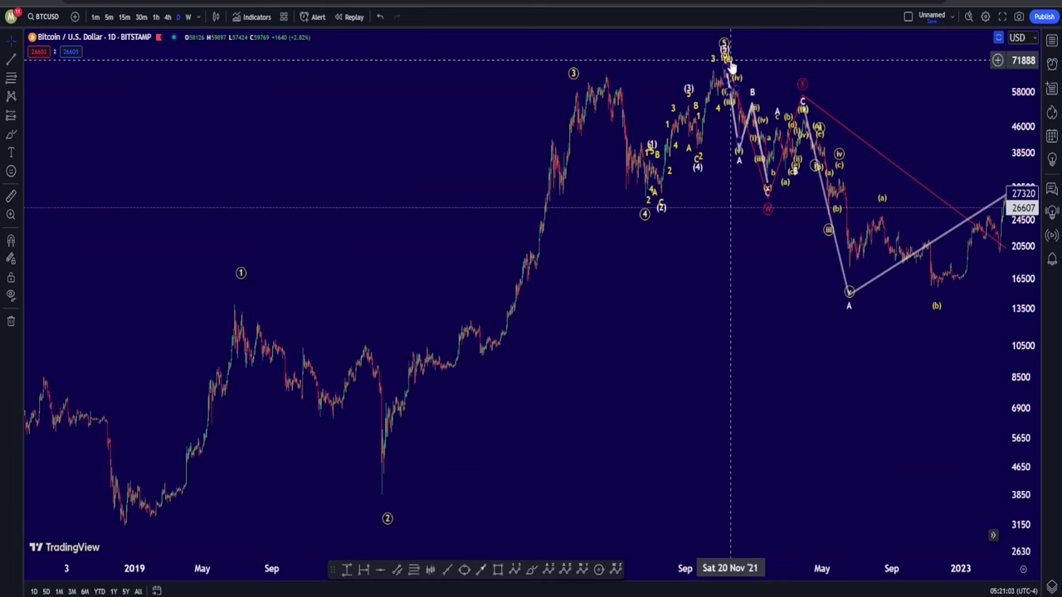
Examine the daily chart's wave count from the 2019–2021 five-wave rise into the 2022 decline from the wave 5 top
left_click_drag(822, 50, 664, 74)
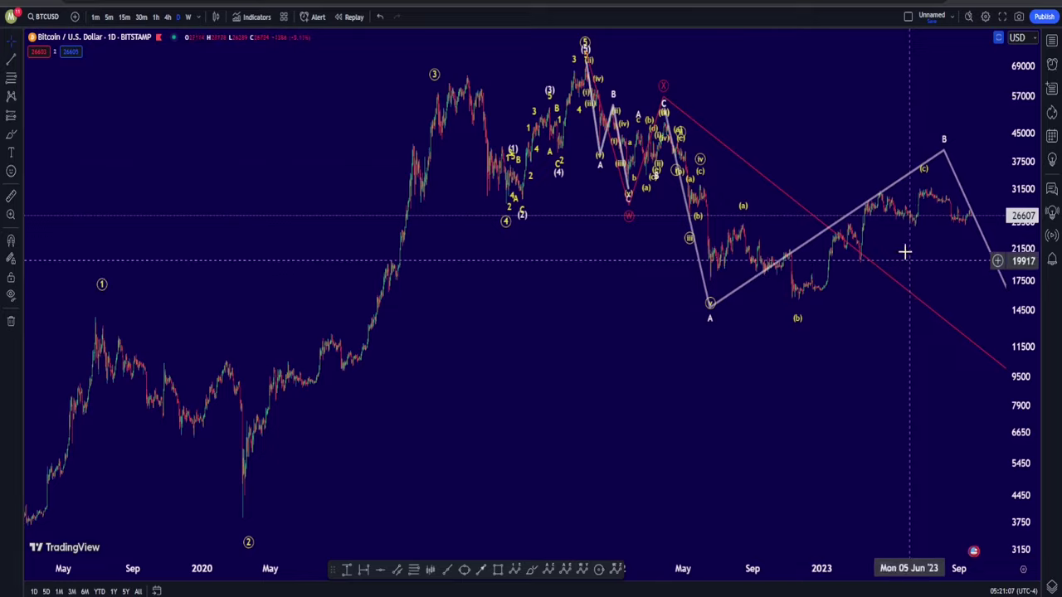
scroll(414, 88, "up", 5)
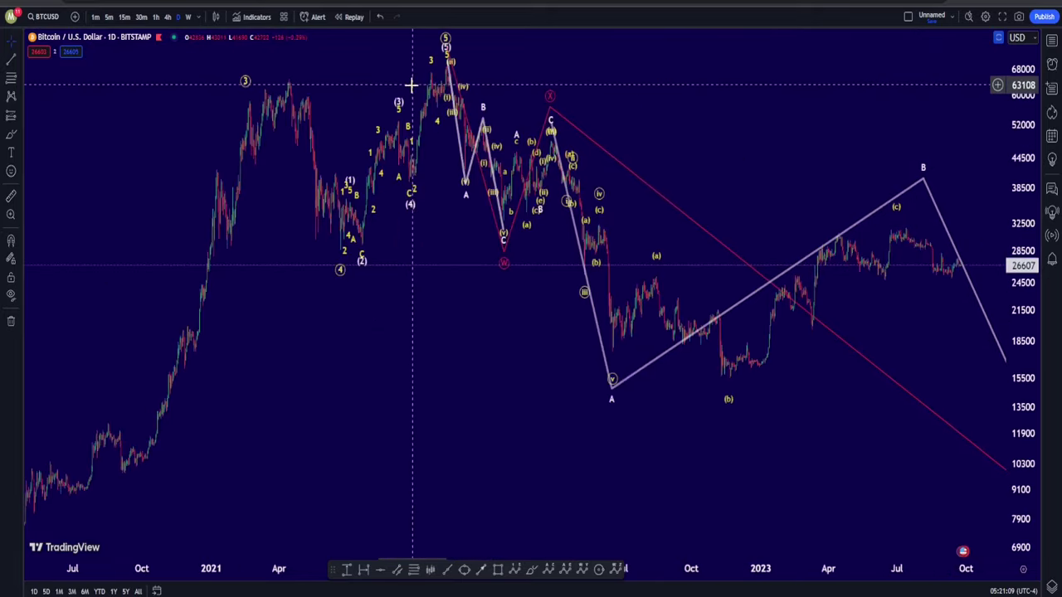
left_click_drag(584, 129, 943, 159)
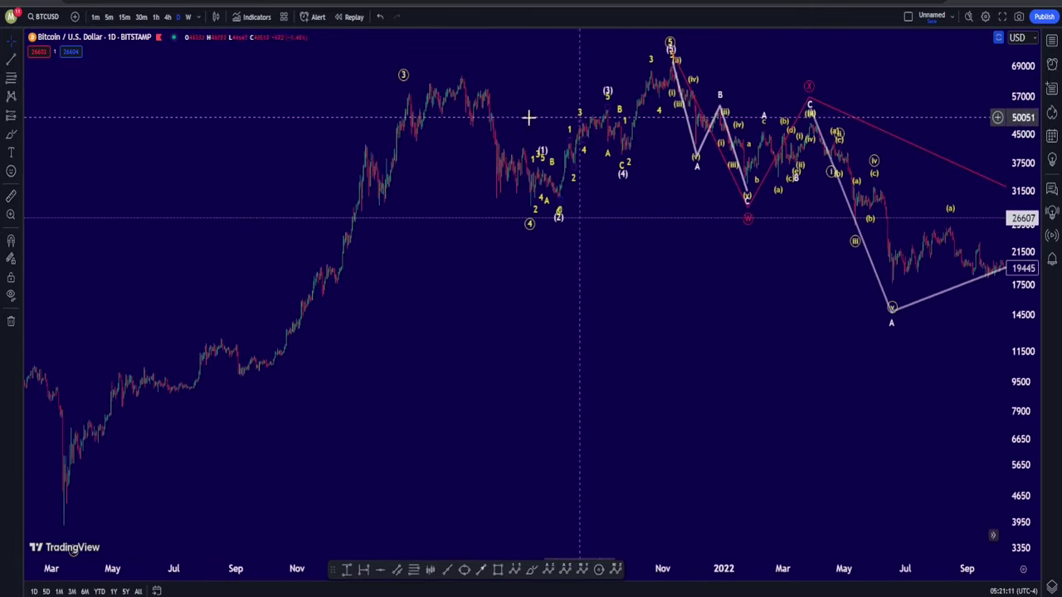
scroll(528, 116, "up", 6)
left_click_drag(491, 121, 733, 124)
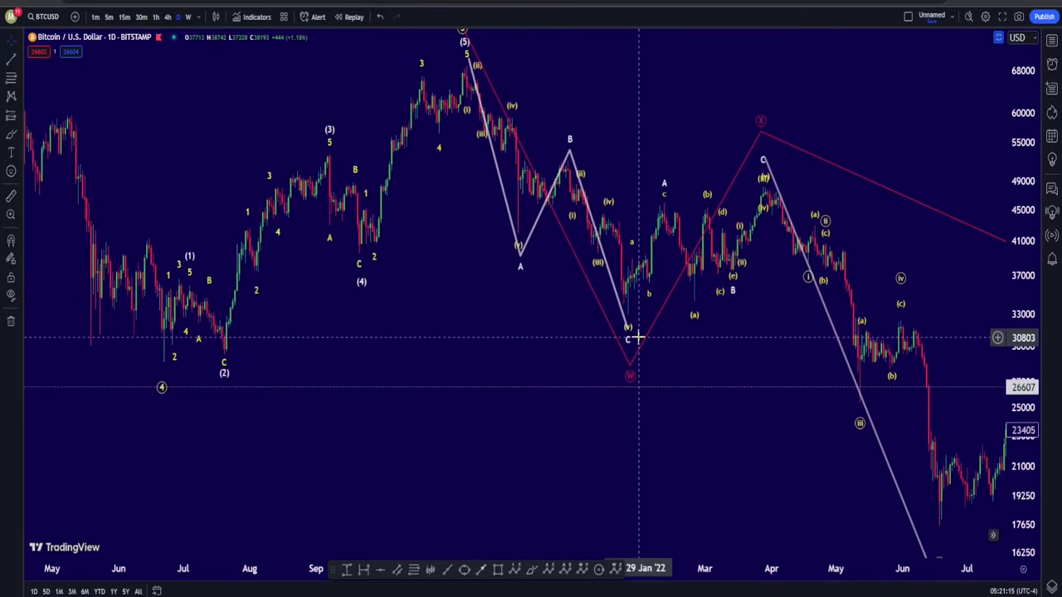
left_click_drag(822, 104, 564, 110)
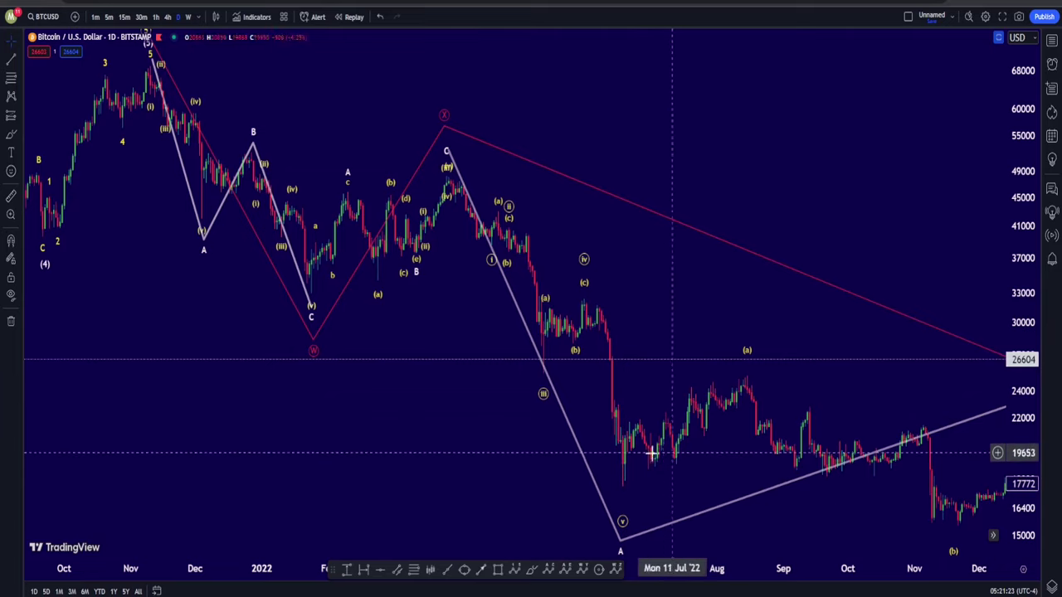
Review the daily chart's corrective structure, following the W-X legs and the projected A-B path into 2024
scroll(651, 427, "down", 5)
left_click_drag(865, 187, 434, 221)
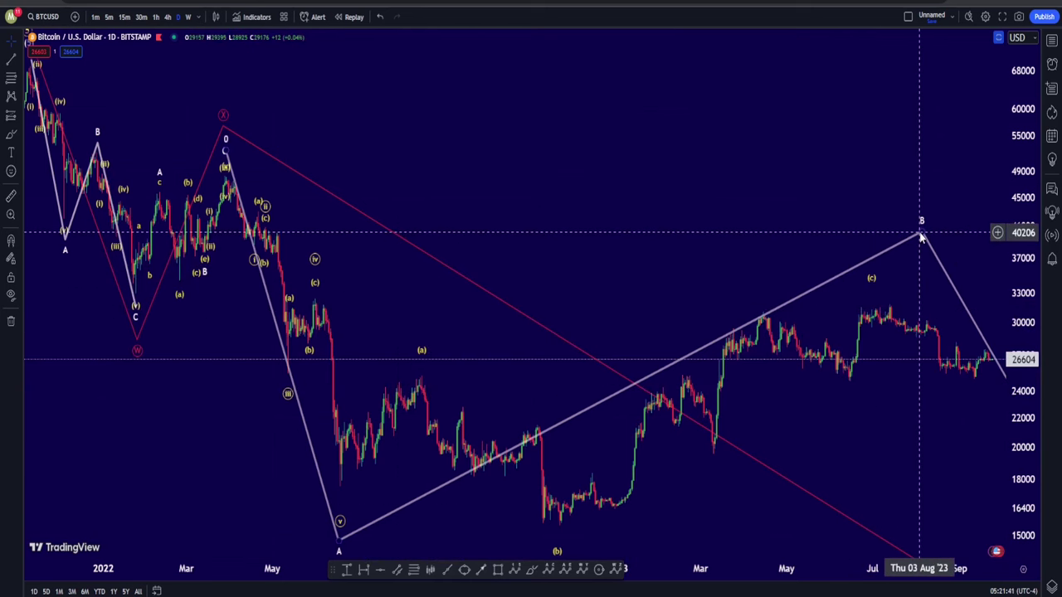
scroll(719, 225, "down", 2)
scroll(803, 199, "down", 3)
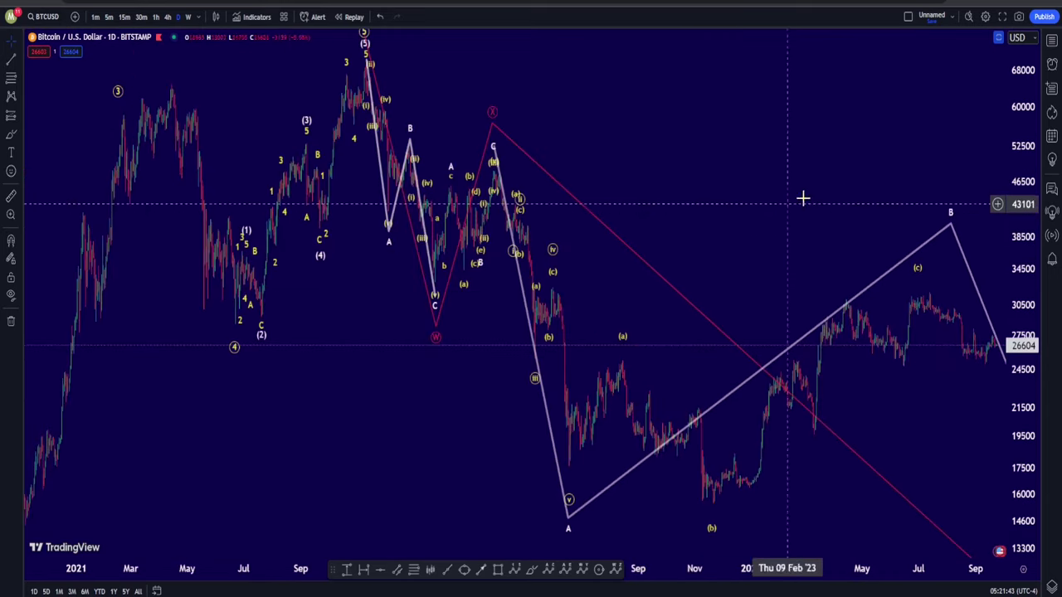
left_click_drag(803, 199, 609, 224)
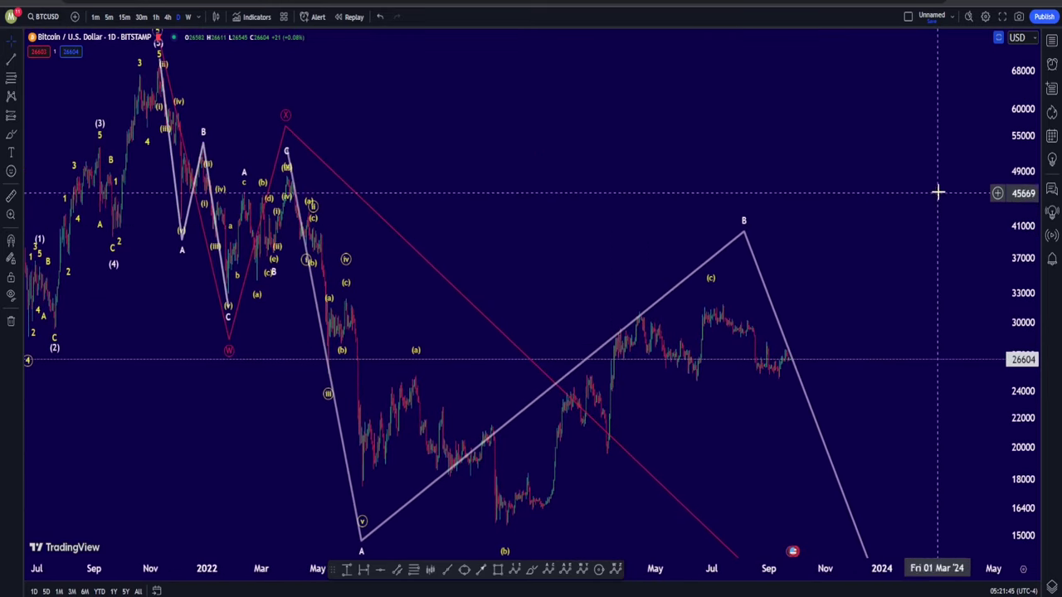
left_click_drag(1016, 158, 1016, 241)
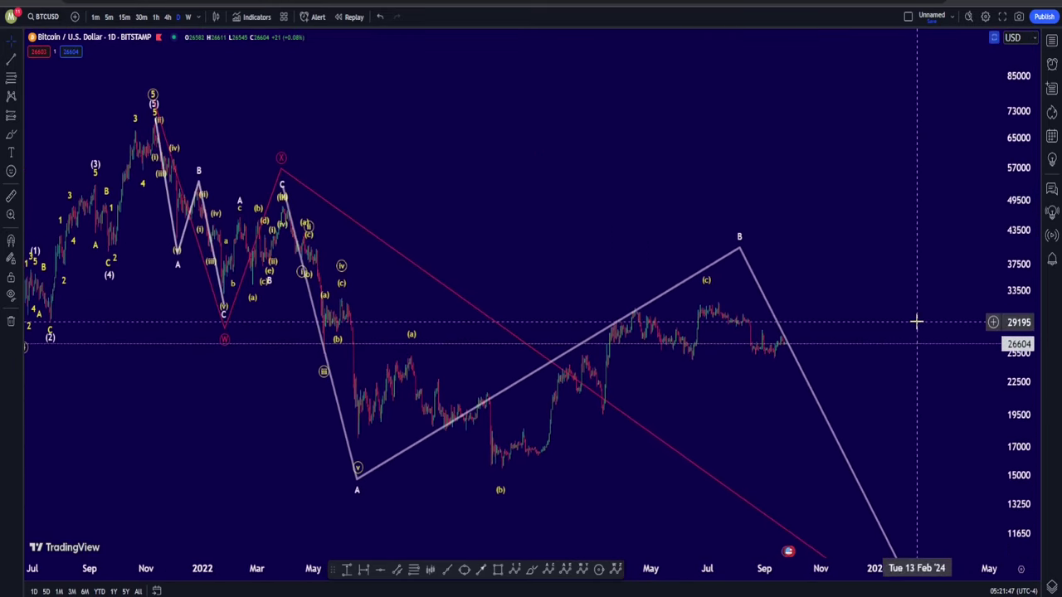
left_click_drag(915, 320, 887, 261)
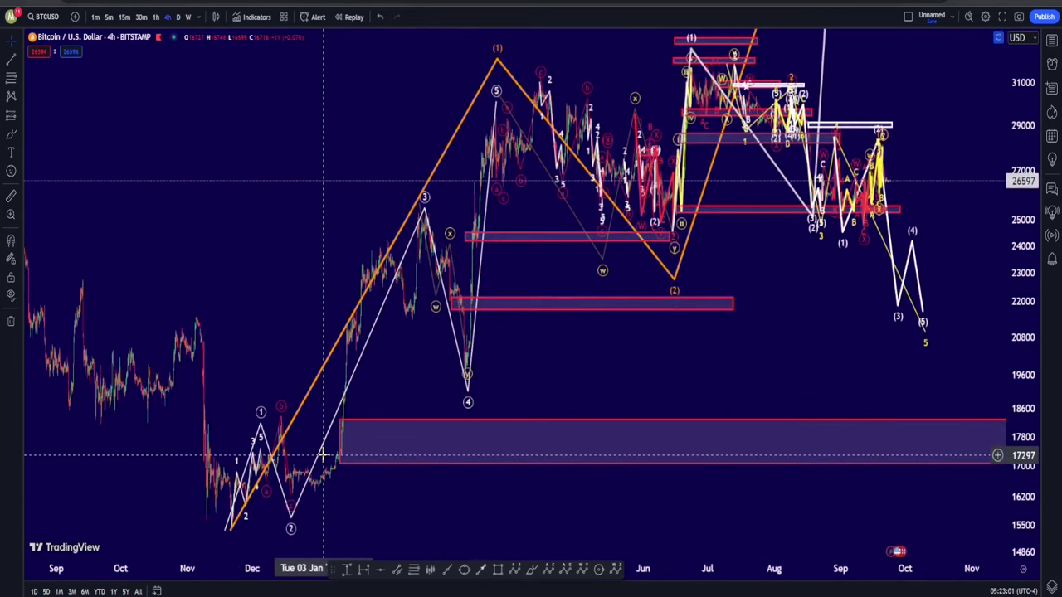
On the 4-hour chart, examine the schematic five-wave impulse with its red and yellow subwaves drawn beyond the current price
left_click_drag(300, 254, 351, 253)
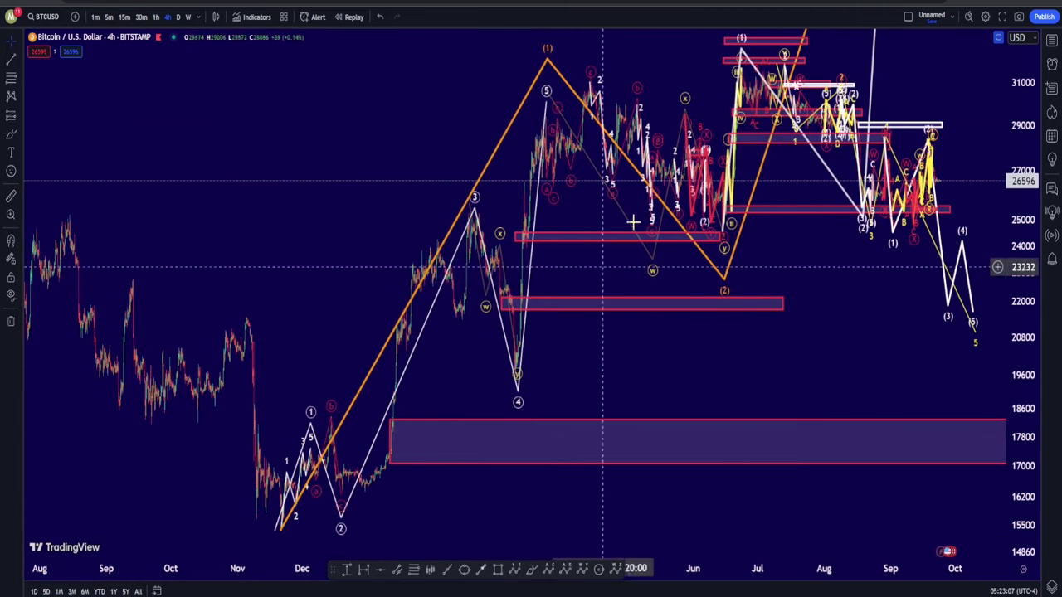
left_click_drag(861, 374, 235, 396)
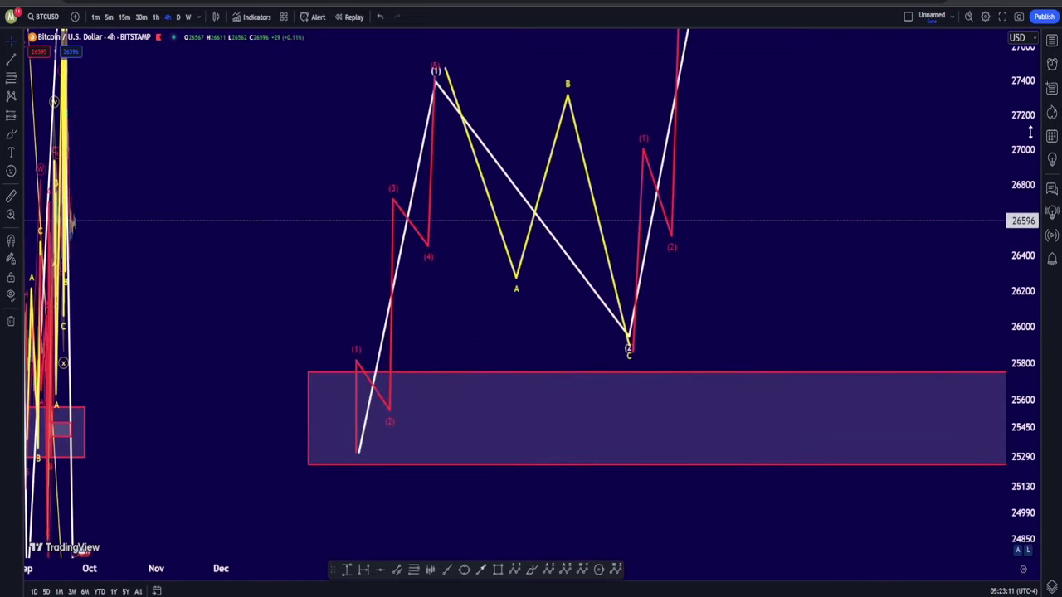
left_click_drag(1030, 132, 1036, 349)
left_click_drag(911, 199, 694, 331)
scroll(772, 278, "down", 3)
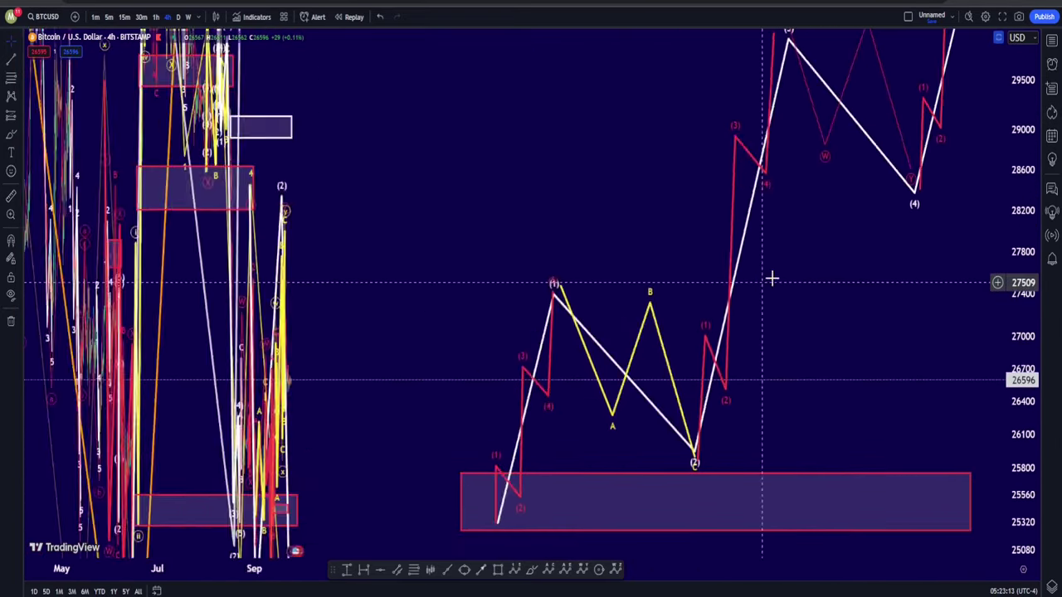
scroll(771, 278, "down", 1)
left_click_drag(778, 284, 586, 282)
left_click_drag(1017, 164, 1001, 386)
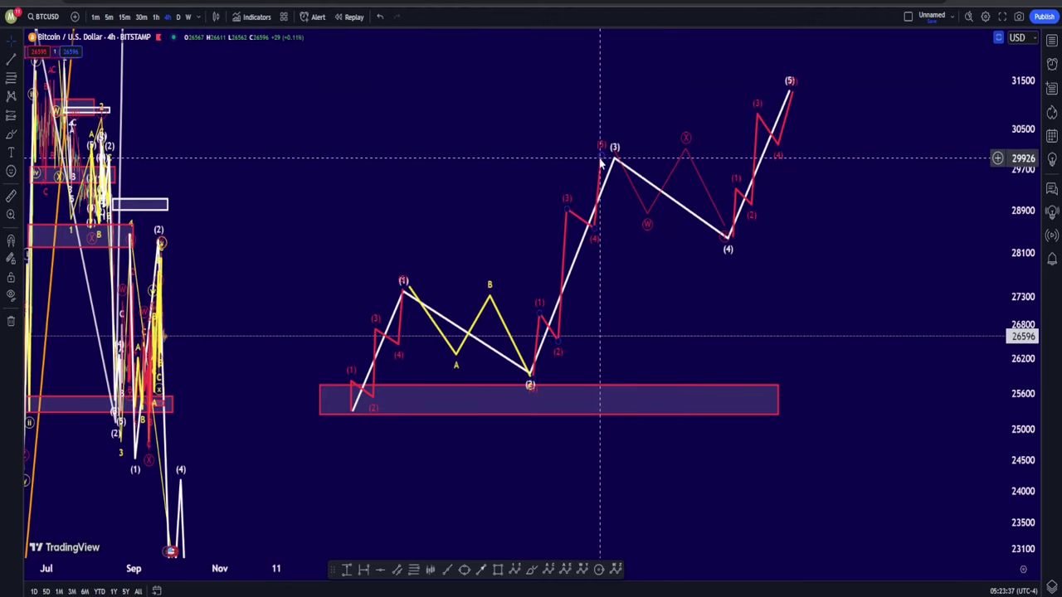
Reshape the schematic white impulse by raising its wave (1) point to about 27854 and lowering wave (2) to about 25486
left_click_drag(506, 162, 523, 132)
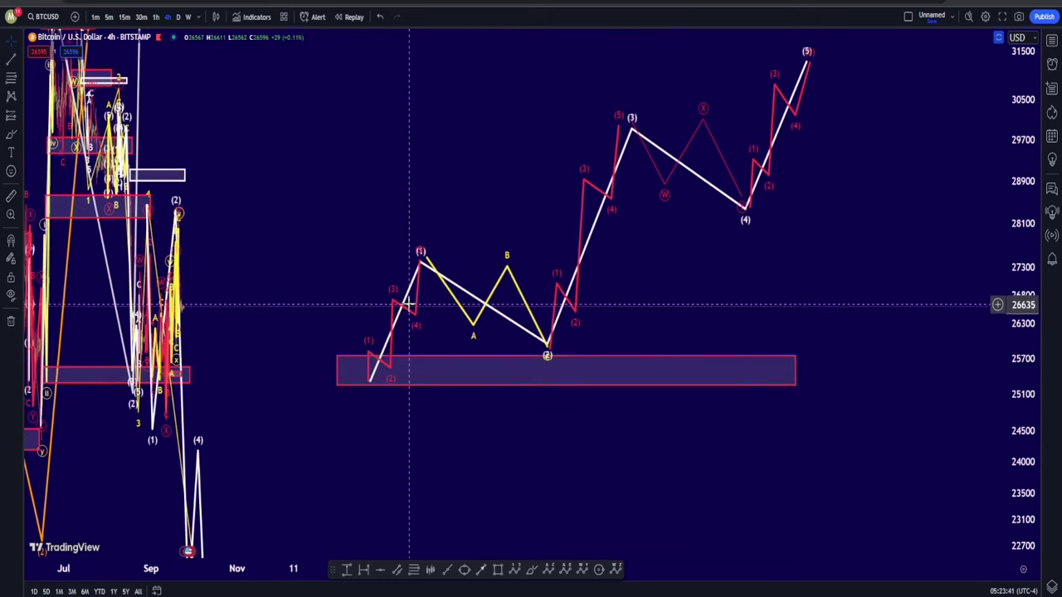
left_click(418, 266)
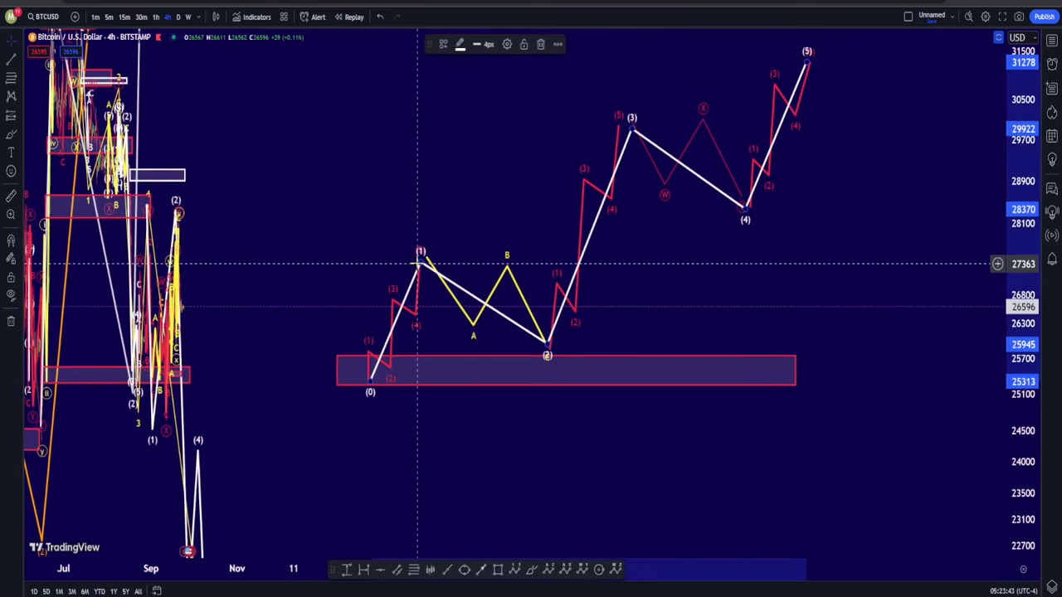
left_click_drag(417, 265, 419, 239)
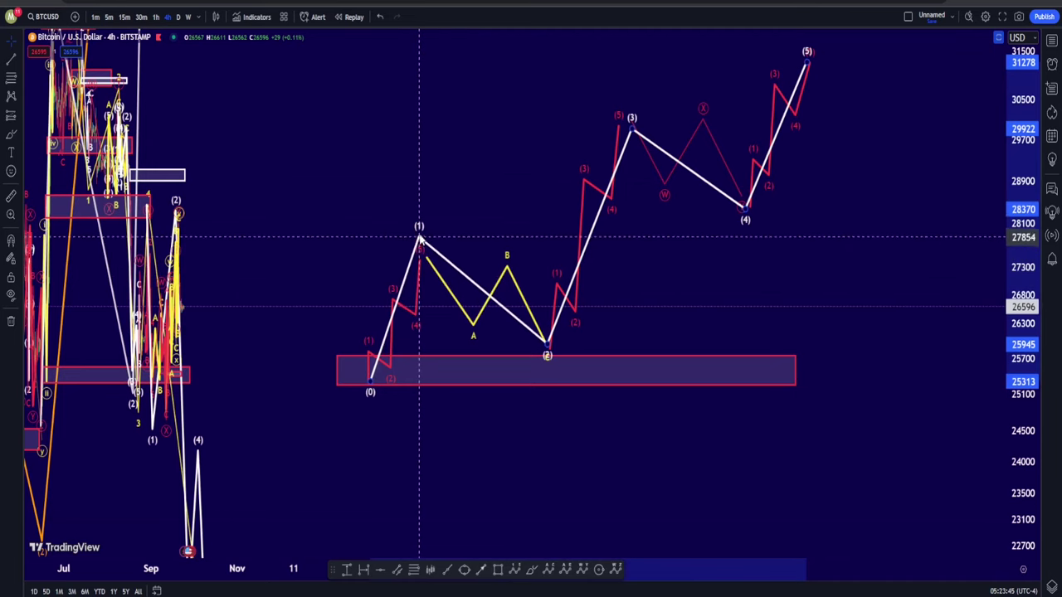
left_click(508, 192)
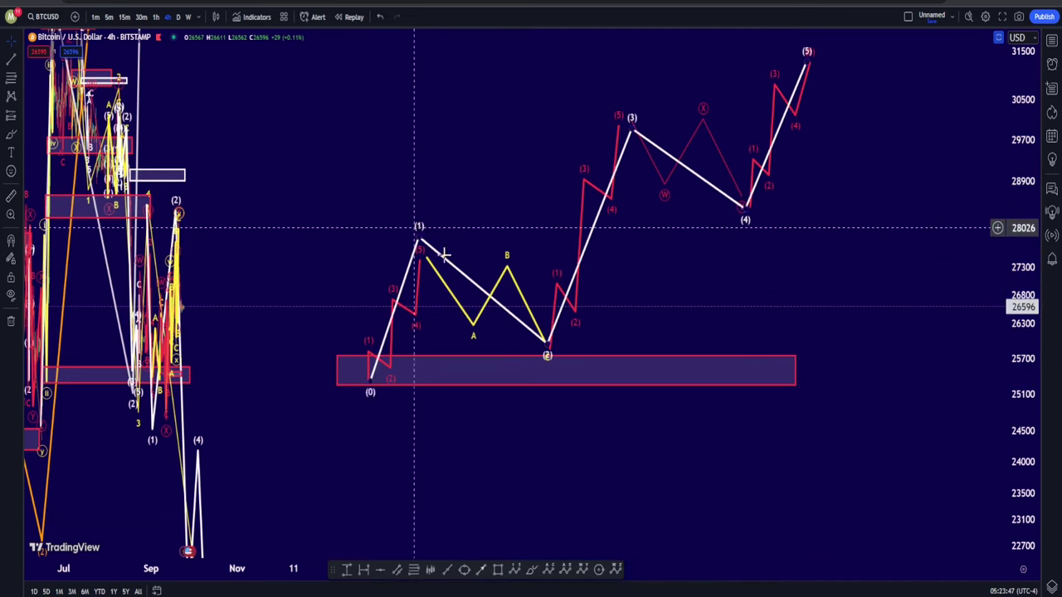
left_click(546, 343)
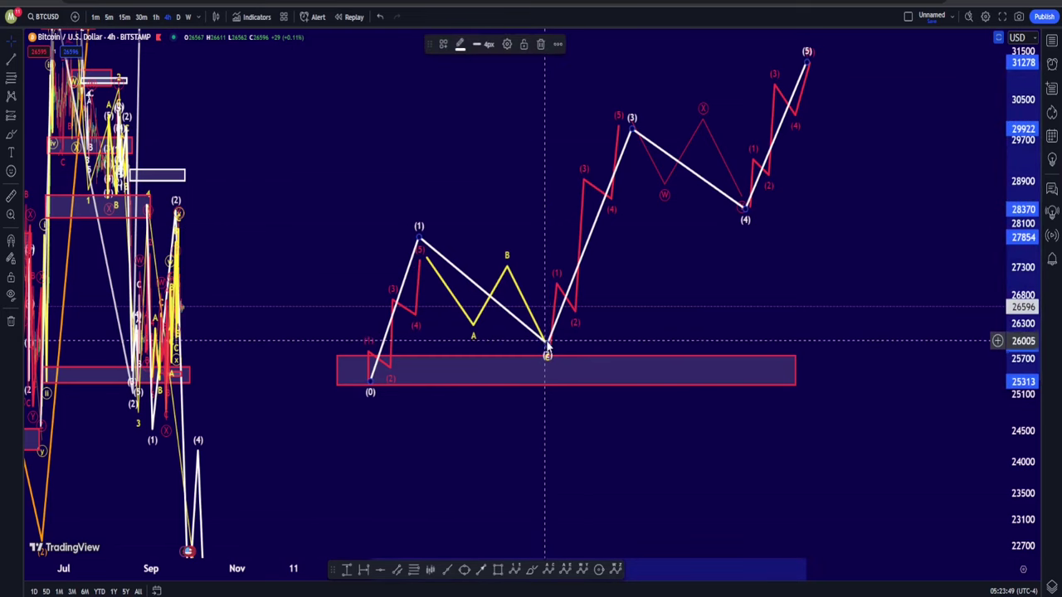
left_click_drag(549, 358, 552, 382)
left_click(652, 308)
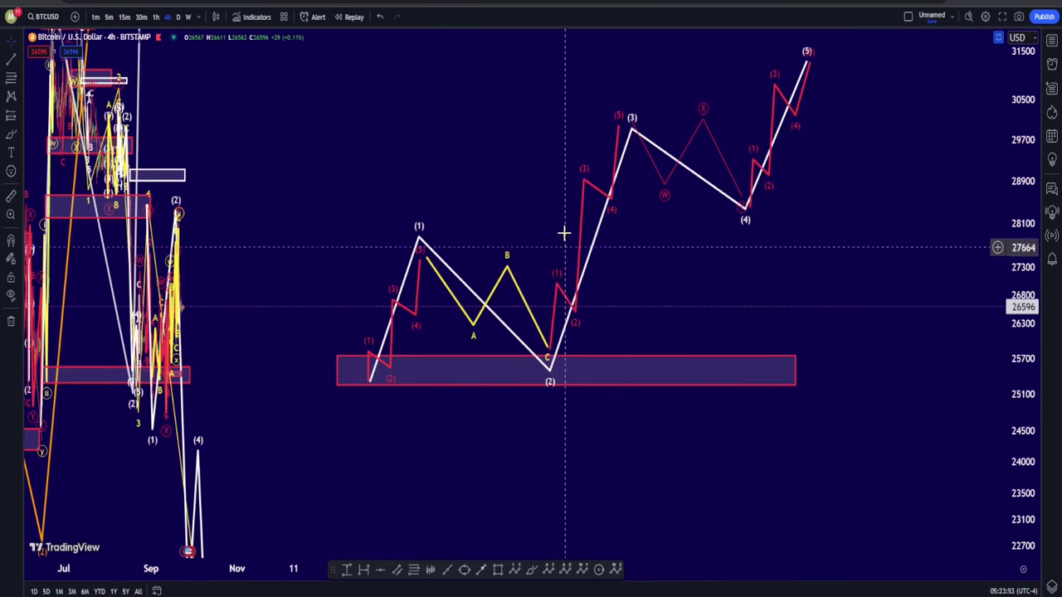
Raise the schematic white impulse's wave (3) point to about 30629 and move its wave (5) end above the red subwave's end
left_click(631, 132)
left_click_drag(632, 132, 622, 93)
left_click(638, 88)
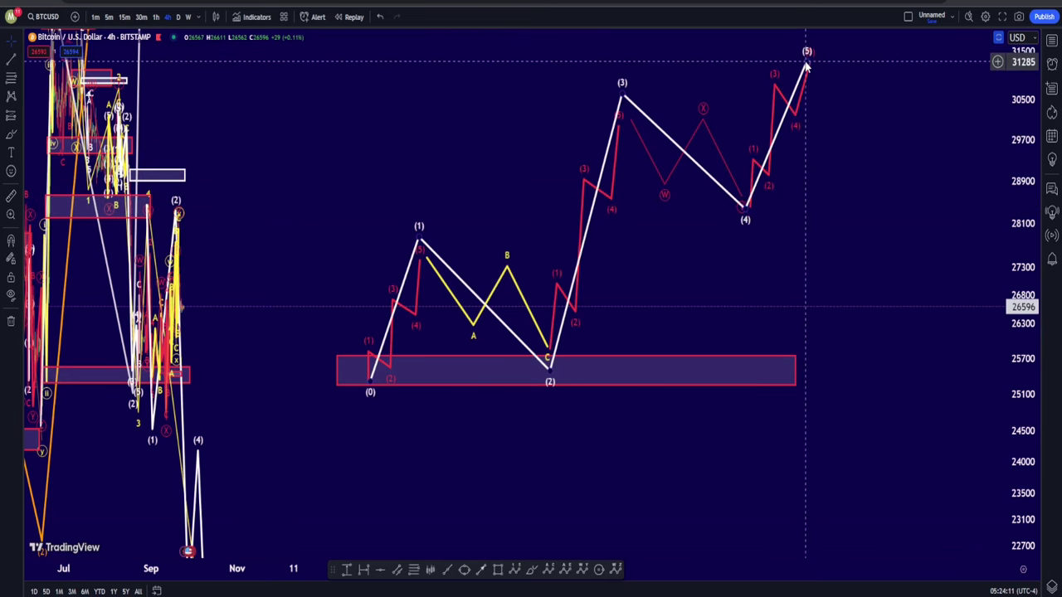
left_click_drag(811, 61, 816, 48)
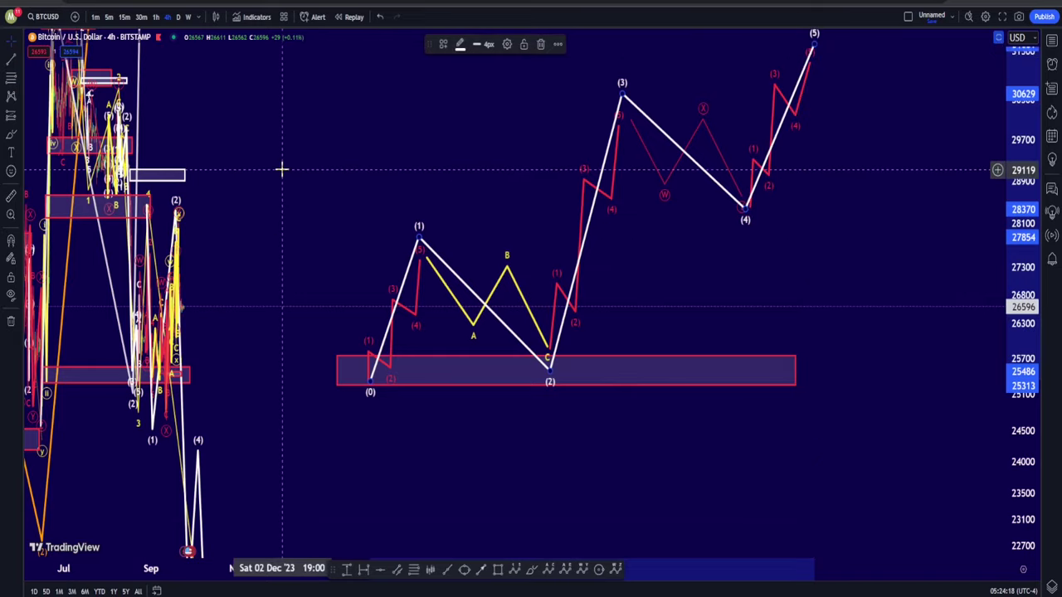
Examine the 4-hour white five-wave count from the November 2022 low up to the wave 5 top in March 2023
left_click_drag(465, 167, 1014, 163)
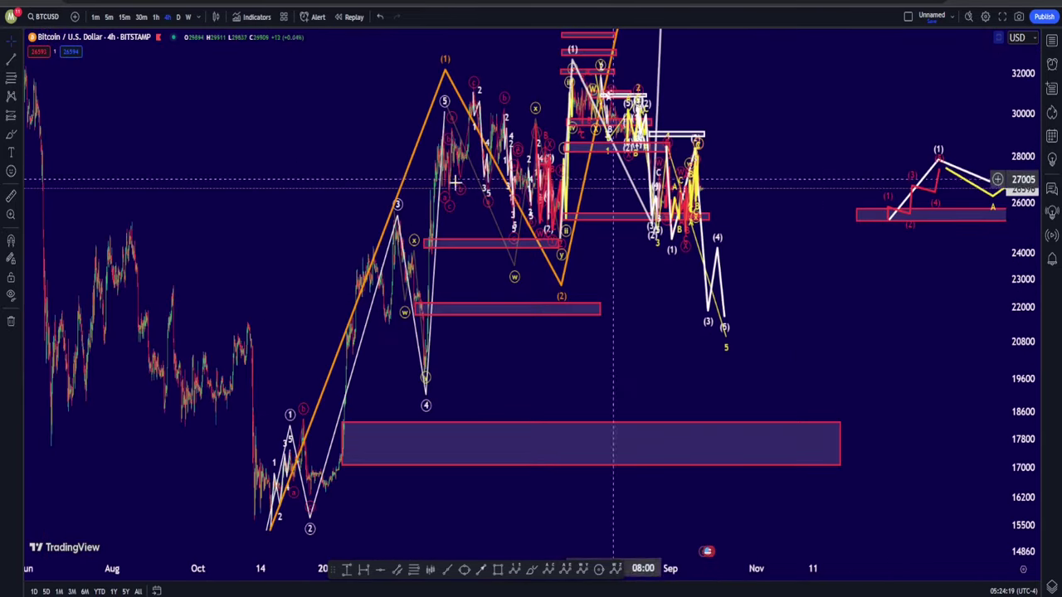
left_click_drag(261, 197, 765, 170)
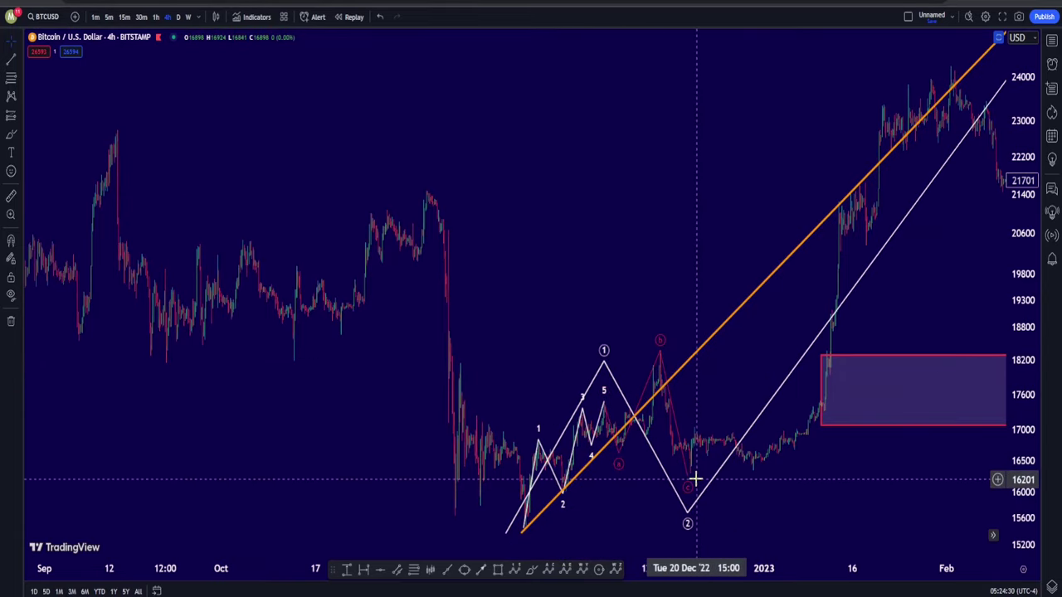
left_click_drag(663, 368, 256, 279)
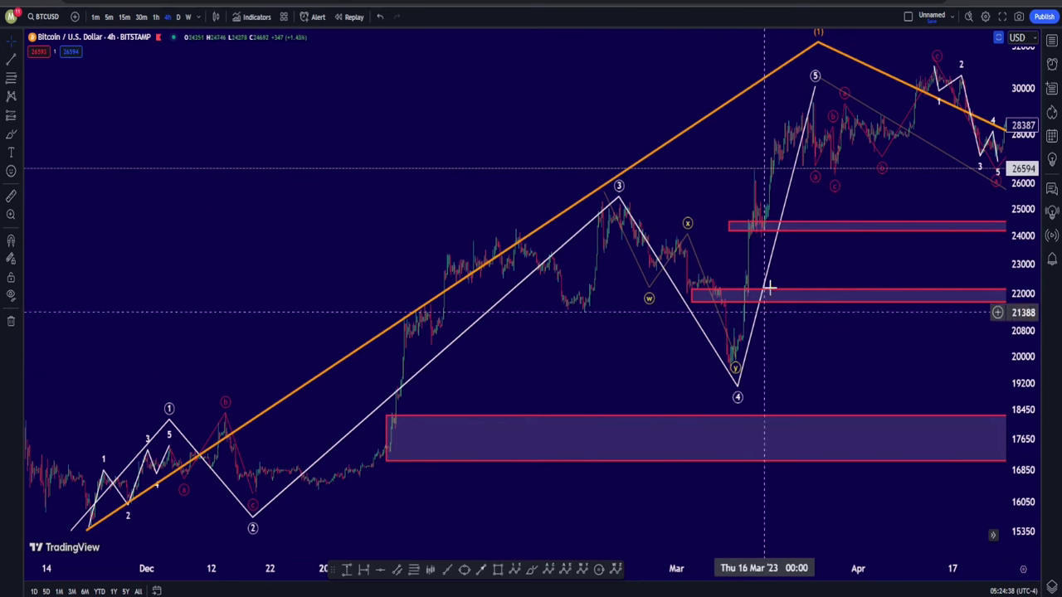
left_click(815, 87)
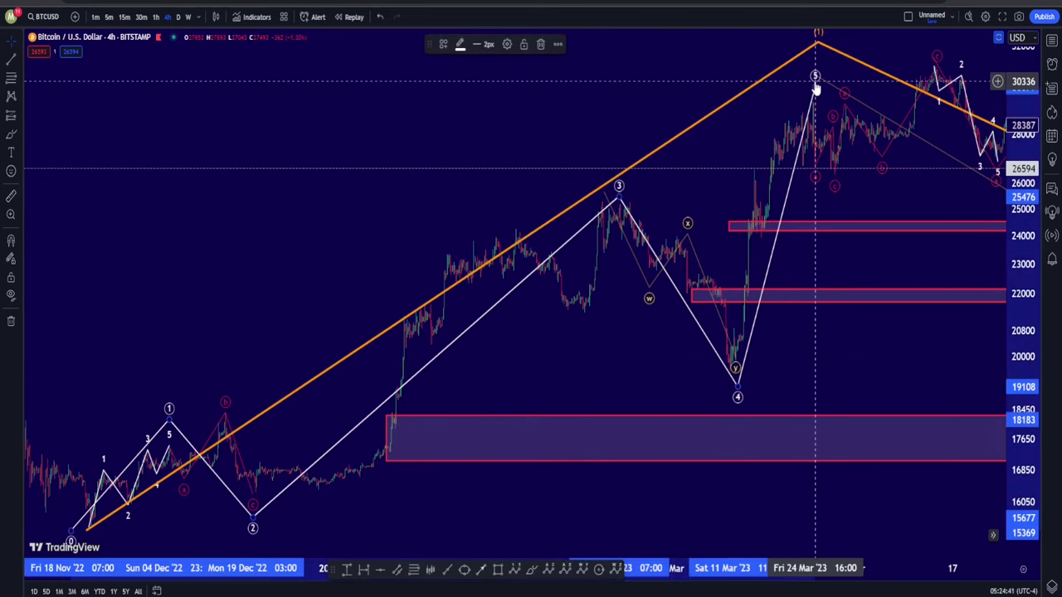
mouse_move(727, 123)
left_mouse_down()
mouse_move(708, 139)
mouse_move(644, 145)
left_mouse_up()
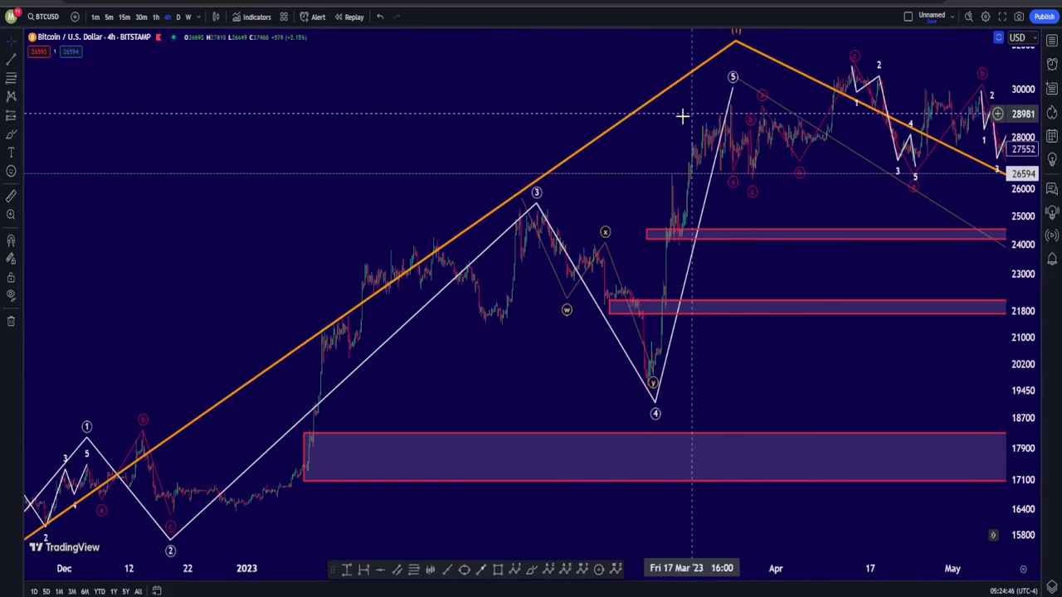
Review the correction from orange wave (1) to (2), briefly hiding all drawings to view the bare price and showing them again
left_click_drag(683, 116, 581, 207)
scroll(780, 161, "down", 4)
left_click_drag(770, 83, 725, 93)
scroll(725, 94, "right", 5)
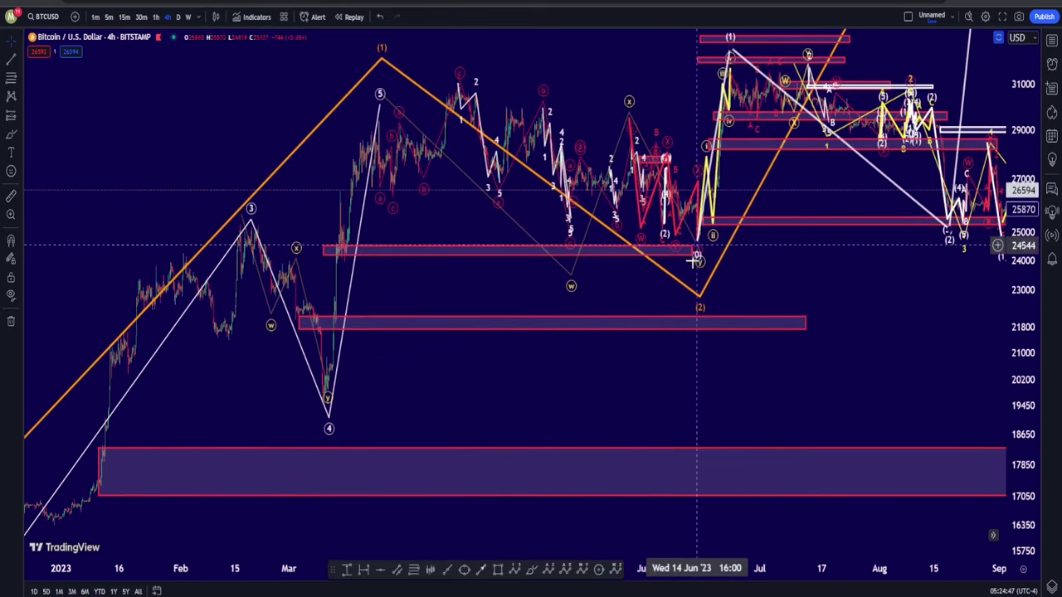
left_click(10, 297)
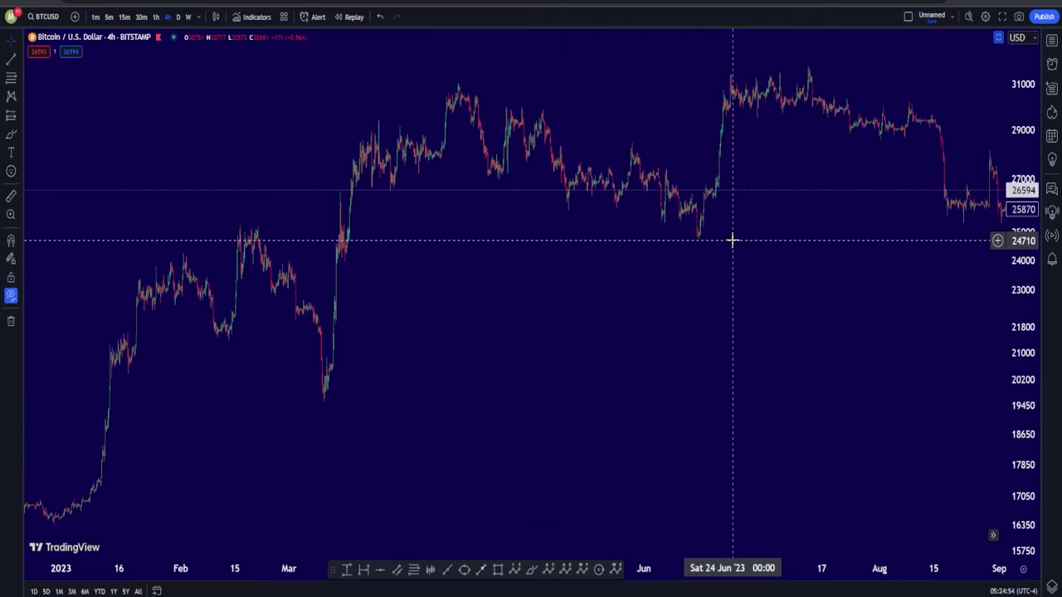
left_click(10, 296)
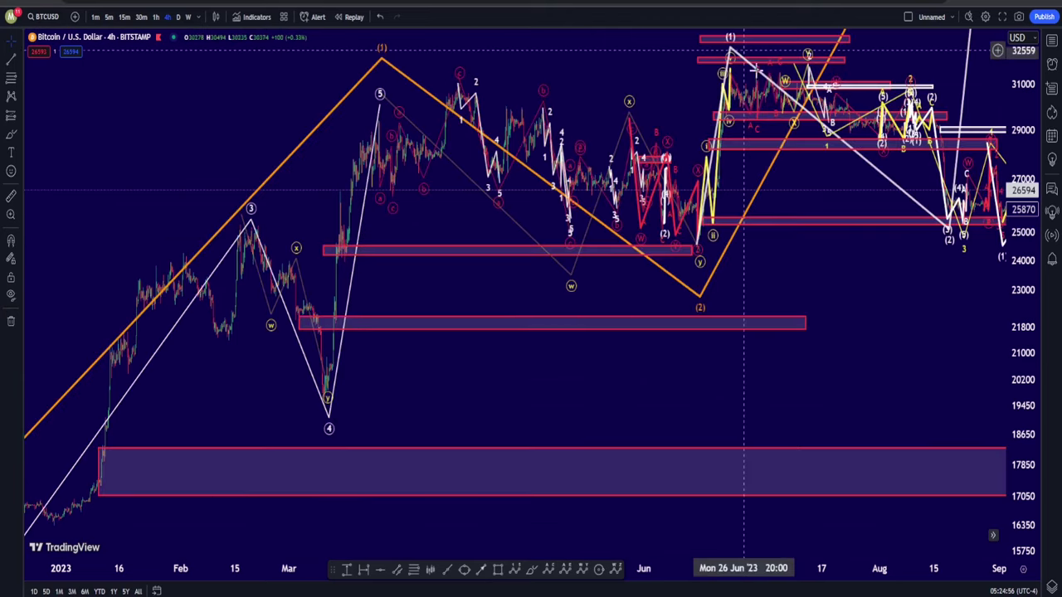
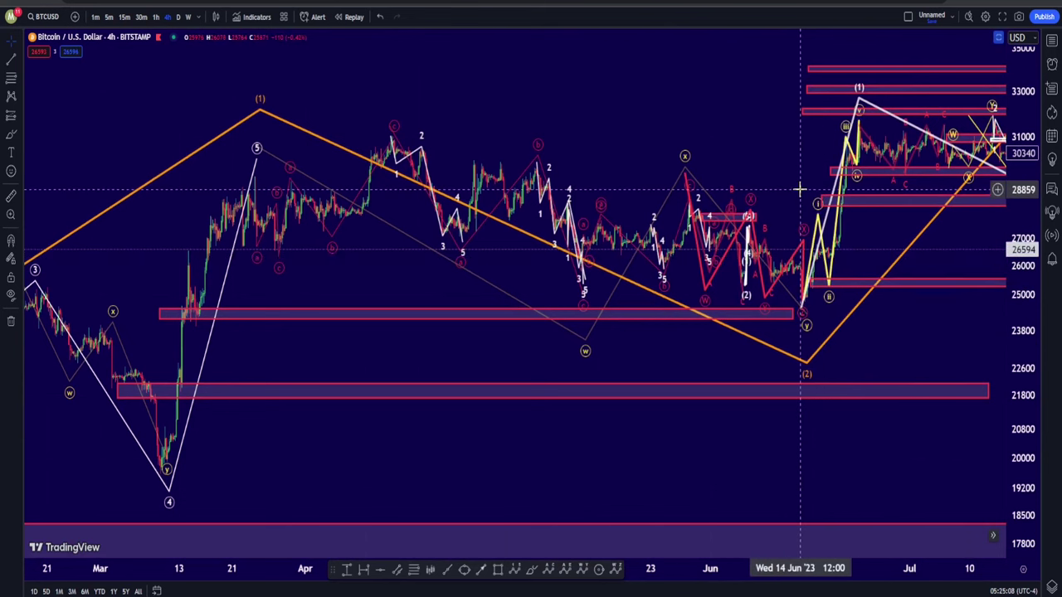
Follow the white count from its June 2023 wave (1) high through wave (2) to the projected waves (3), (4) and (5)
left_click(857, 93)
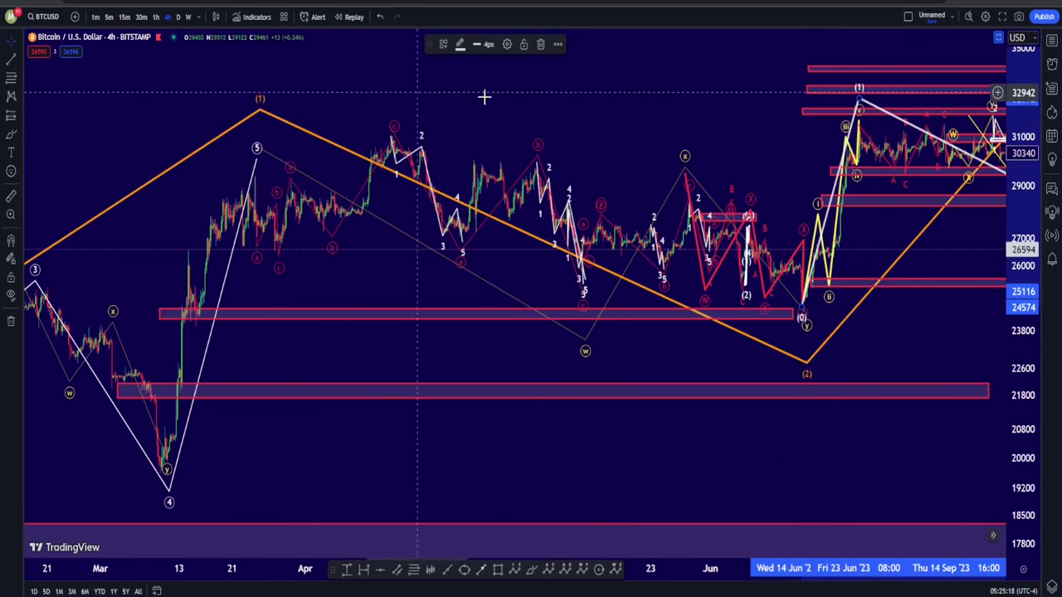
left_click_drag(697, 105, 512, 135)
scroll(512, 135, "right", 10)
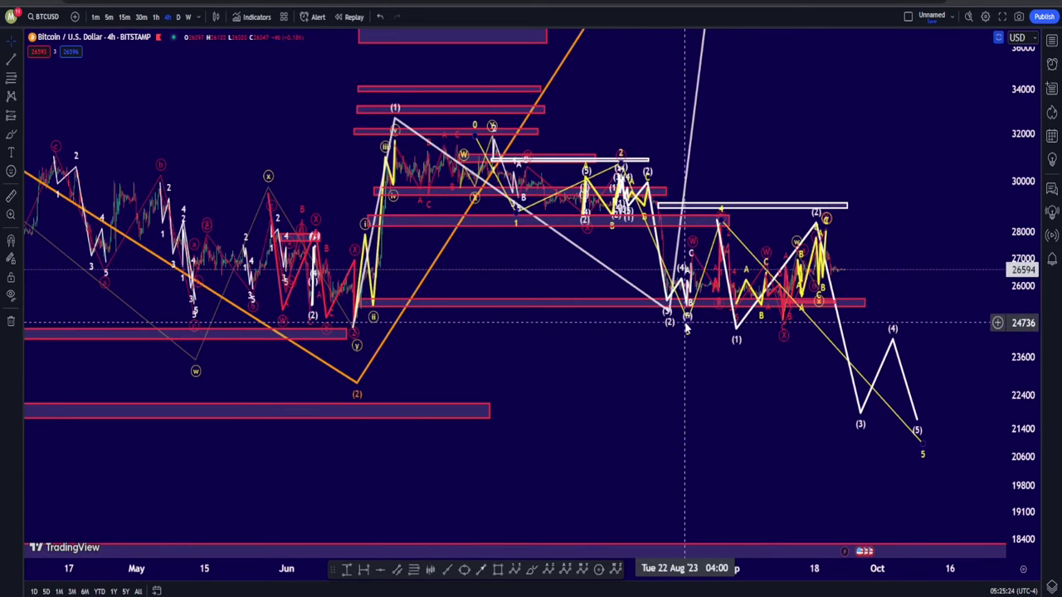
left_click_drag(809, 135, 789, 485)
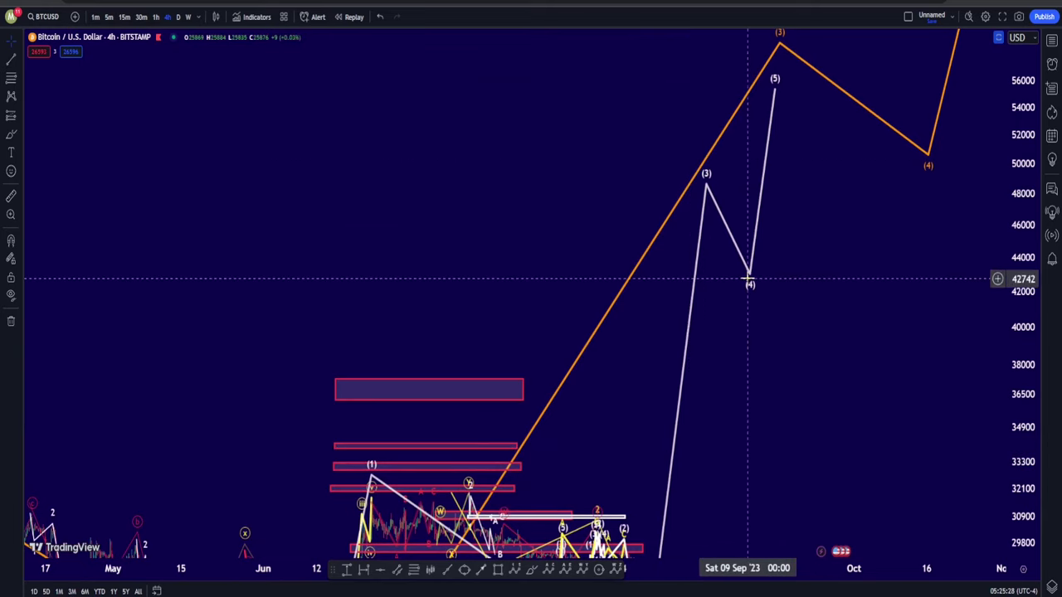
left_click_drag(816, 119, 771, 249)
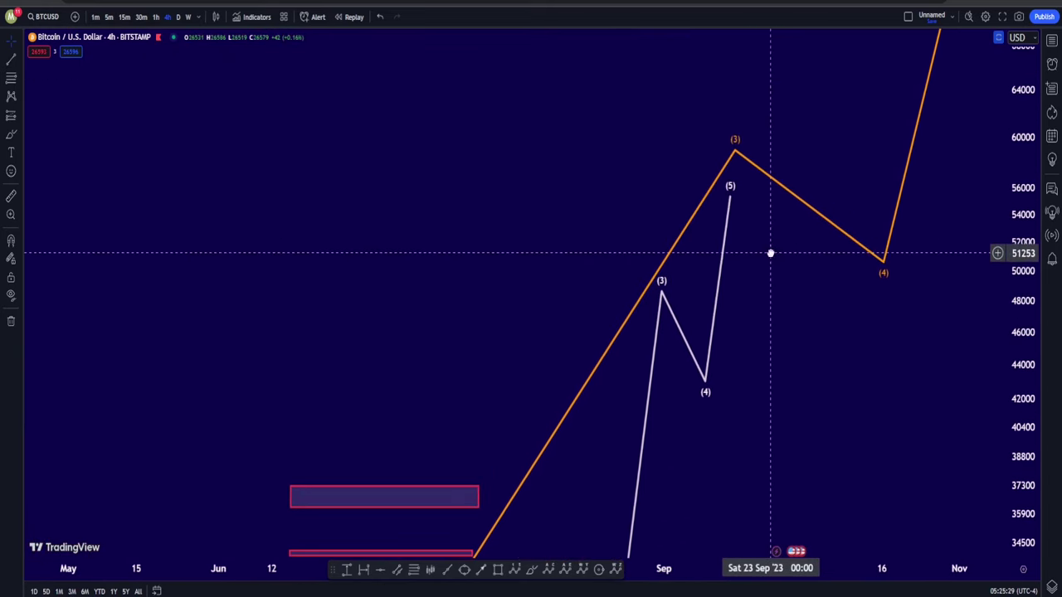
Follow the projected white wave (5) and the orange waves (3) and (4) up to the orange wave (5) end
left_click(730, 187)
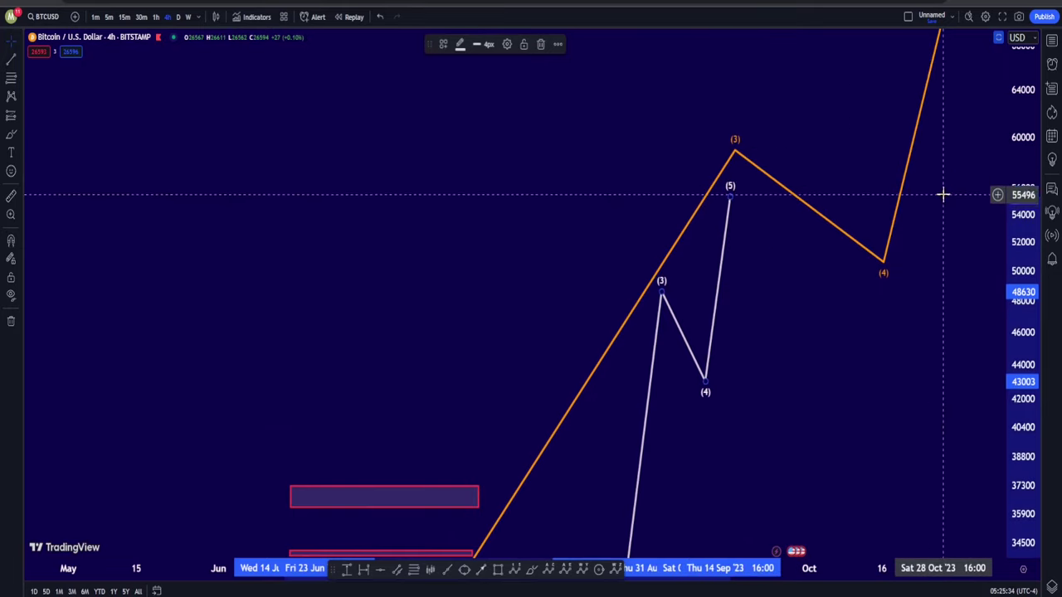
mouse_move(941, 197)
left_mouse_down()
mouse_move(800, 284)
mouse_move(705, 316)
left_mouse_up()
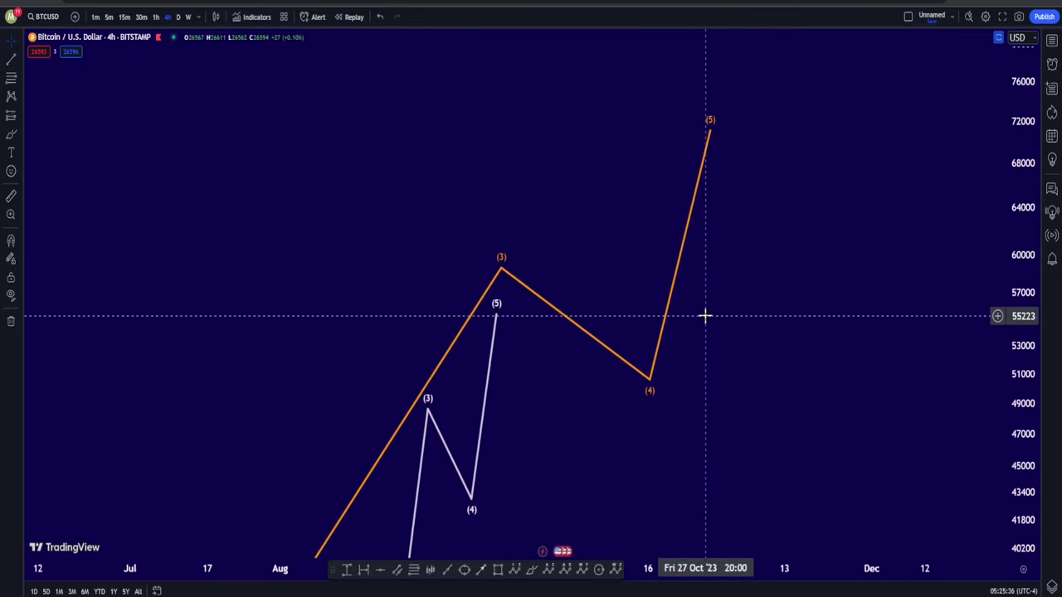
left_click_drag(832, 470, 927, 38)
Return to the schematic five-wave impulse and examine it in full, from the red zone to white wave (5)
double_click(1021, 197)
left_click_drag(891, 257, 277, 264)
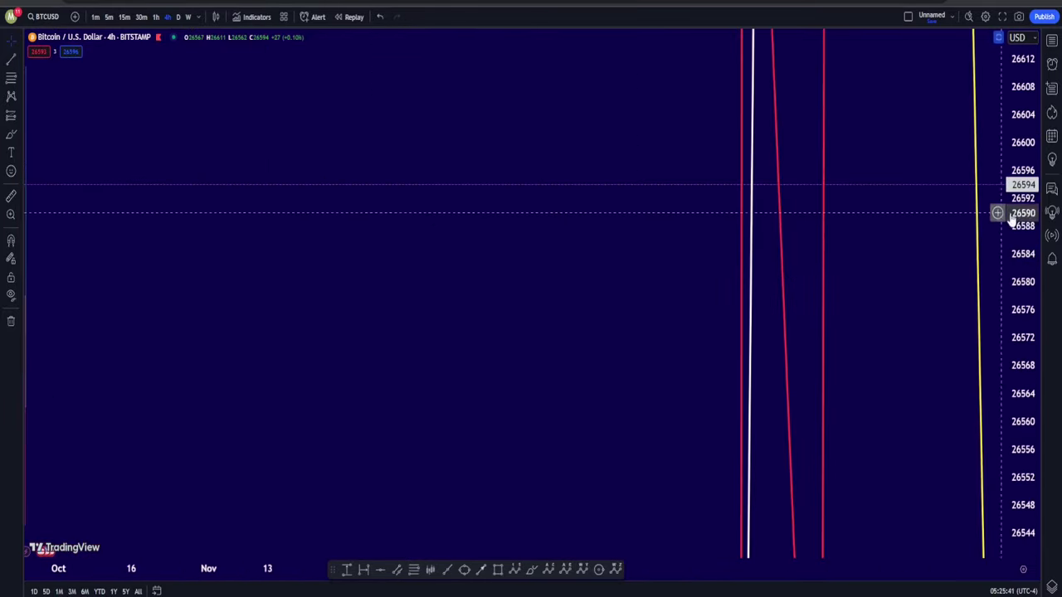
left_click_drag(546, 218, 756, 246)
left_click_drag(1032, 141, 1029, 248)
left_click_drag(903, 221, 74, 227)
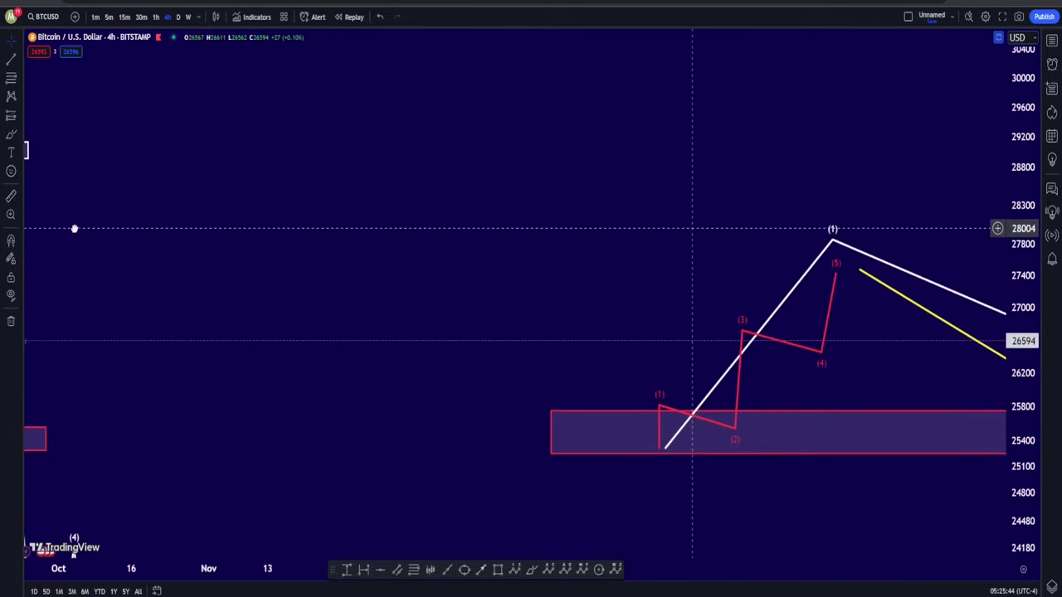
scroll(806, 273, "down", 10)
scroll(996, 182, "up", 6)
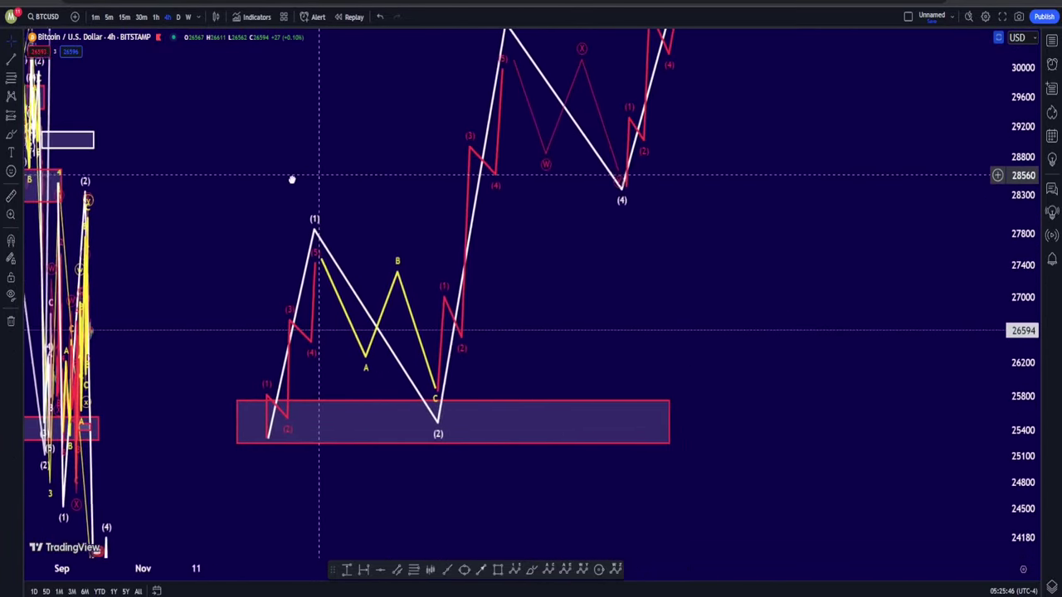
left_click_drag(1007, 250, 1007, 377)
left_click_drag(830, 174, 879, 238)
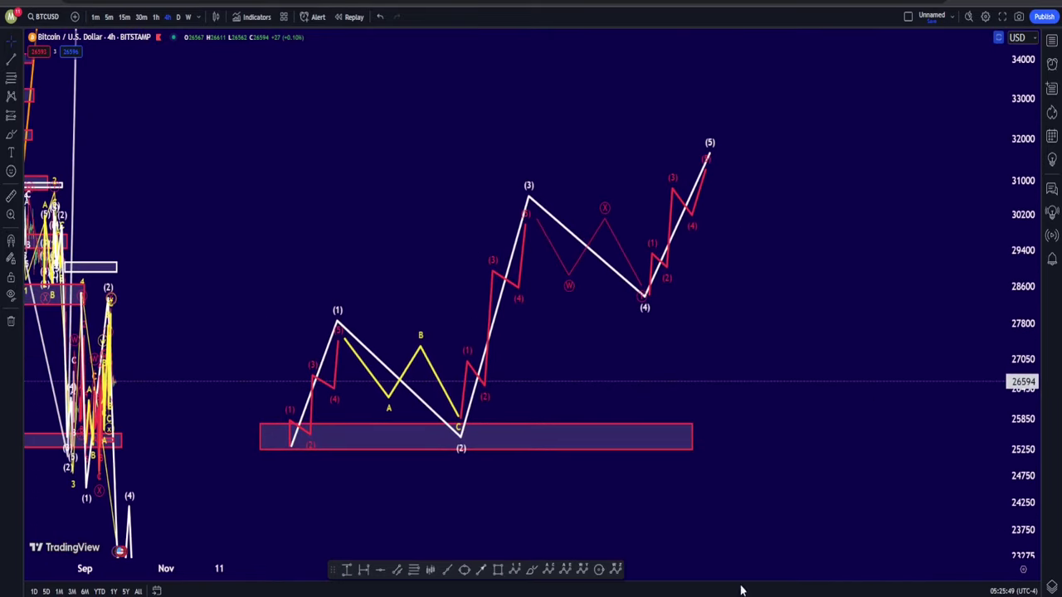
Brush a circle around red subwaves (1) and (2) beginning the schematic's wave (3), mark the following rise and circle the remaining waves, and undo the marks
left_click(506, 400)
left_click_drag(424, 351, 522, 367)
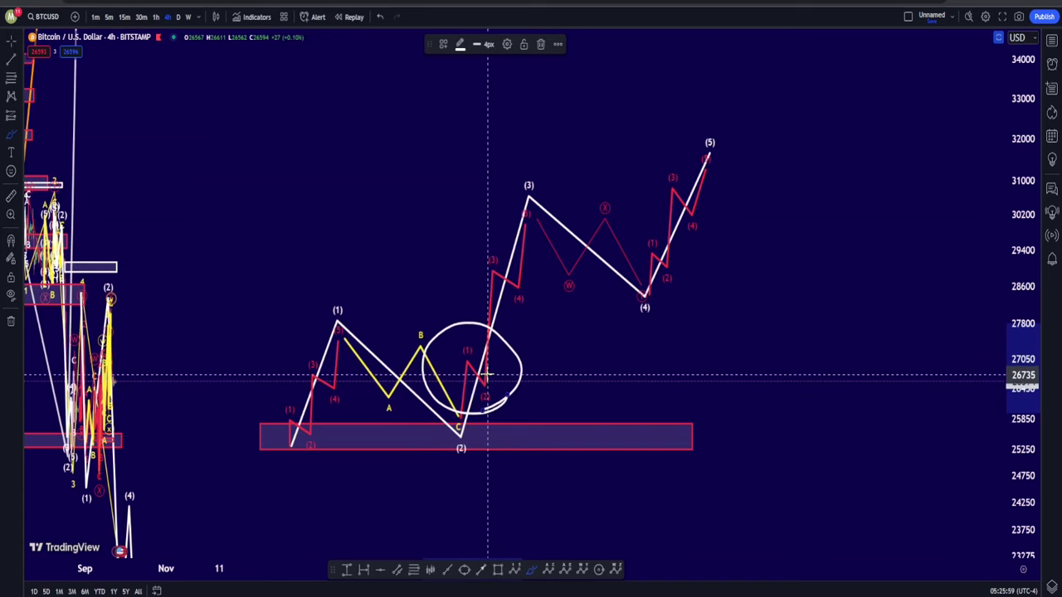
left_click_drag(488, 375, 486, 267)
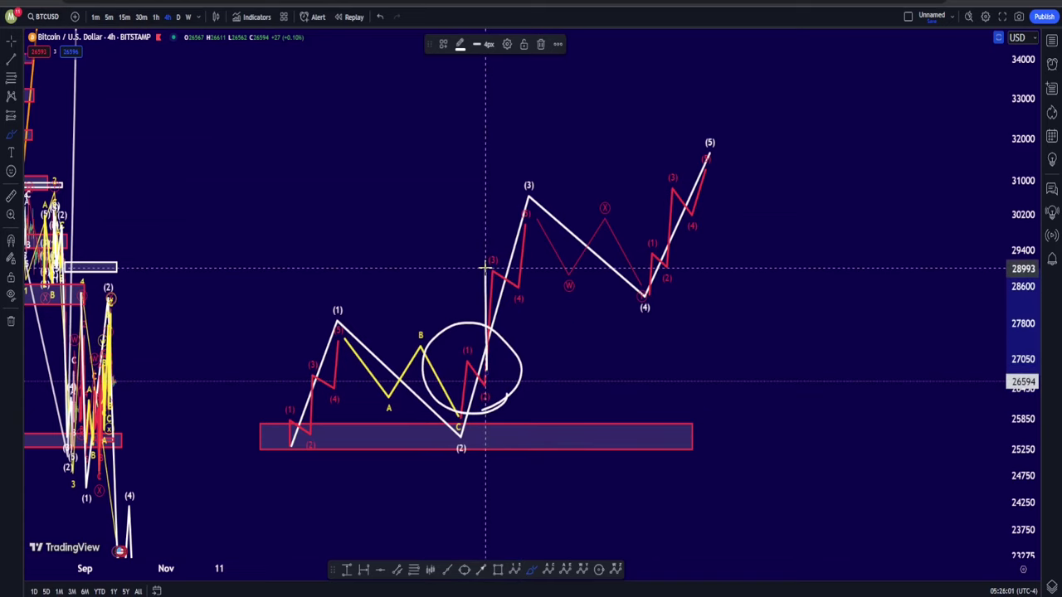
mouse_move(787, 120)
left_mouse_down()
mouse_move(483, 206)
mouse_move(441, 344)
mouse_move(724, 285)
mouse_move(706, 108)
left_mouse_up()
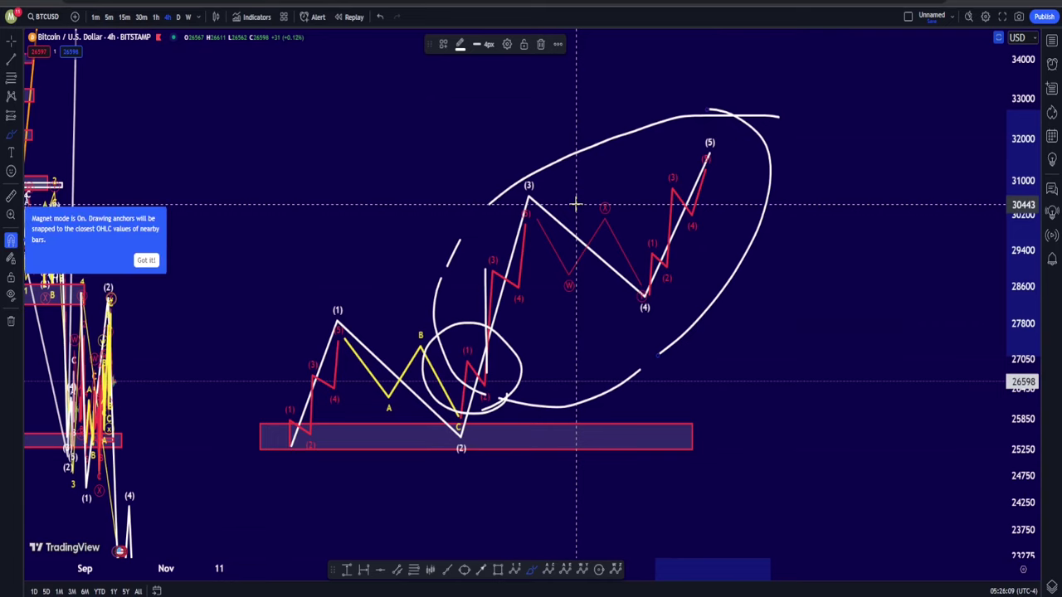
key("ctrl+z")
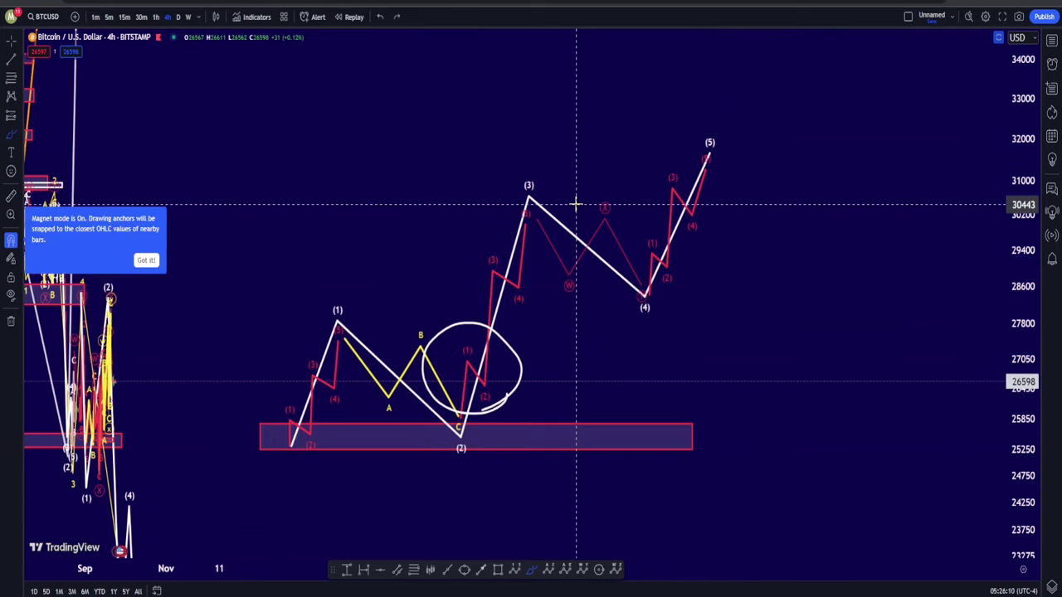
Review the full 4-hour count from the November 2022 low and locate the decline from white wave (1) to (2)
left_click_drag(157, 135, 957, 153)
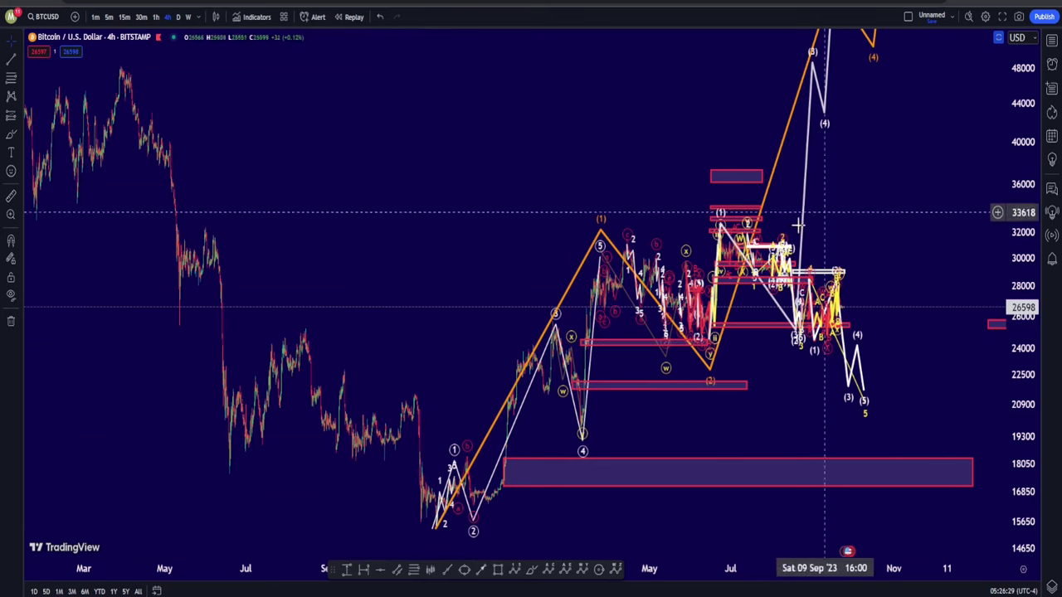
scroll(377, 213, "up", 5)
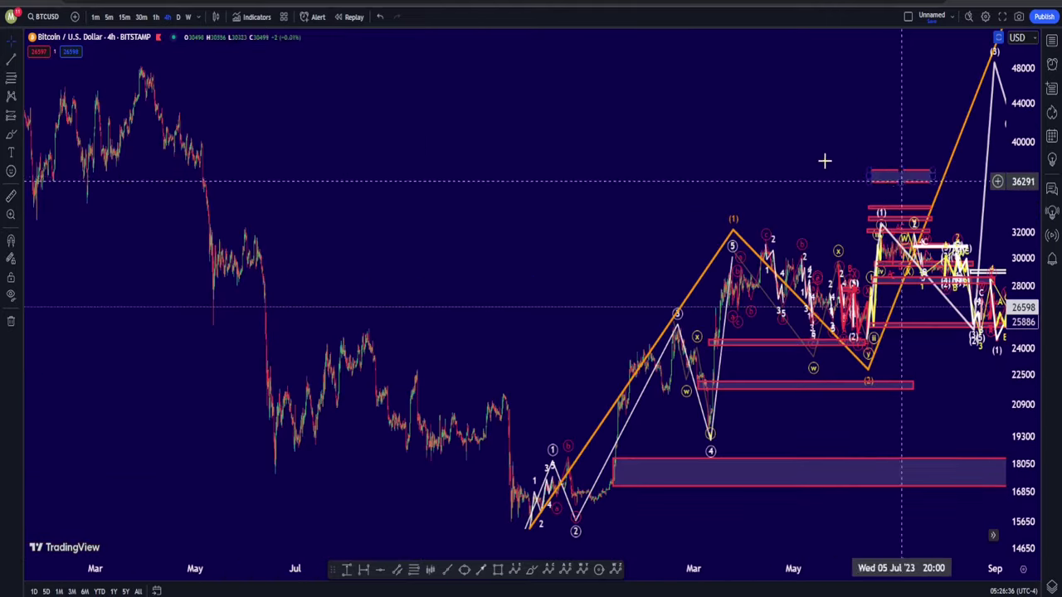
left_click_drag(797, 161, 325, 171)
scroll(322, 170, "up", 10)
scroll(304, 169, "down", 10)
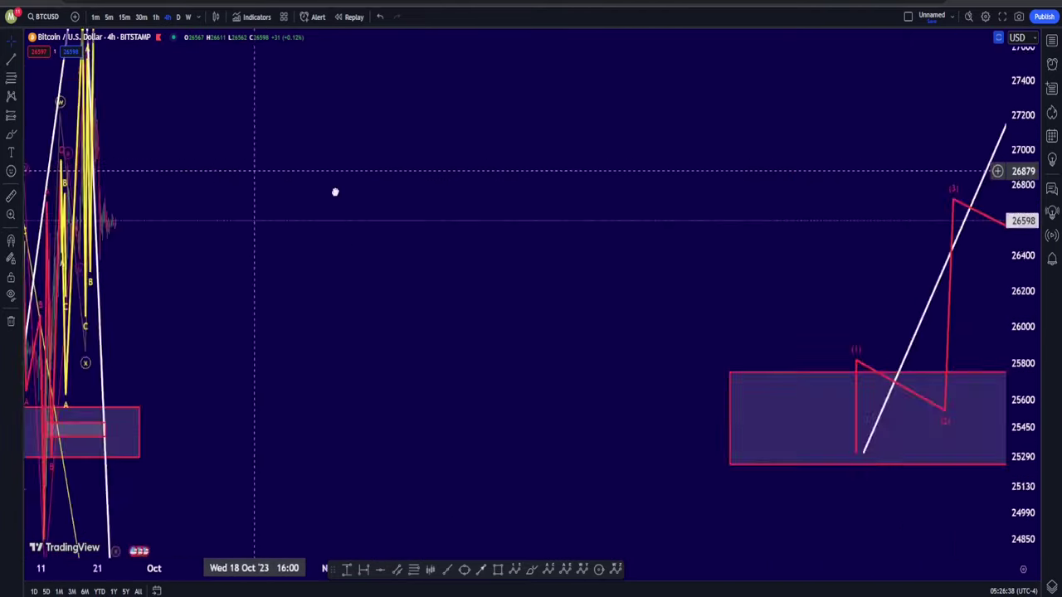
scroll(554, 196, "up", 5)
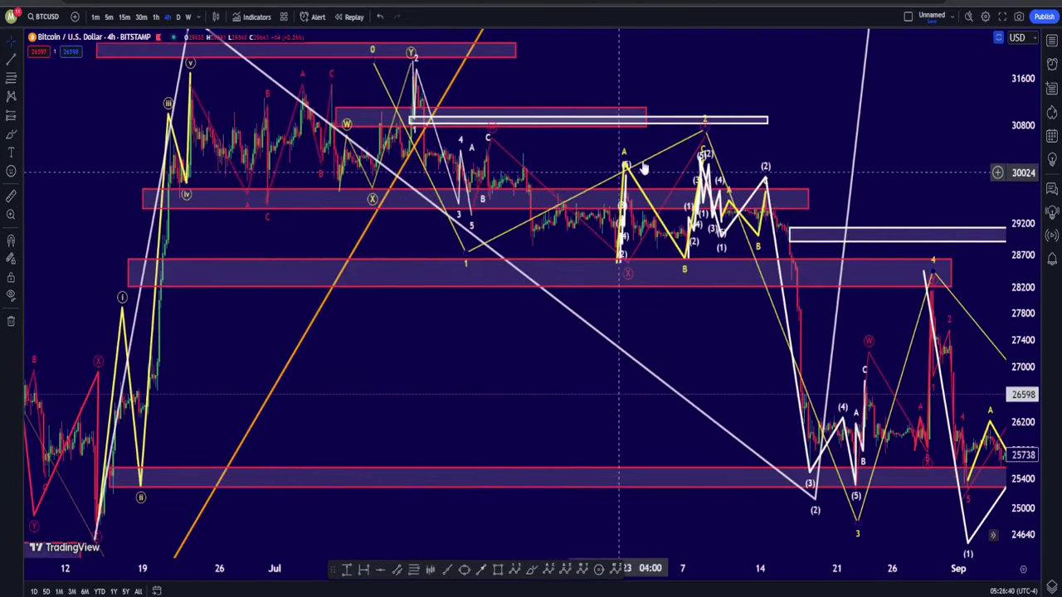
Examine the yellow count from its July 2023 start through waves 1 and 2 to wave 3, including the internal subwaves
scroll(697, 88, "left", 3)
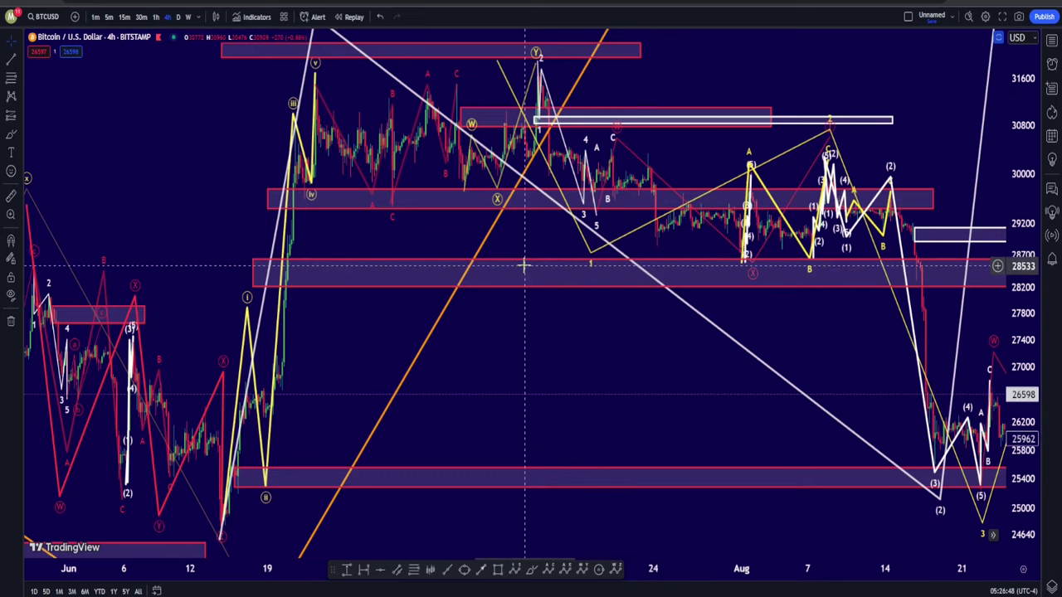
scroll(423, 133, "up", 5)
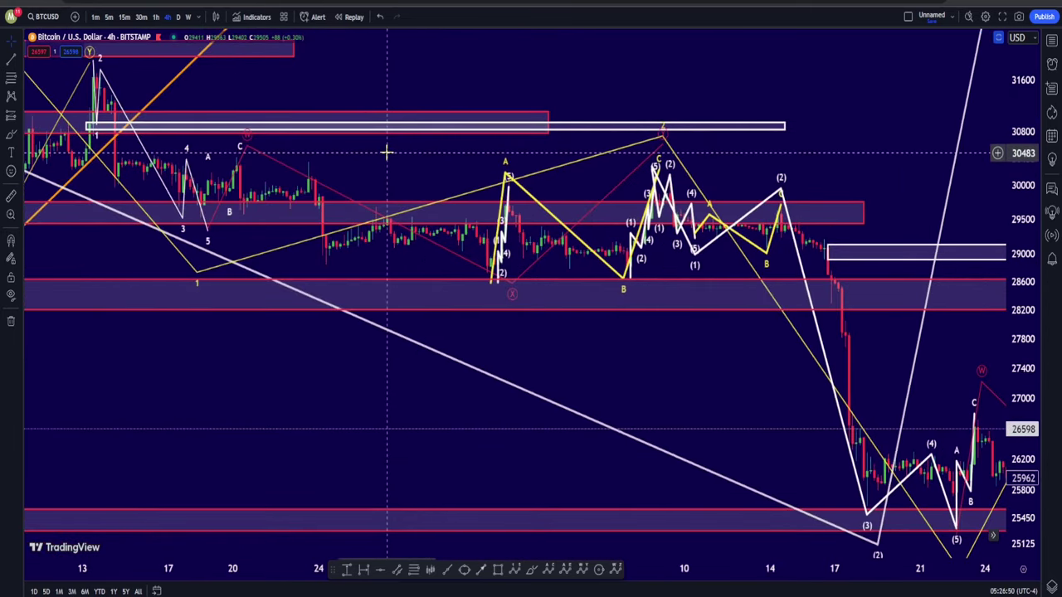
left_click_drag(394, 156, 724, 196)
scroll(724, 196, "left", 3)
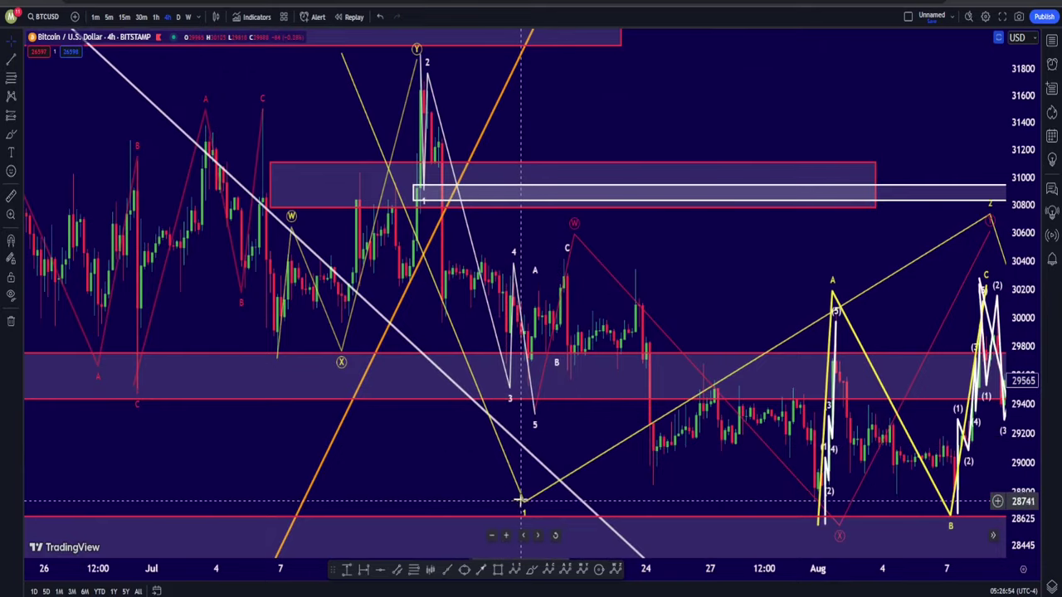
left_click_drag(656, 493, 391, 445)
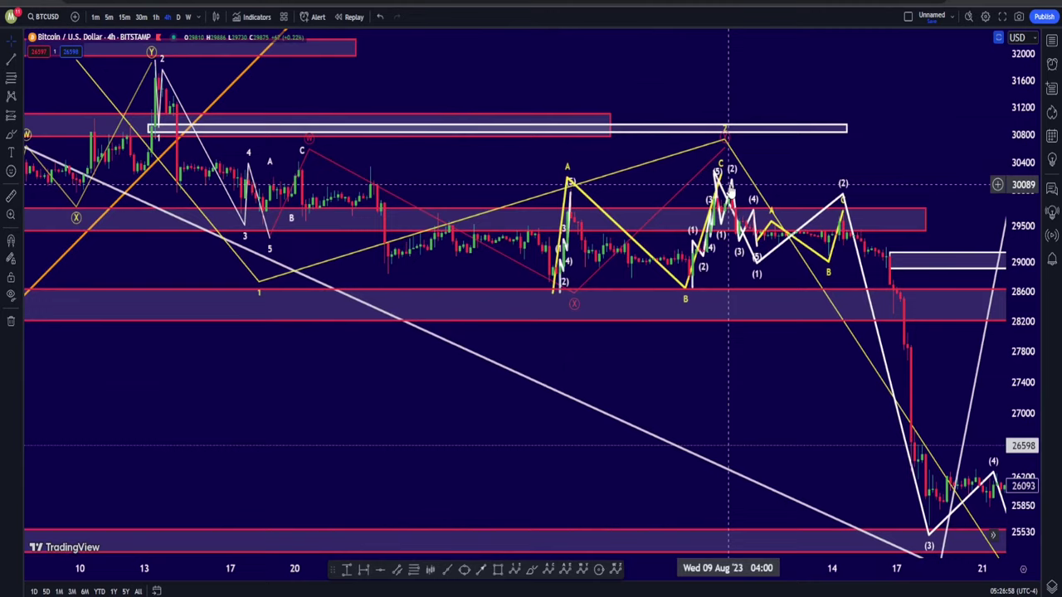
left_click_drag(794, 124, 468, 39)
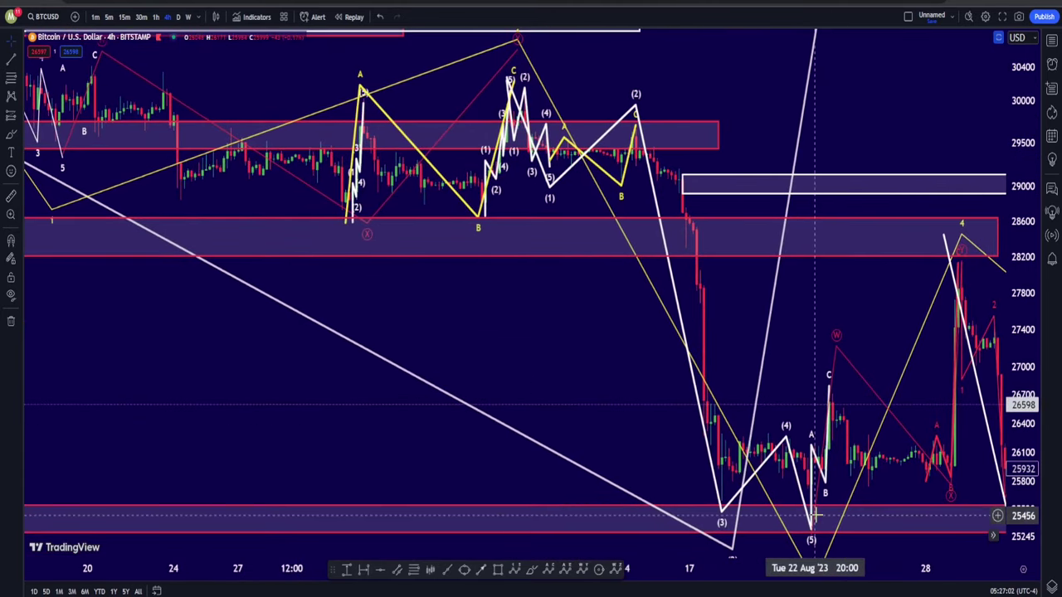
left_click_drag(1032, 312, 1030, 389)
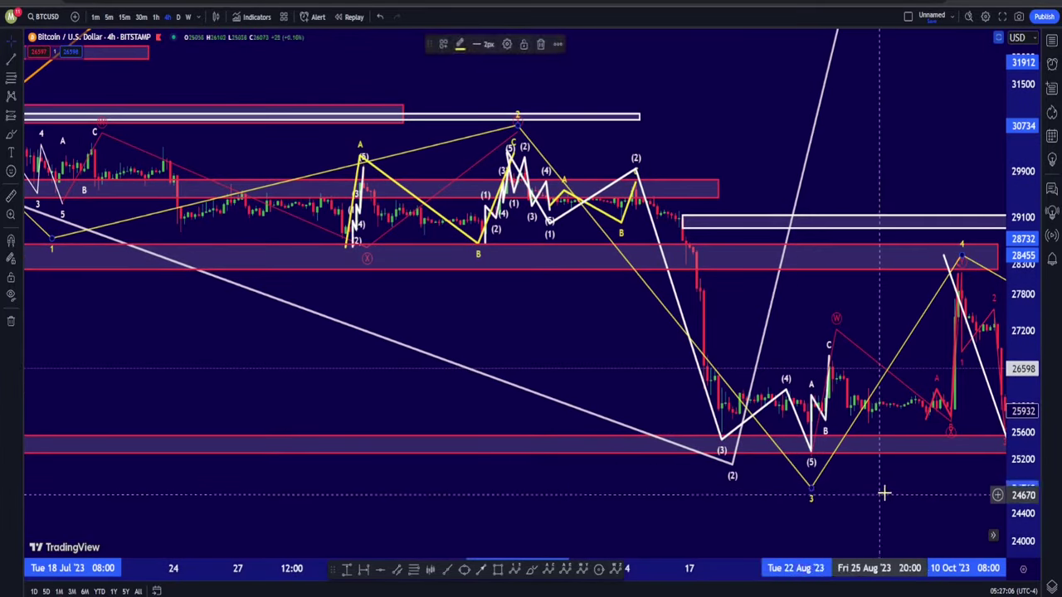
left_click_drag(708, 482, 417, 457)
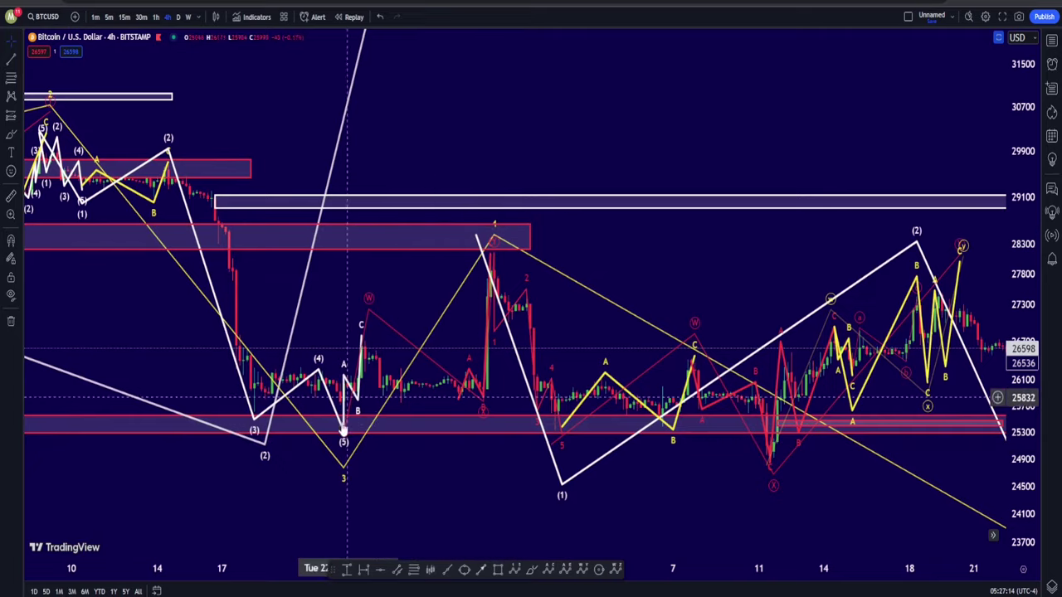
Examine the rise from yellow wave 3 to wave 4 in late August 2023, following its circled red W and X subwaves
scroll(308, 252, "up", 3)
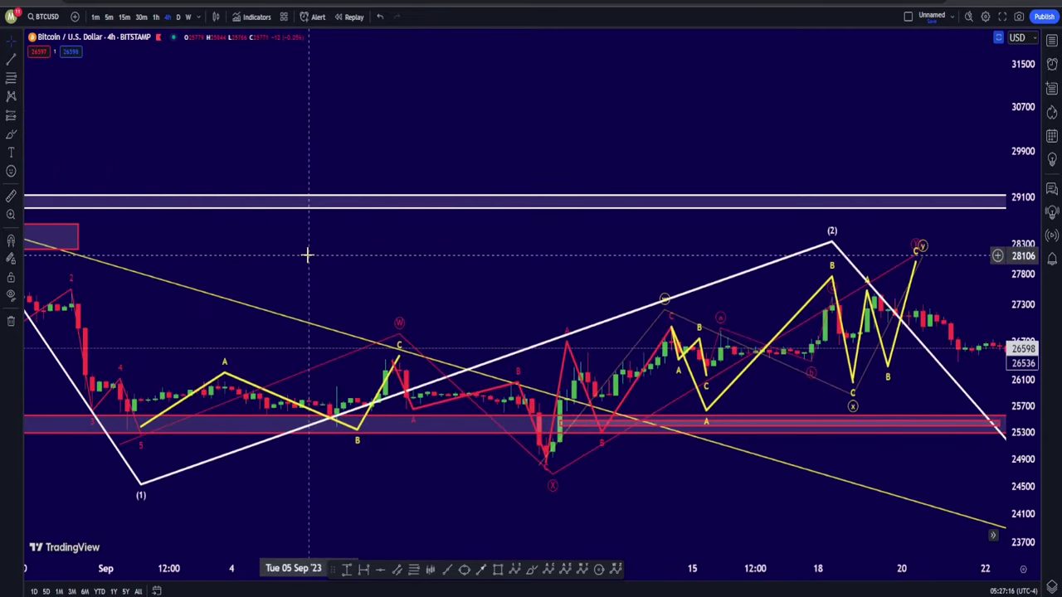
left_click_drag(308, 252, 1037, 261)
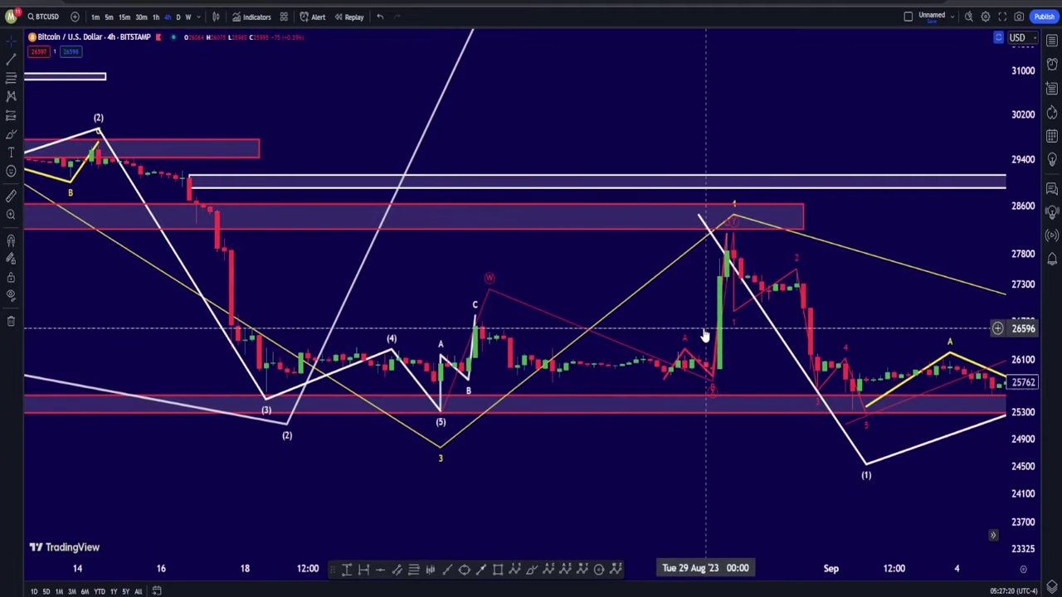
scroll(707, 334, "down", 2)
left_click_drag(825, 479, 531, 441)
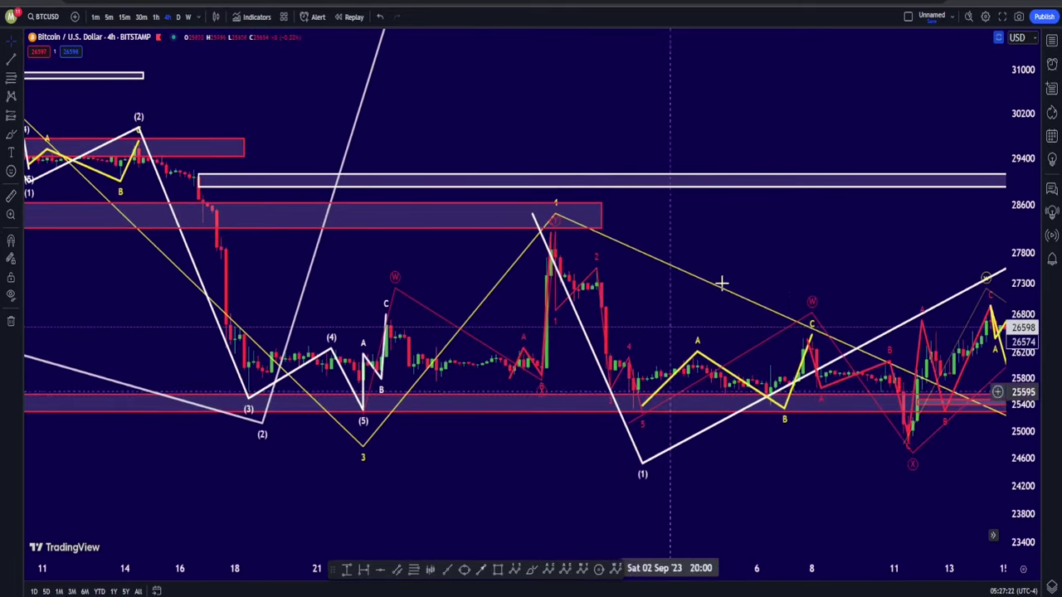
left_click_drag(780, 235, 325, 211)
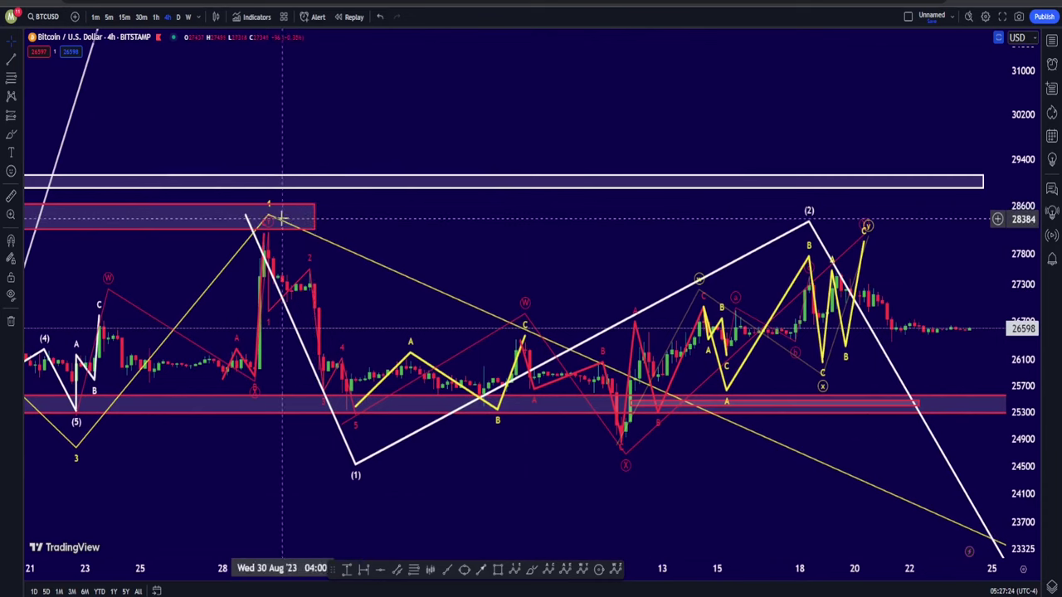
Follow the white subwaves from yellow wave 4's top through (1) and (2) to the projected (3) and (4)
left_click(246, 217)
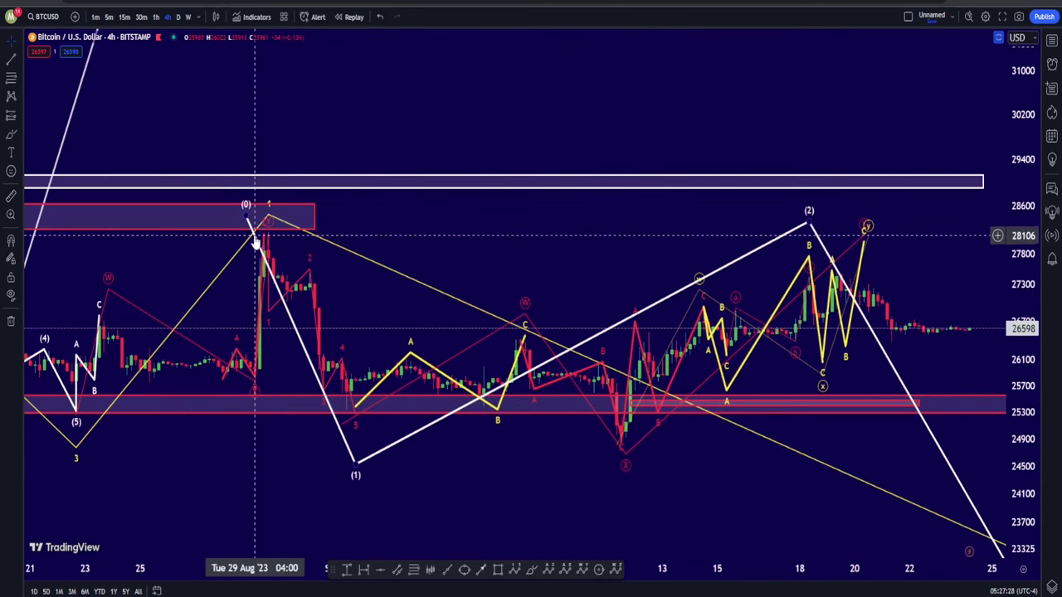
left_click(355, 477)
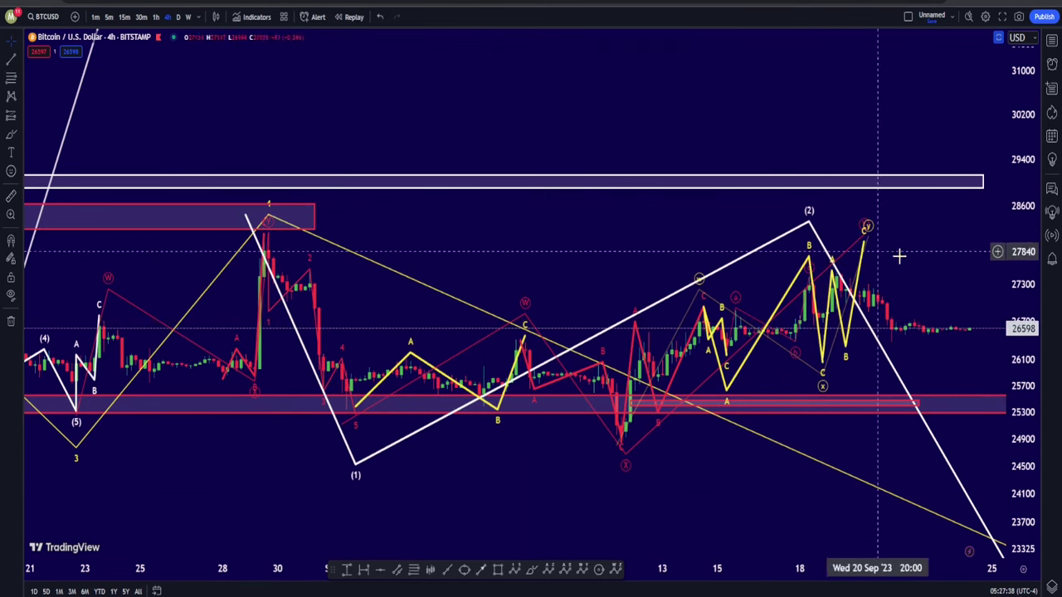
left_click_drag(932, 285, 628, 83)
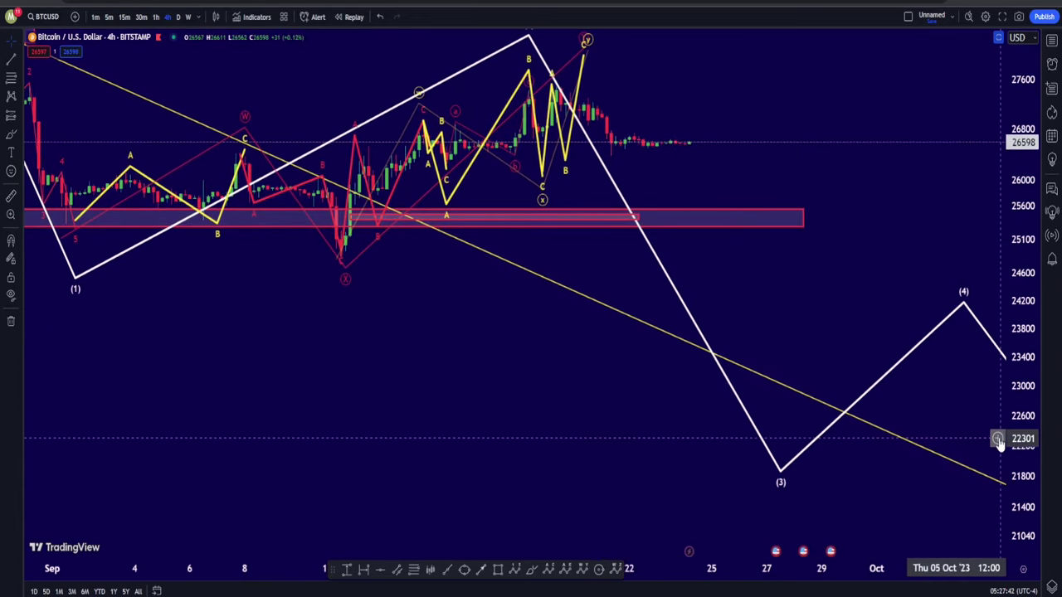
left_click_drag(644, 66, 908, 195)
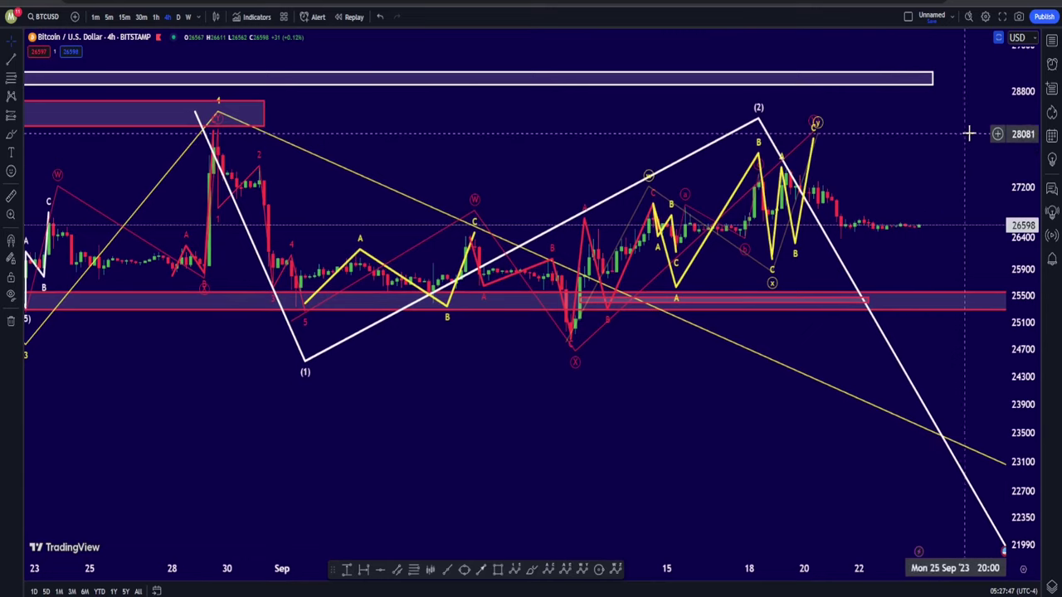
Examine the internal structure of the September 2023 correction from white wave (1) to (2), including its red W and X subwaves
double_click(1021, 148)
scroll(306, 210, "up", 1)
scroll(306, 209, "up", 3)
left_click_drag(743, 163, 972, 191)
scroll(830, 240, "down", 3)
scroll(830, 241, "left", 3)
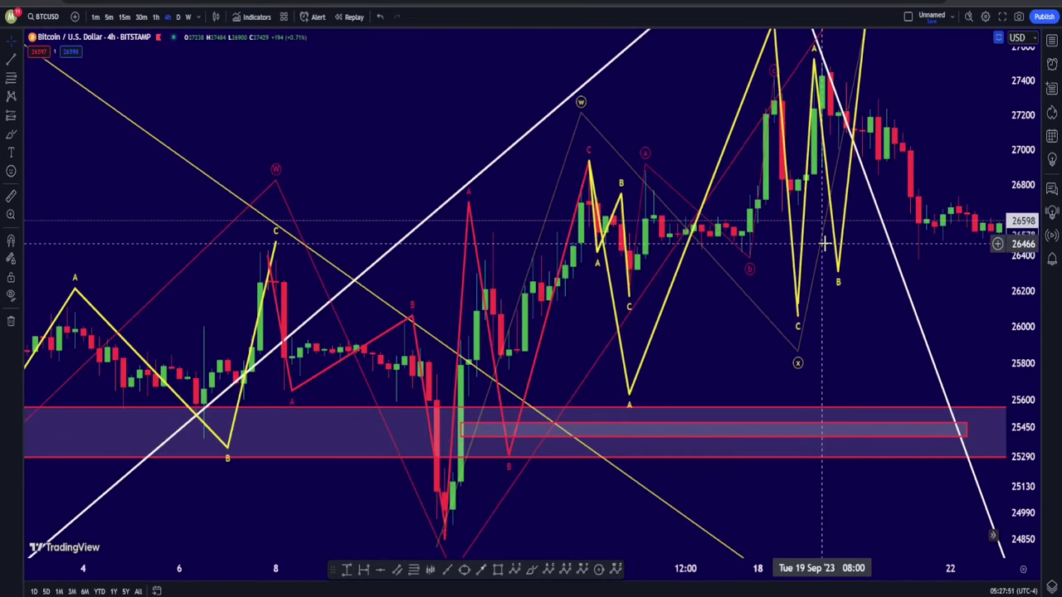
scroll(598, 190, "left", 5)
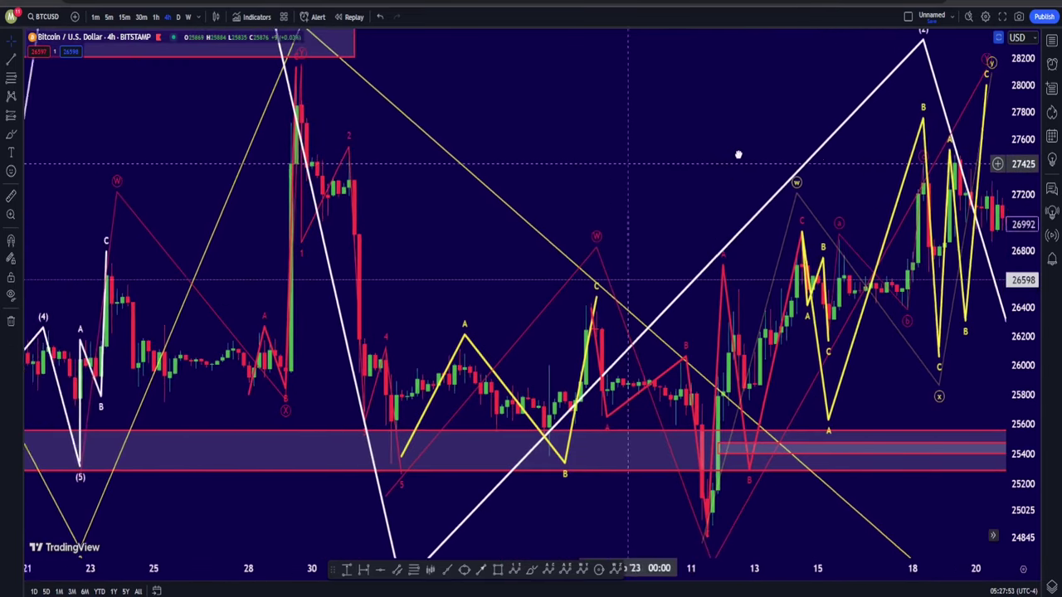
scroll(602, 539, "up", 1)
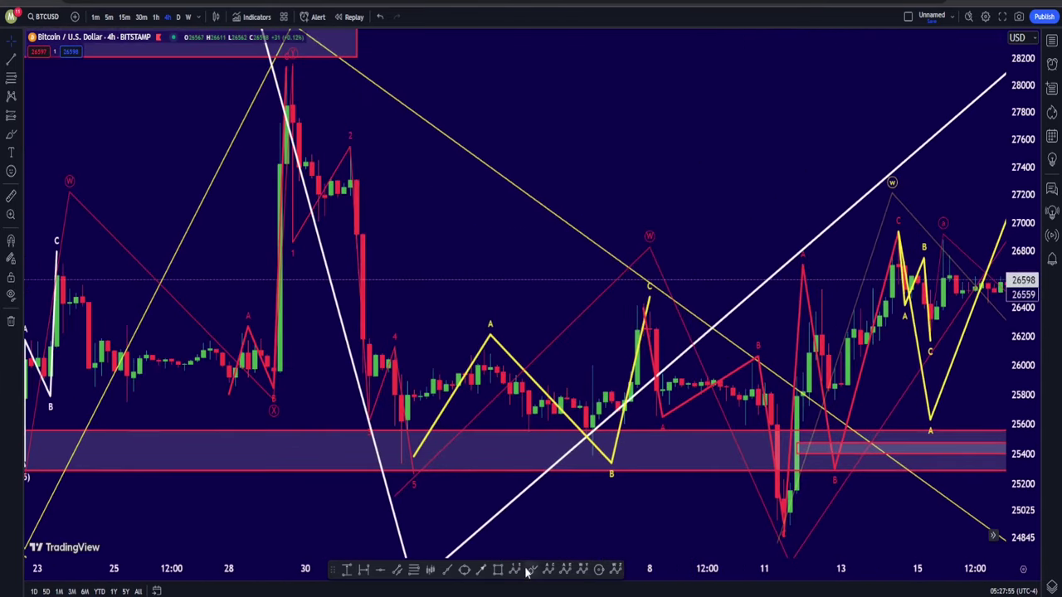
Brush a loop around the red drop into circled X, trace the A-B-C decline from circled W, and undo the marks
left_click_drag(828, 474, 809, 511)
left_click_drag(802, 522, 745, 542)
left_click_drag(738, 539, 713, 514)
left_click_drag(707, 497, 726, 305)
mouse_move(753, 313)
left_mouse_down()
mouse_move(777, 330)
mouse_move(815, 435)
left_mouse_up()
key("ctrl+z")
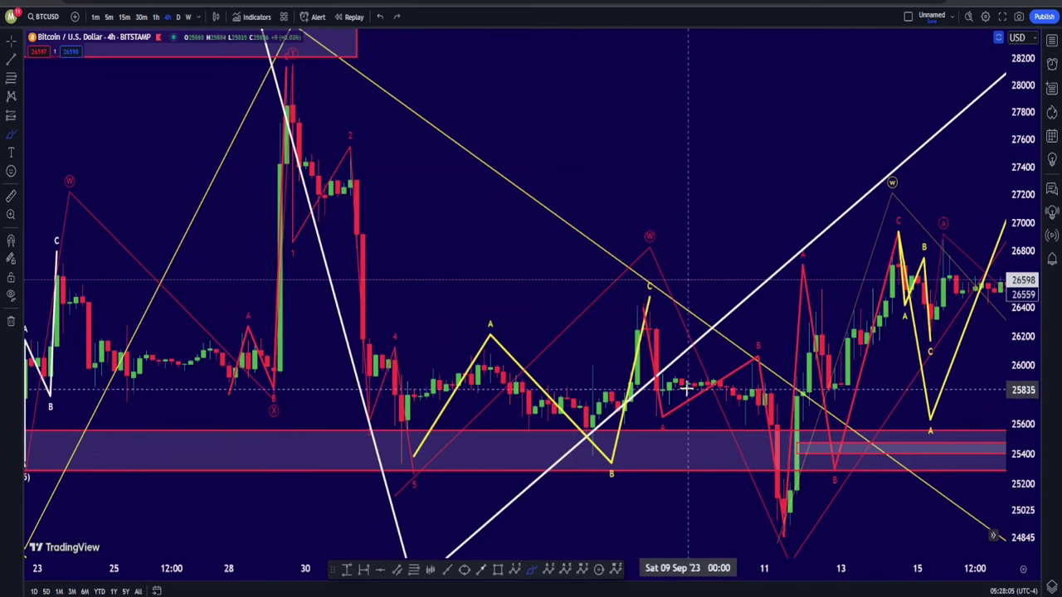
mouse_move(650, 307)
left_mouse_down()
mouse_move(655, 374)
mouse_move(676, 413)
mouse_move(757, 355)
mouse_move(795, 548)
left_mouse_up()
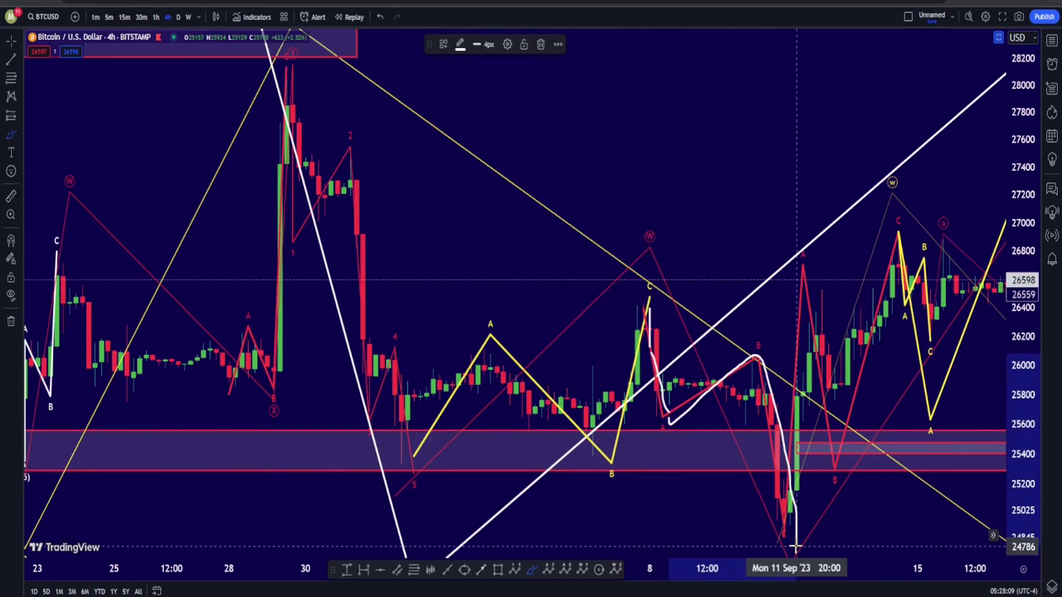
key("ctrl+z")
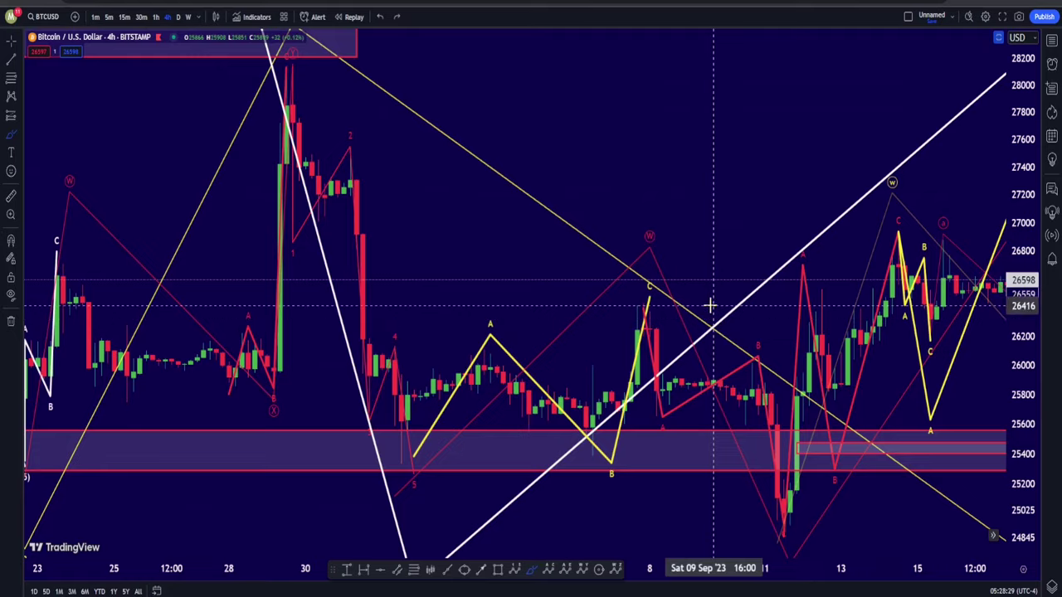
Switch the BTCUSD chart to the 1-hour timeframe, showing the mid-September 2023 correction and the decline after it
scroll(778, 185, "down", 3)
left_click_drag(792, 235, 578, 271)
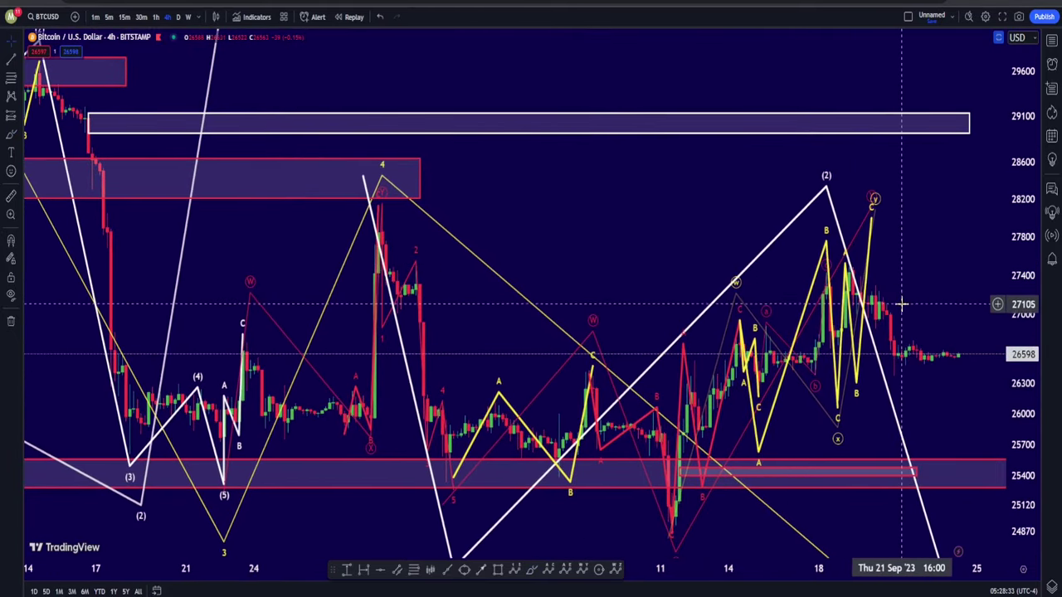
left_click(155, 18)
scroll(379, 233, "down", 3)
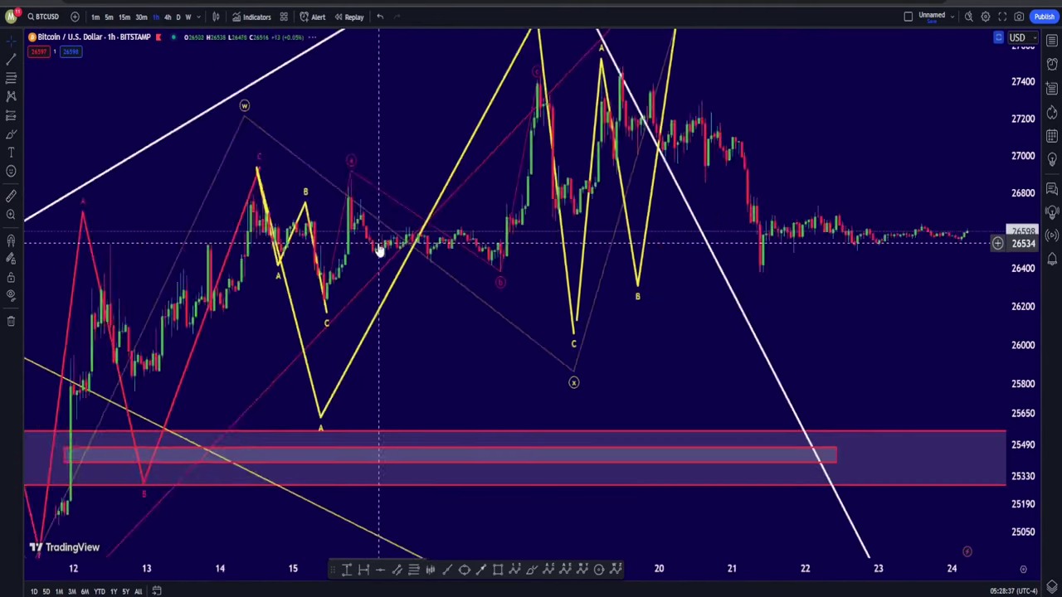
right_click(459, 225)
left_click(453, 194)
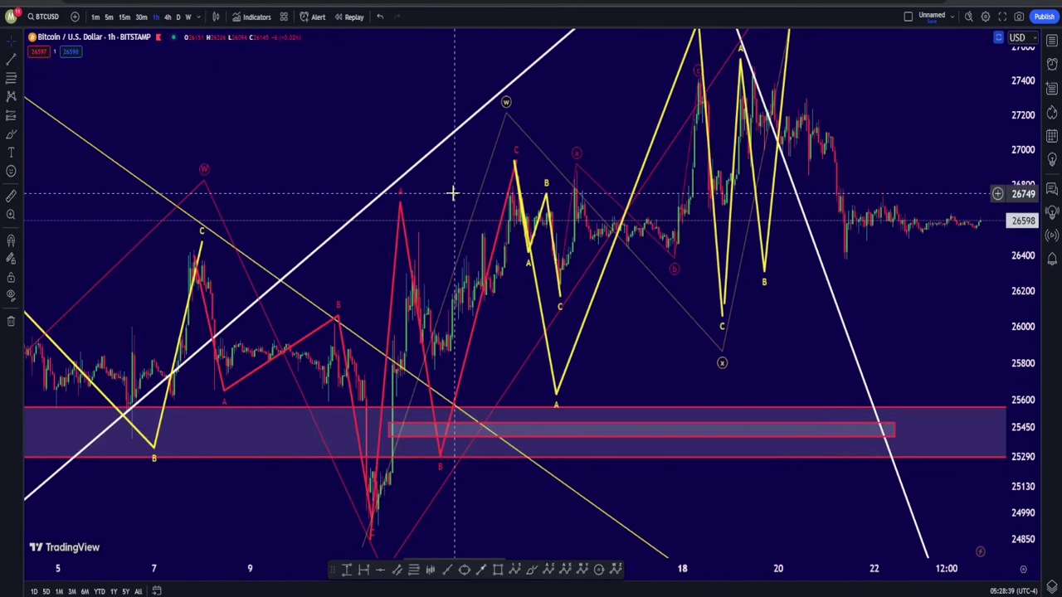
Examine the hourly correction from white wave (1) to (2), following its circled red W, X and Y legs and their A-B-C subwaves
left_click_drag(579, 118, 821, 124)
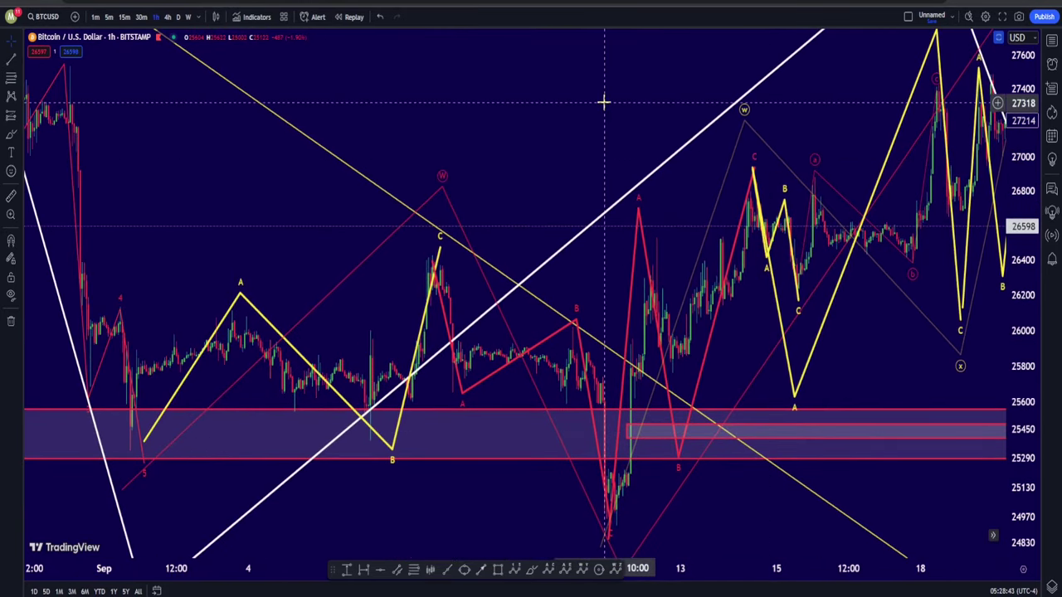
left_click_drag(559, 120, 474, 147)
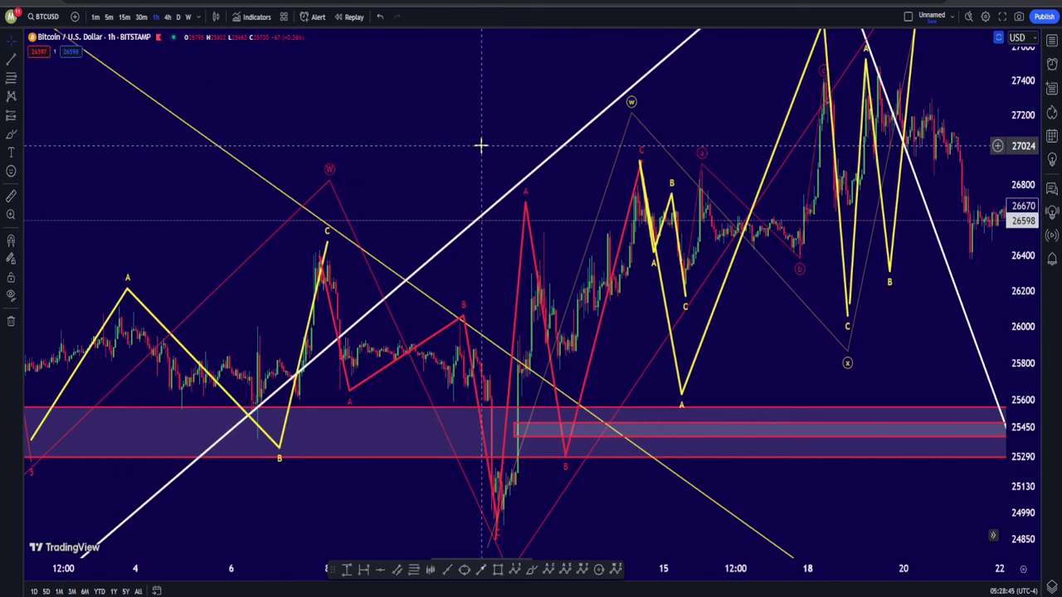
left_click_drag(447, 141, 538, 147)
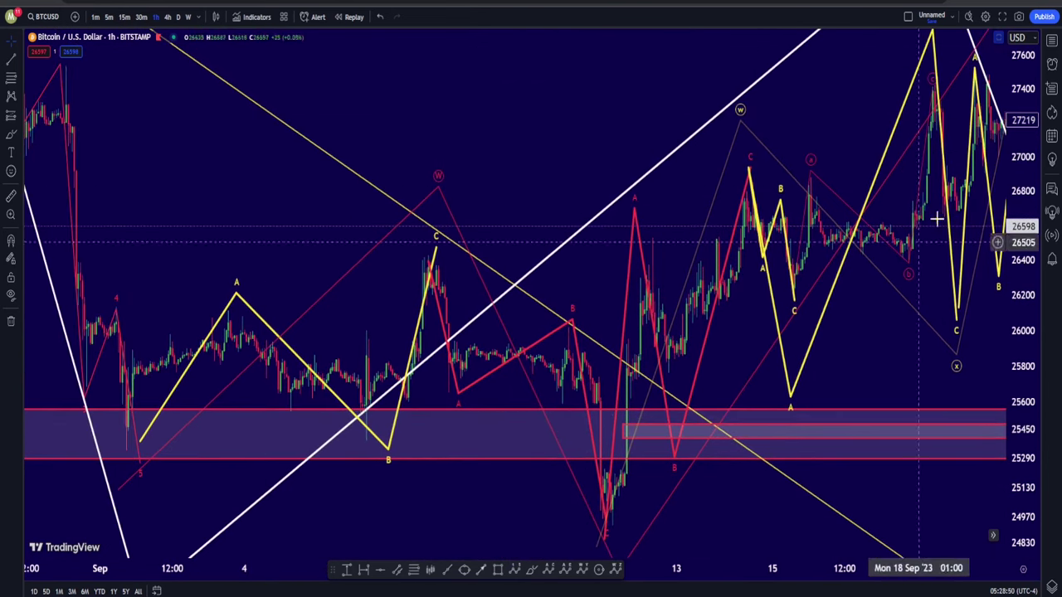
left_click_drag(1024, 174, 1025, 274)
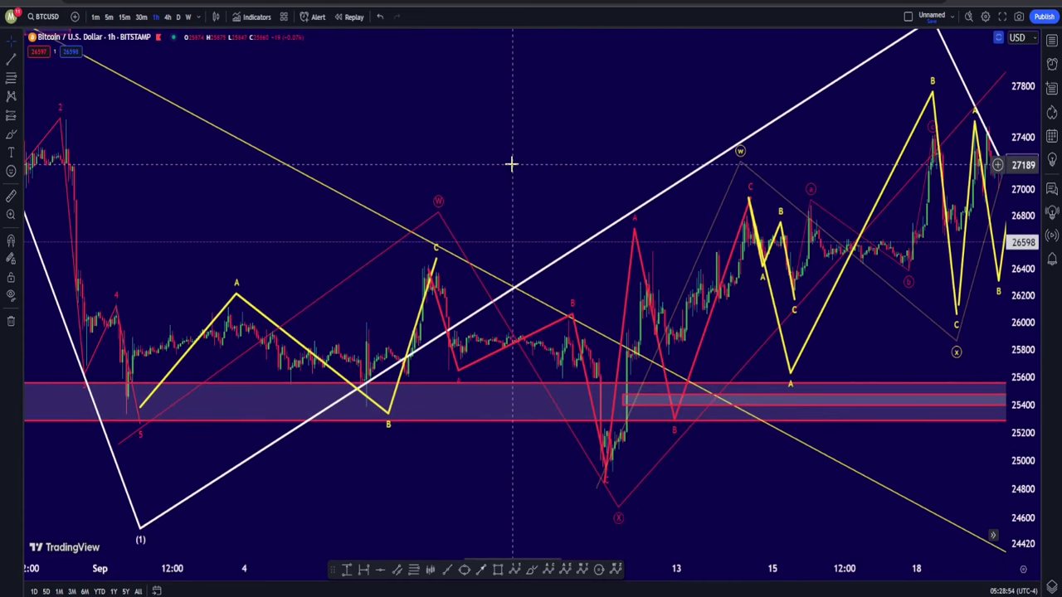
left_click_drag(580, 144, 473, 175)
scroll(437, 268, "up", 5)
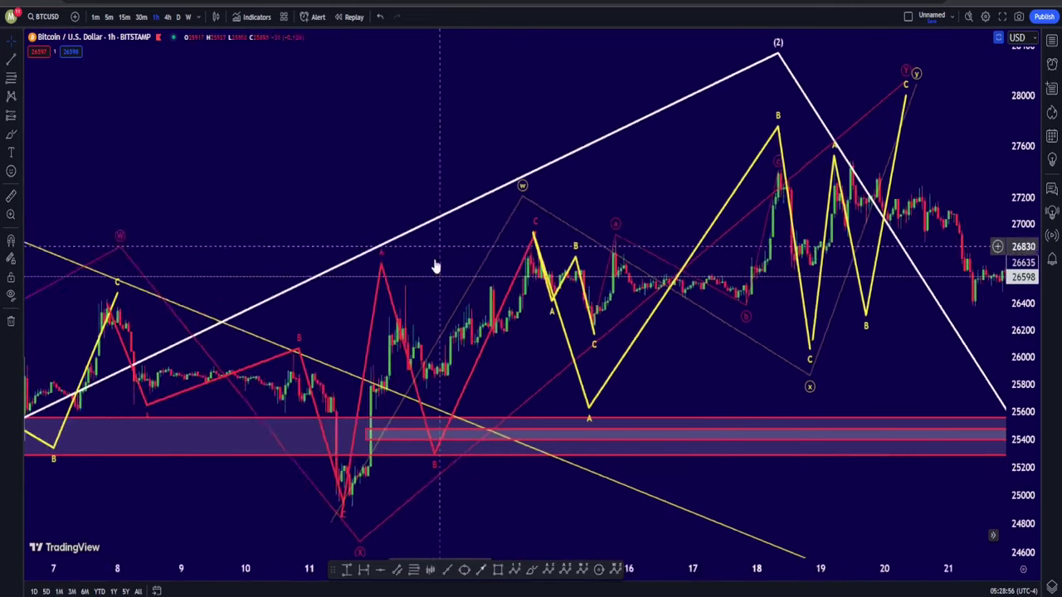
scroll(365, 174, "left", 5)
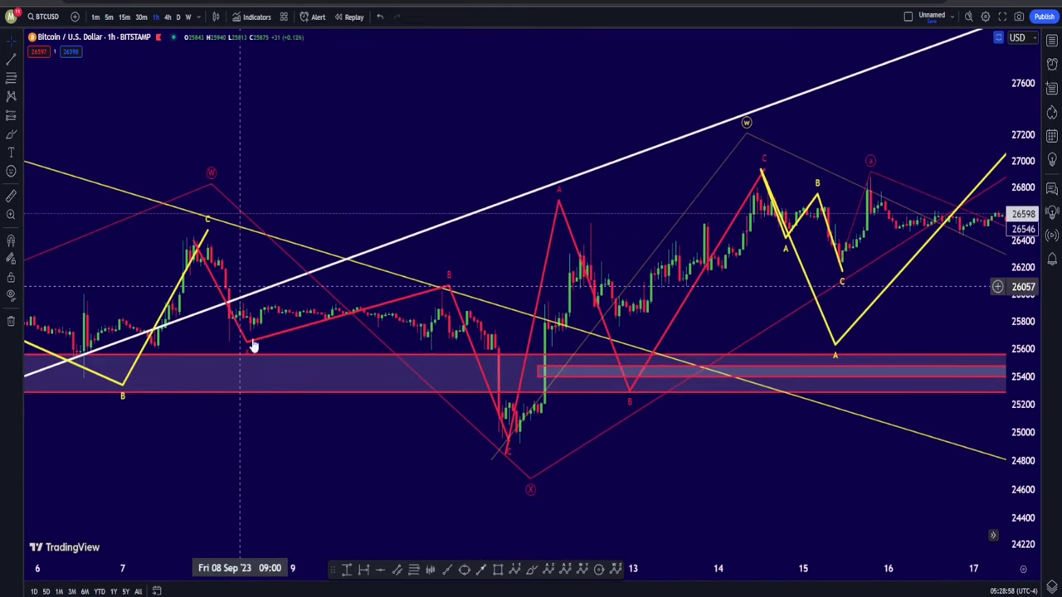
left_click_drag(643, 494, 312, 547)
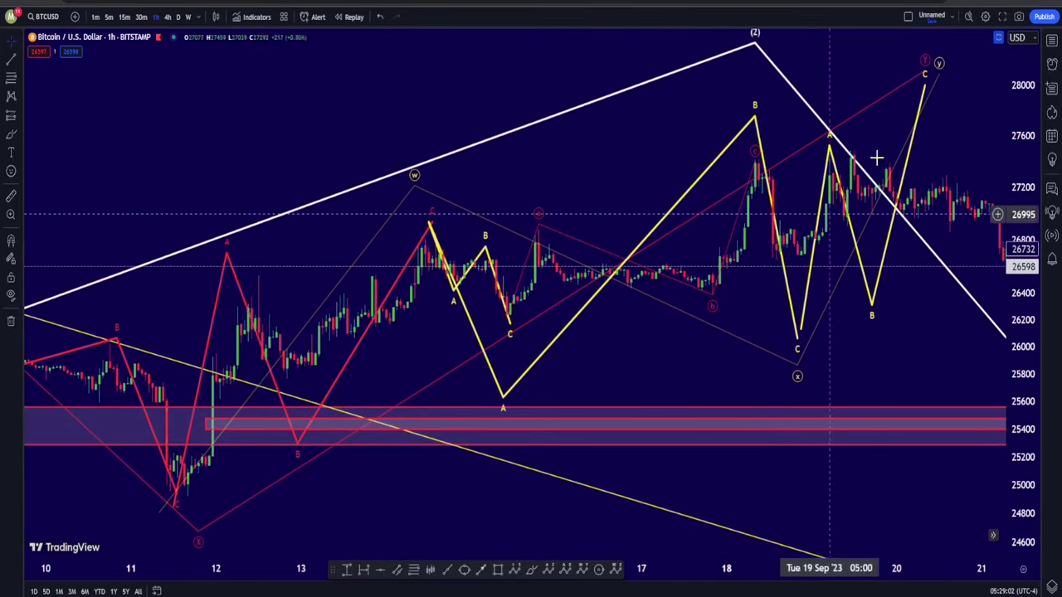
Raise the endpoint of circled red wave Y above the circled yellow y, to about 28,330 on 20 September
left_click(926, 79)
left_click_drag(925, 72, 941, 53)
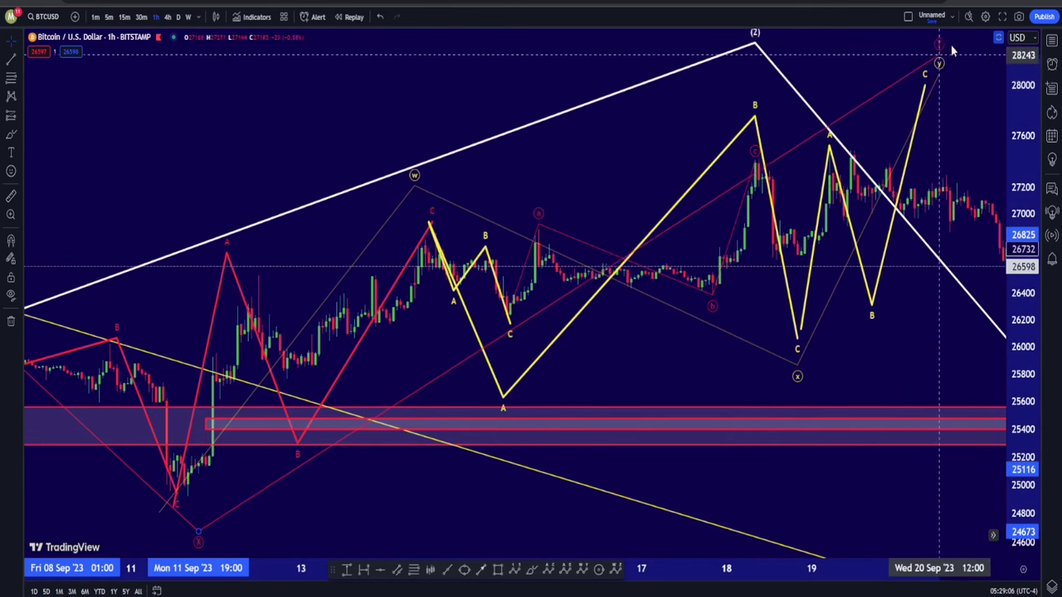
left_click_drag(941, 54, 950, 44)
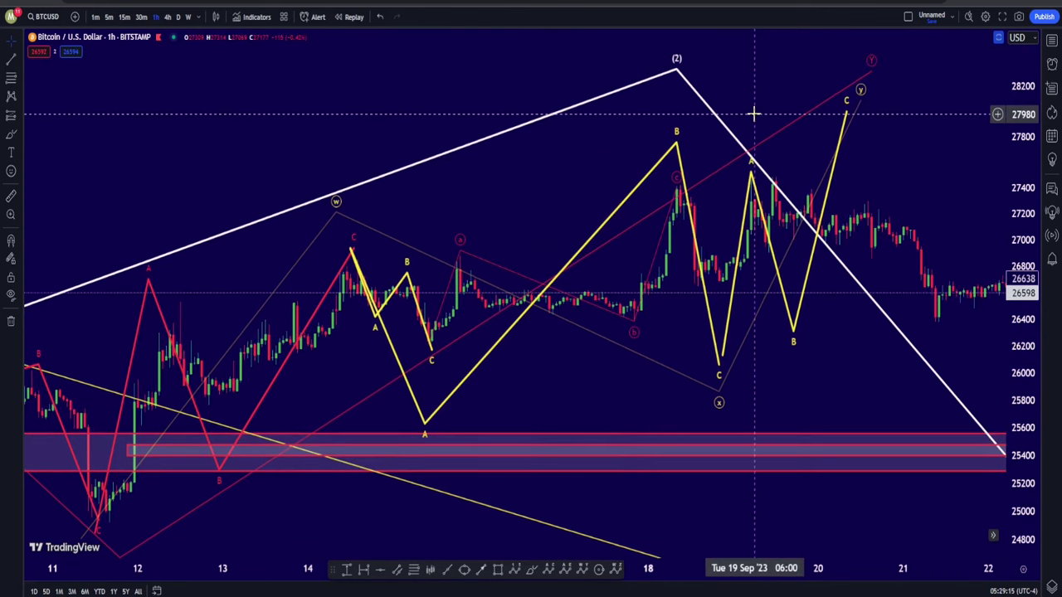
Delete the yellow A-B-C leading into circled yellow y and move the circled red Y endpoint to about 27,600 on 19 September
left_click(753, 166)
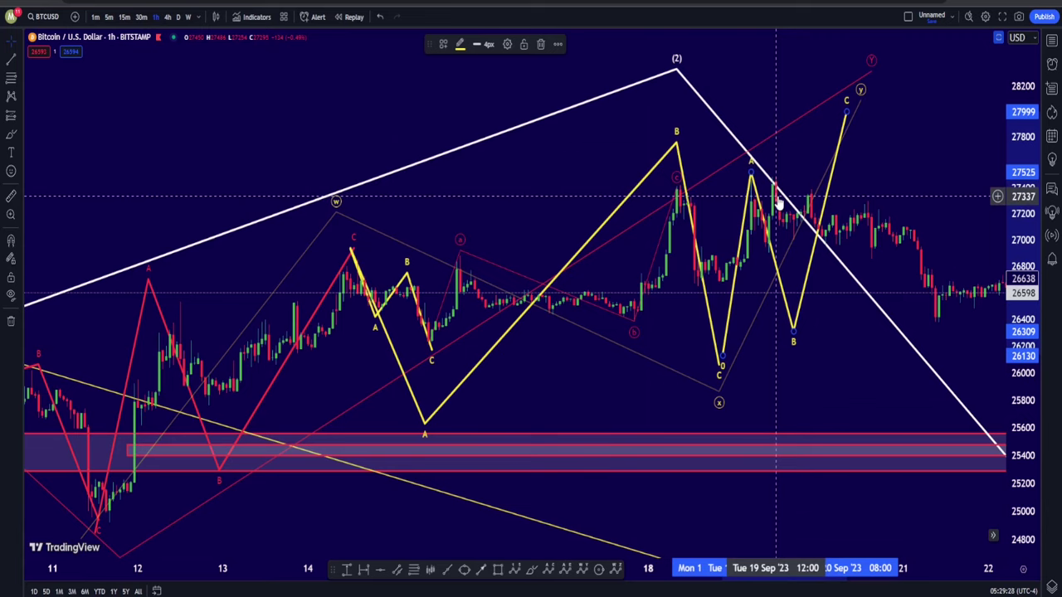
key("Delete")
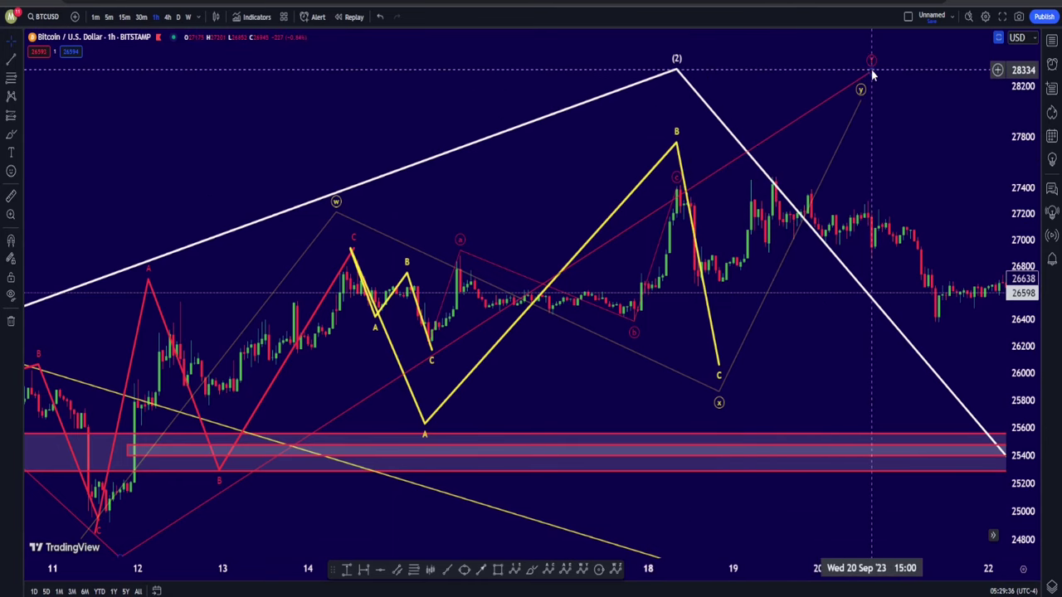
left_click_drag(871, 73, 763, 166)
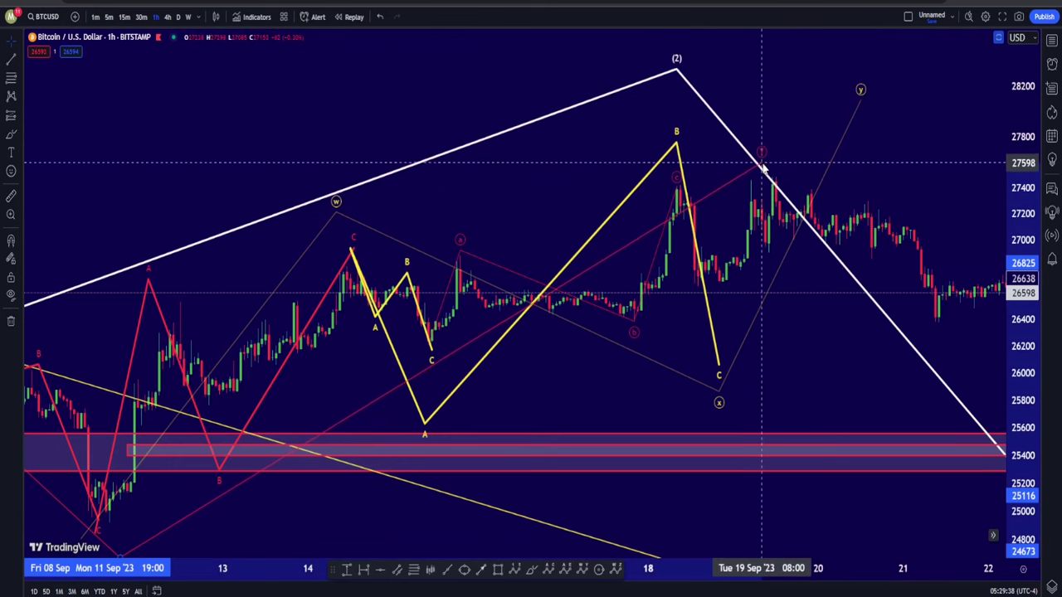
Delete the circled yellow w-x-y count, the two remaining yellow A-B-C patterns and the circled red a-b-c pattern
left_click(860, 91)
key("Delete")
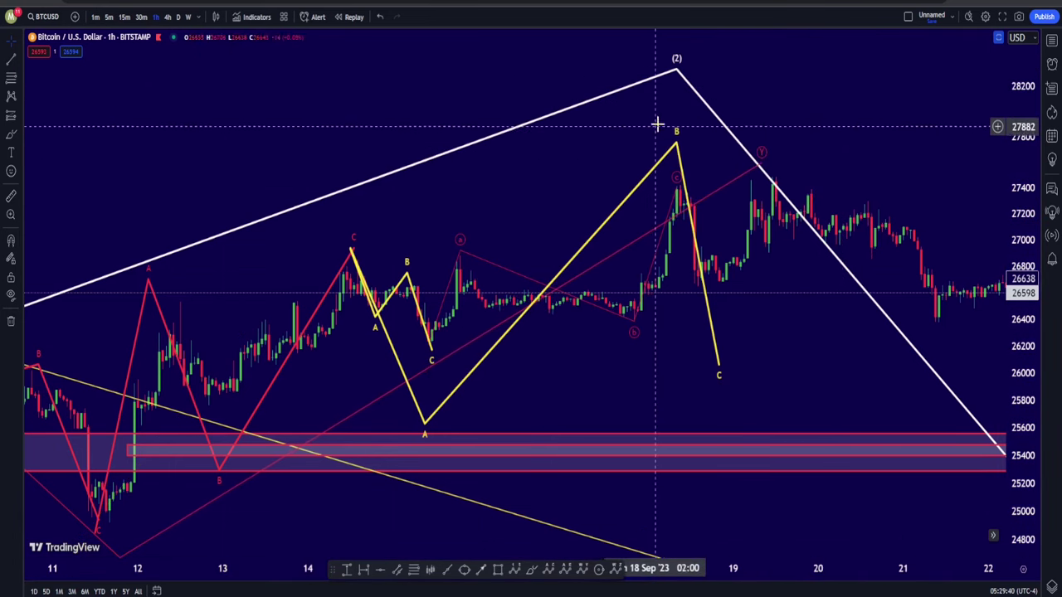
left_click(676, 134)
key("Delete")
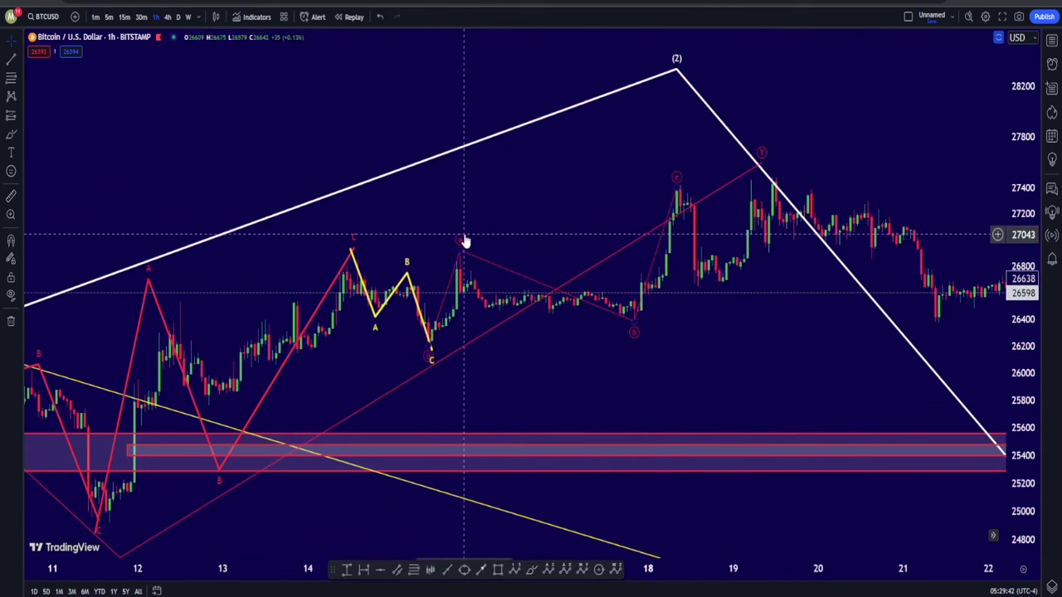
left_click_drag(457, 242, 604, 223)
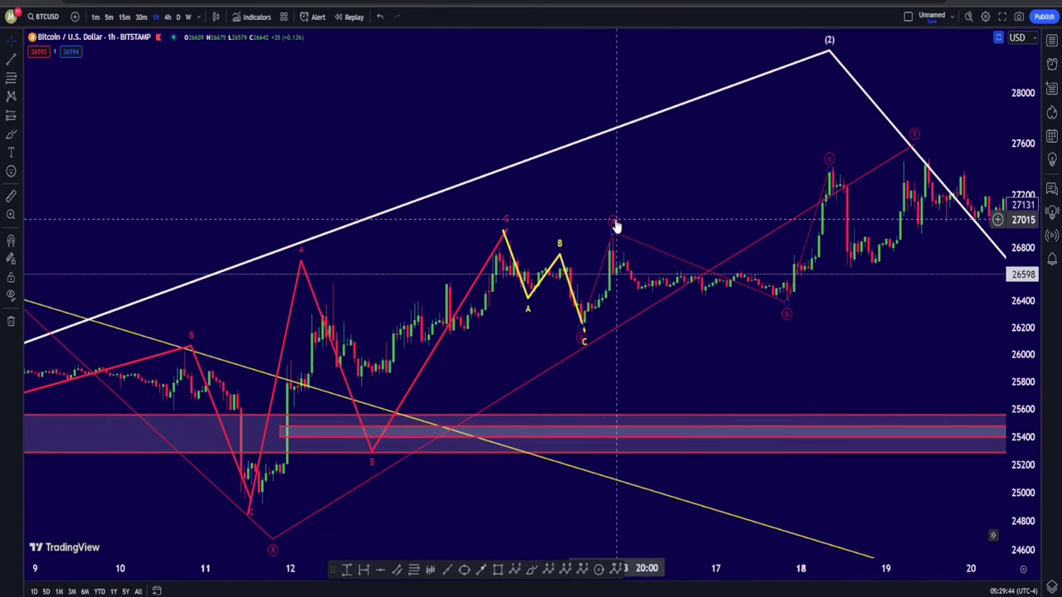
key("Delete")
left_click(562, 249)
key("Delete")
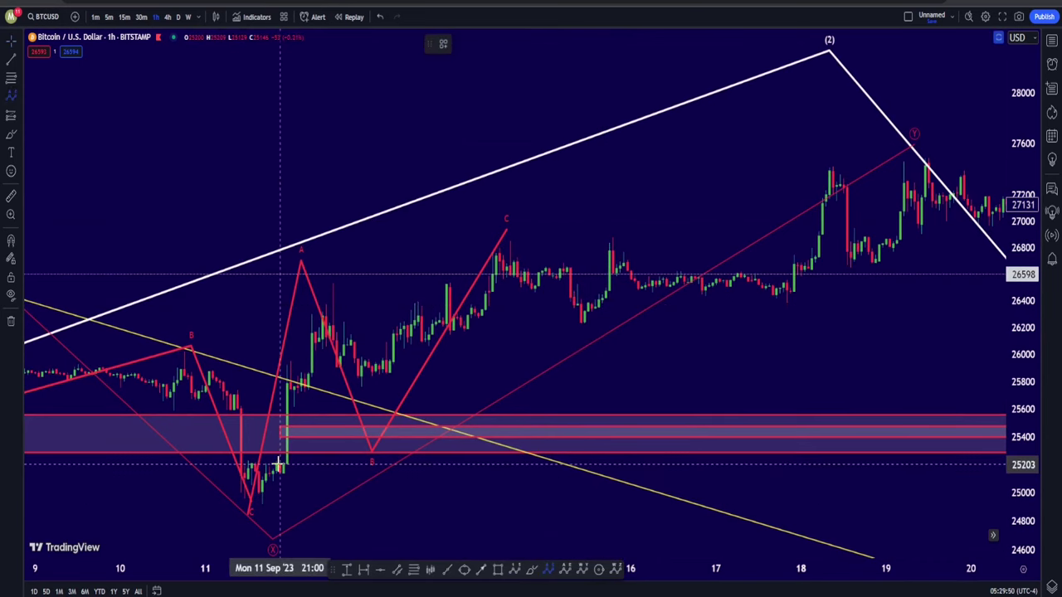
Draw a white A-B-C from the 11 September low near 24,880 through about 27,000 and 26,270 to 27,600, with line opacity at 100%
left_click(266, 510)
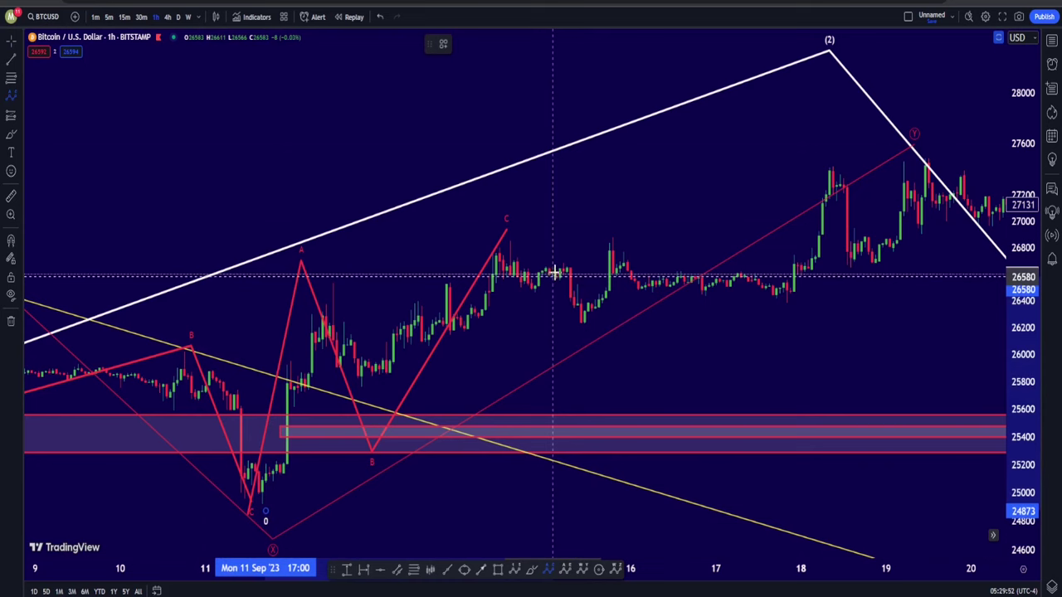
left_click(609, 216)
scroll(619, 238, "right", 2)
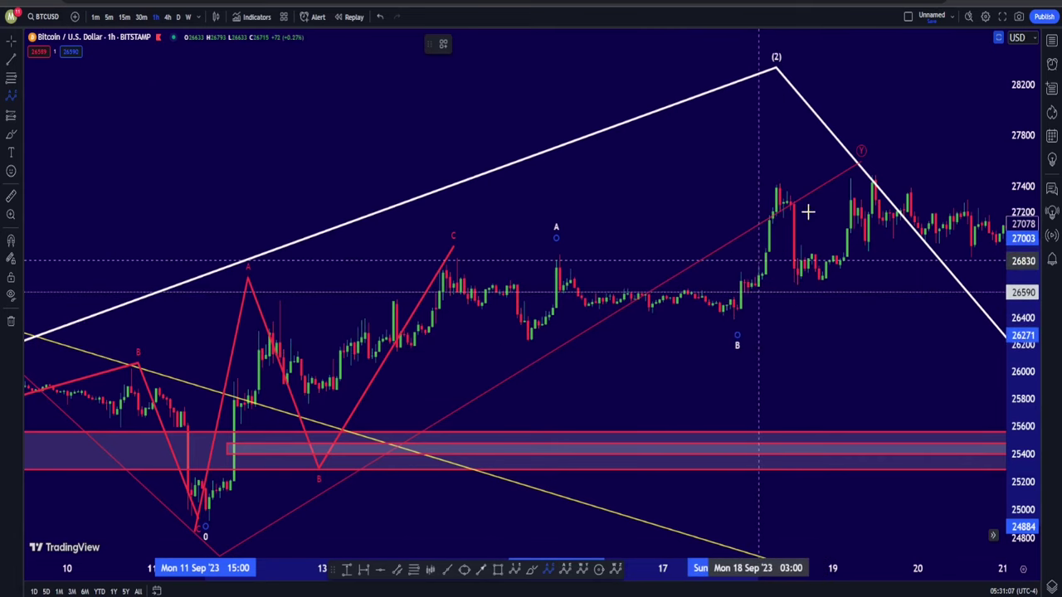
left_click(875, 161)
left_click(461, 43)
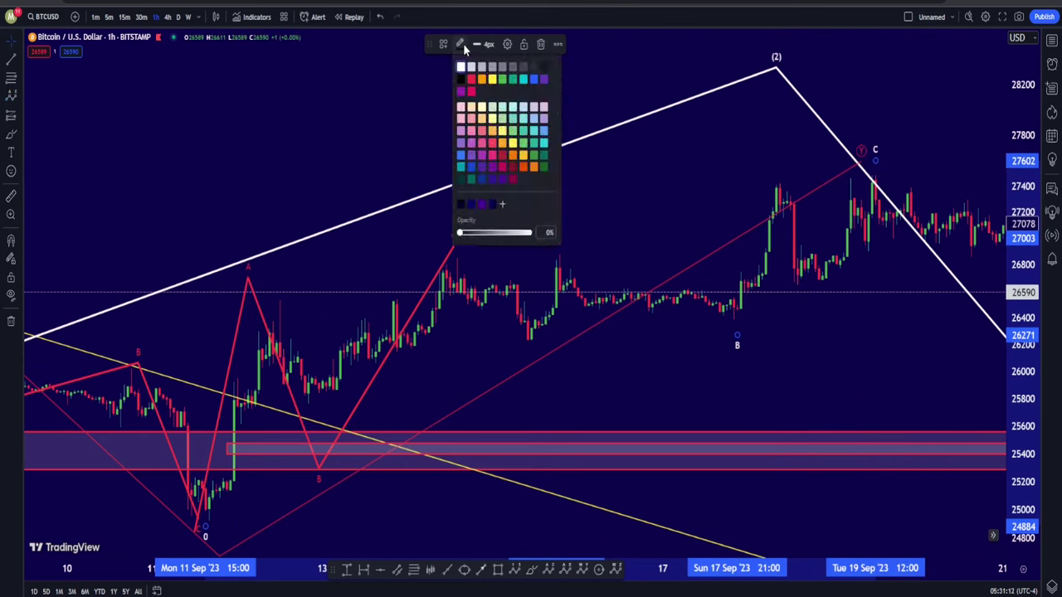
left_click_drag(508, 241, 535, 236)
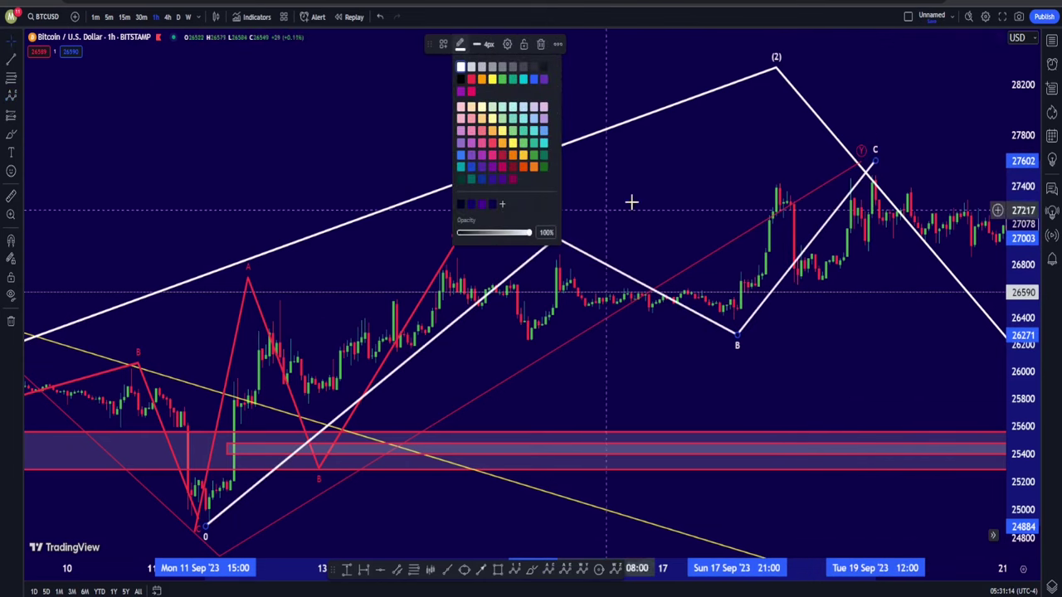
Delete the red A-B-C pattern rising from the circled X low
left_click(455, 214)
left_click(455, 239)
key("Delete")
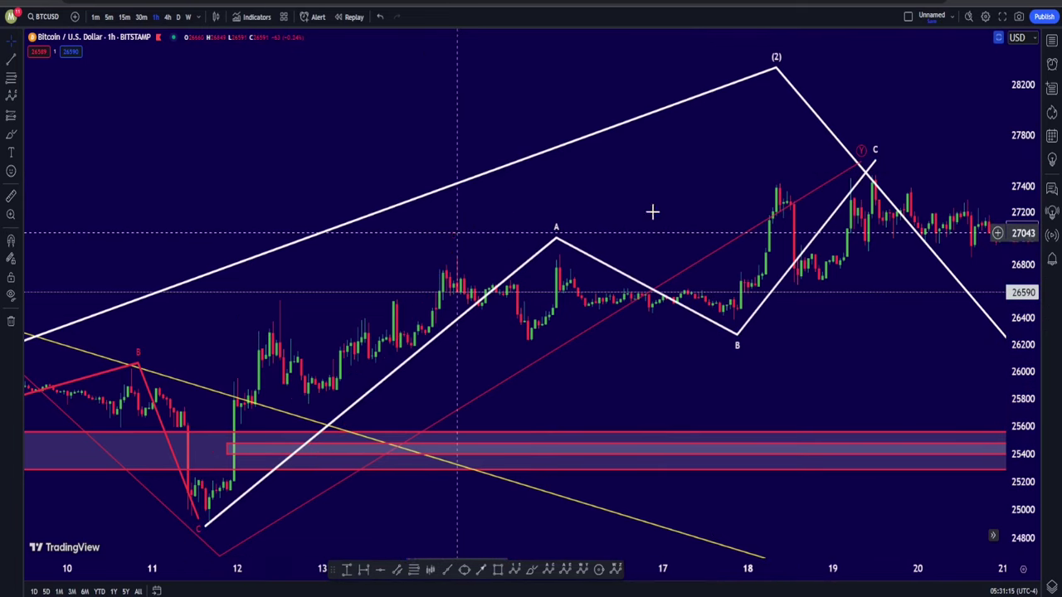
Draw a schematic white A-B-C in empty chart space from about 30,720 through 33,660 and 31,930 up to 35,300
left_click_drag(1013, 190, 1013, 264)
left_click_drag(450, 91, 531, 290)
left_click_drag(548, 124, 585, 557)
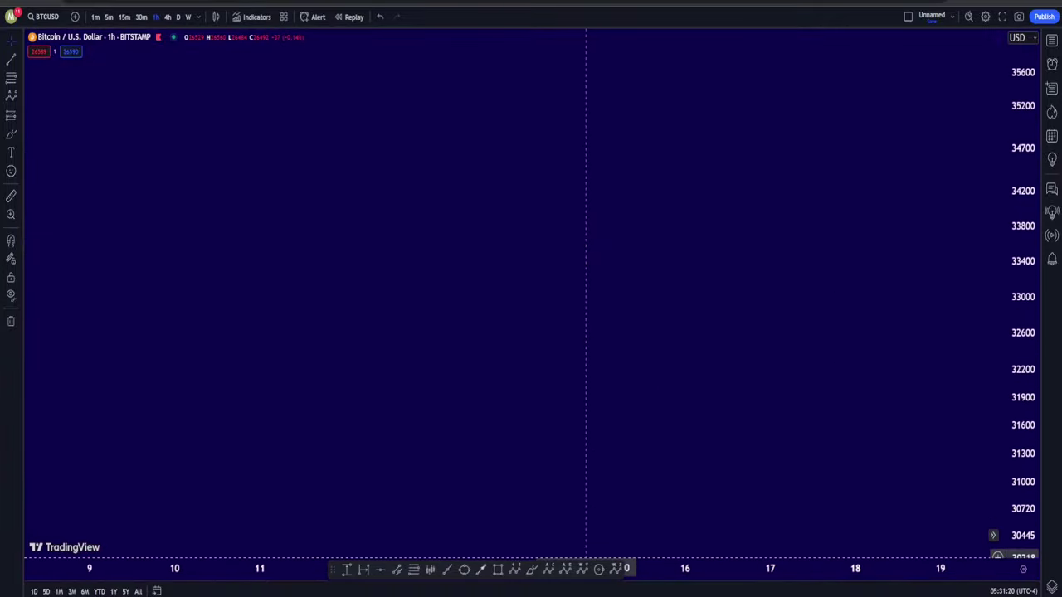
left_click(547, 570)
left_click(257, 509)
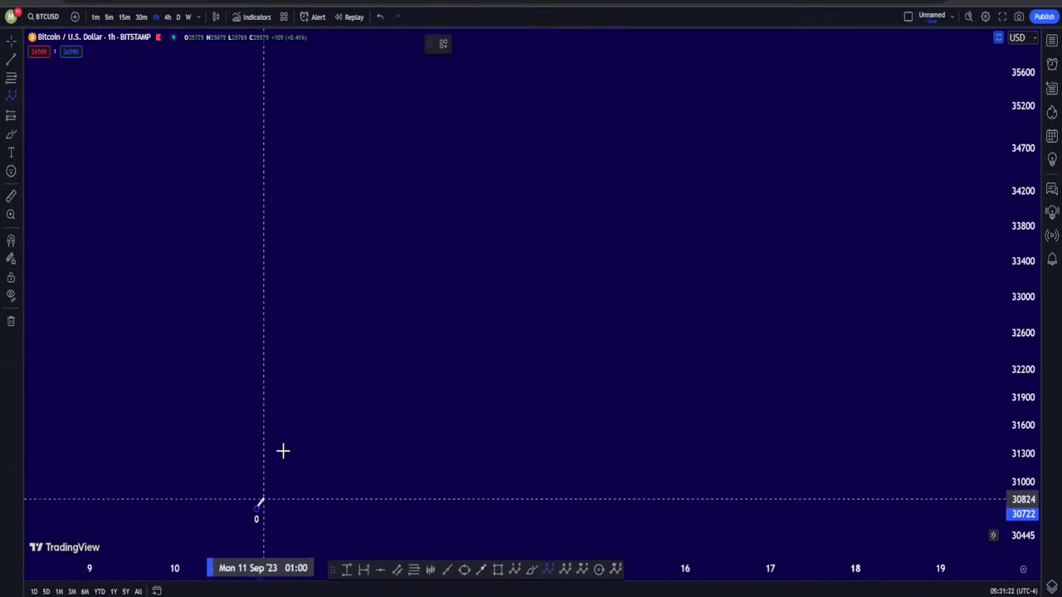
left_click(355, 239)
left_click(622, 391)
left_click(776, 98)
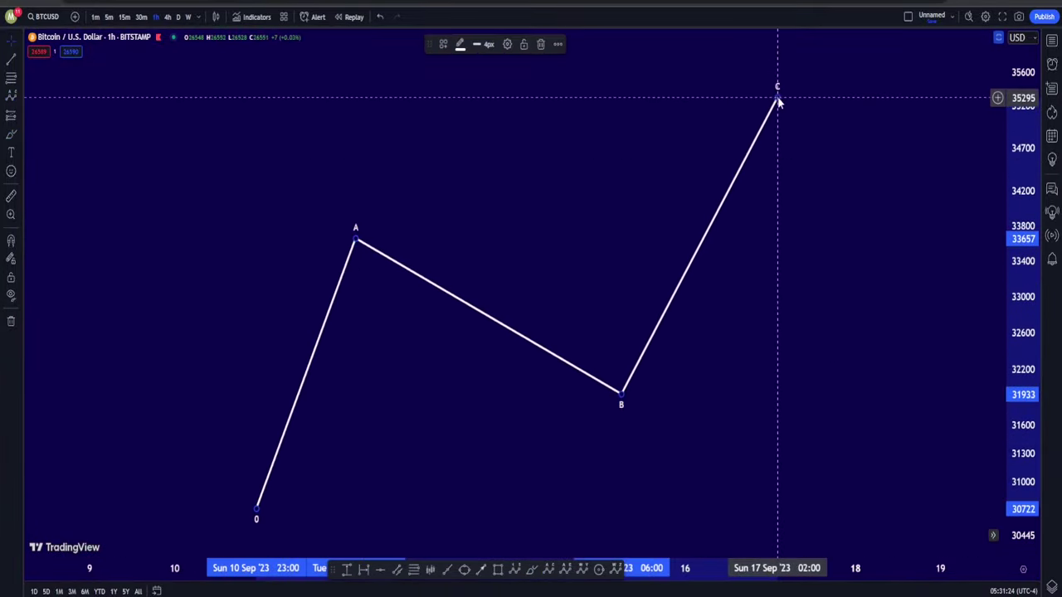
Draw a five-wave impulse (0)-(5) along the schematic's wave A, from about 30,700 to 33,630
left_click(516, 570)
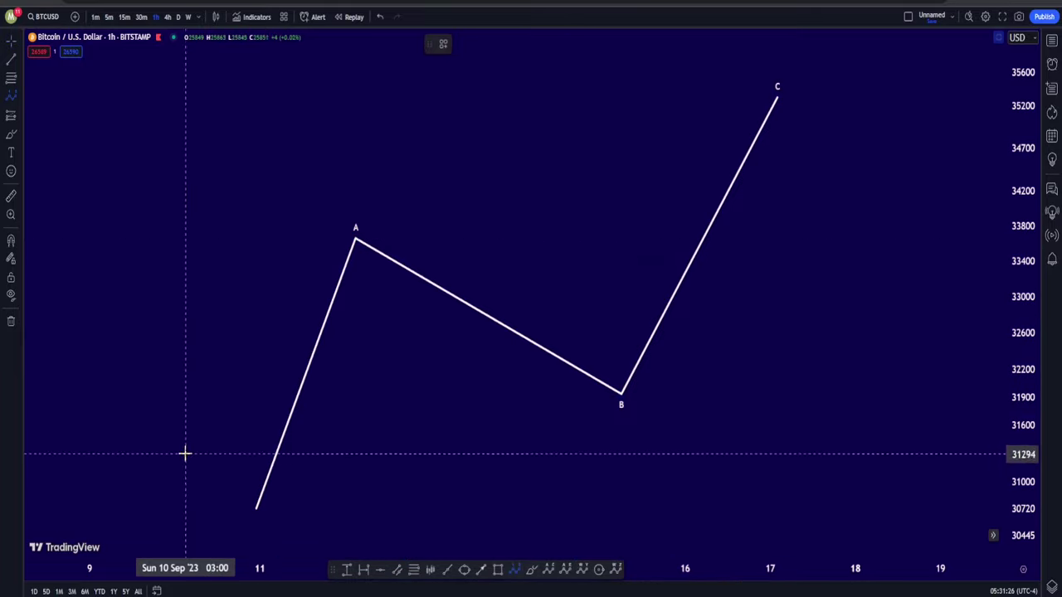
left_click(247, 511)
left_click(249, 404)
left_click(292, 461)
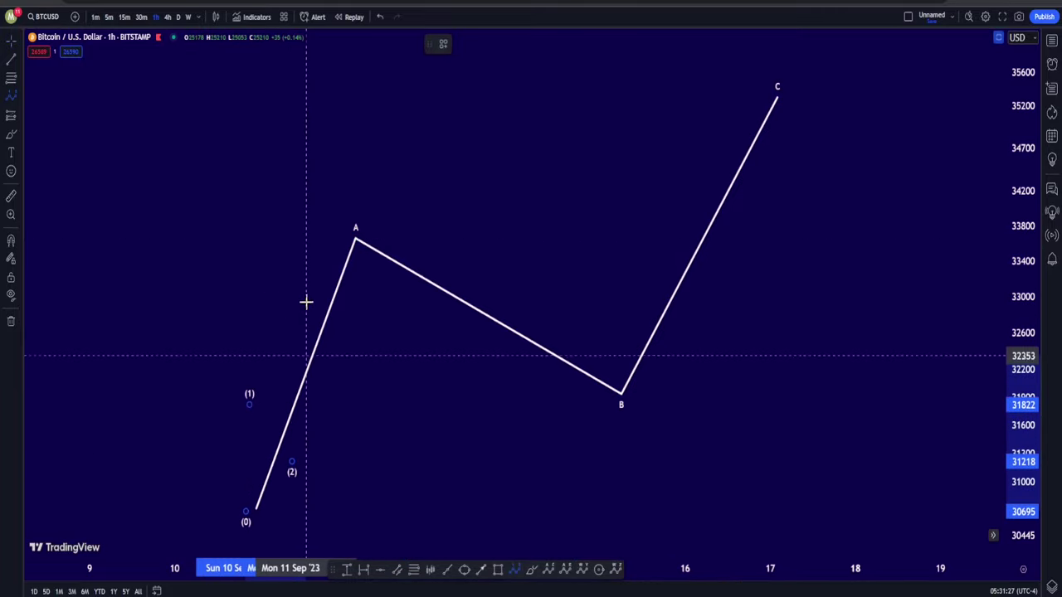
left_click(306, 293)
left_click(346, 344)
left_click(359, 240)
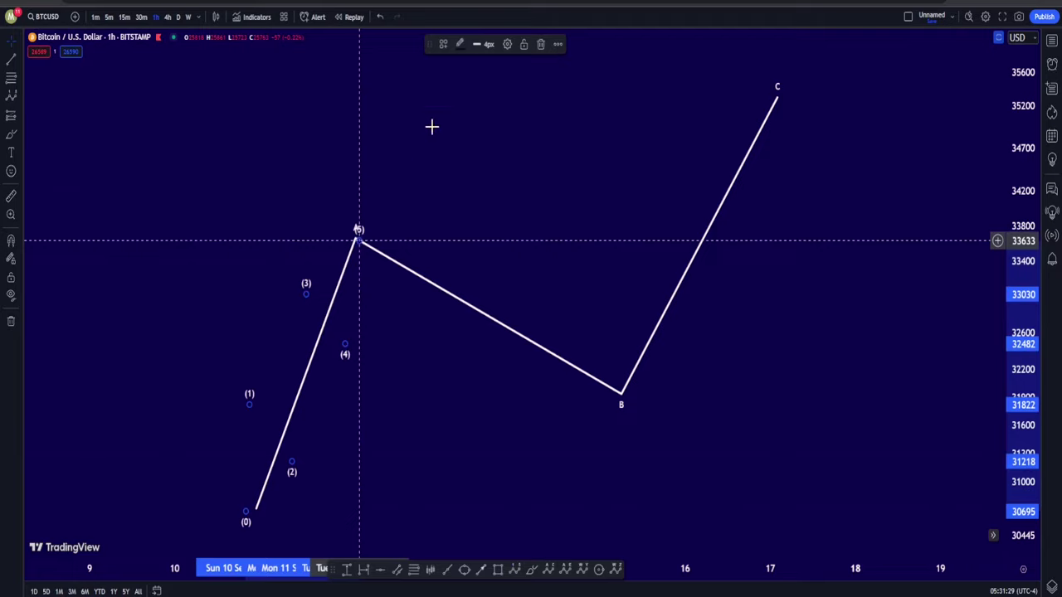
Color the five-wave impulse along wave A yellow
left_click(458, 43)
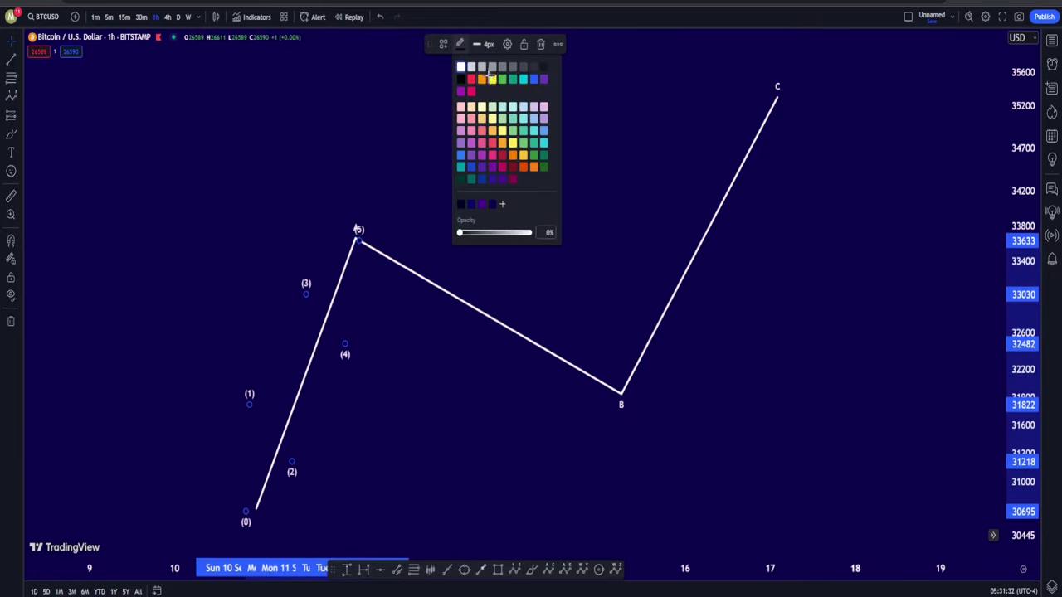
left_click(491, 78)
left_click(460, 43)
left_click(667, 190)
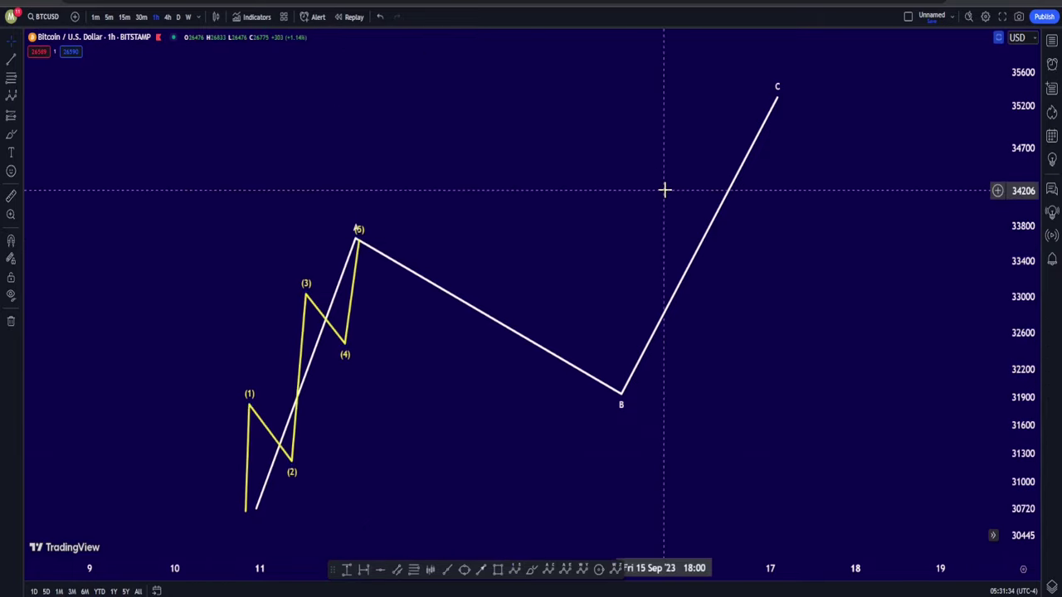
Draw a white A-B-C correction along the schematic's wave B, from about 33,630 through 32,450 and 33,290 to 32,010
left_click(359, 239)
left_click(444, 345)
left_click(528, 271)
left_click(611, 390)
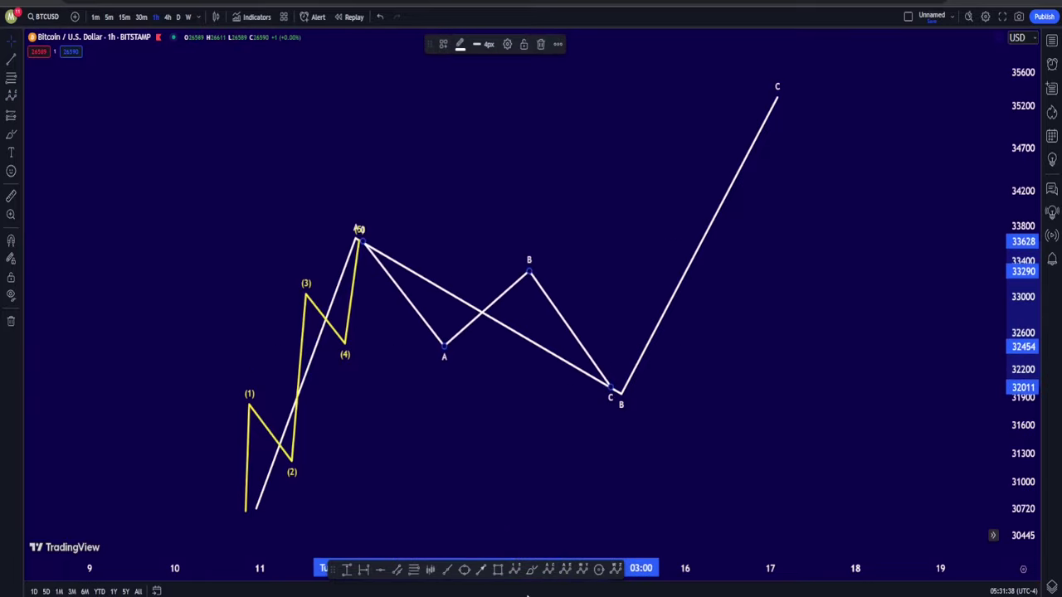
Draw a yellow five-wave impulse along the schematic's wave C, from about 31,900 through 33,010, 32,480, 34,530 and 34,020 to 35,215
left_click(515, 569)
left_click(628, 390)
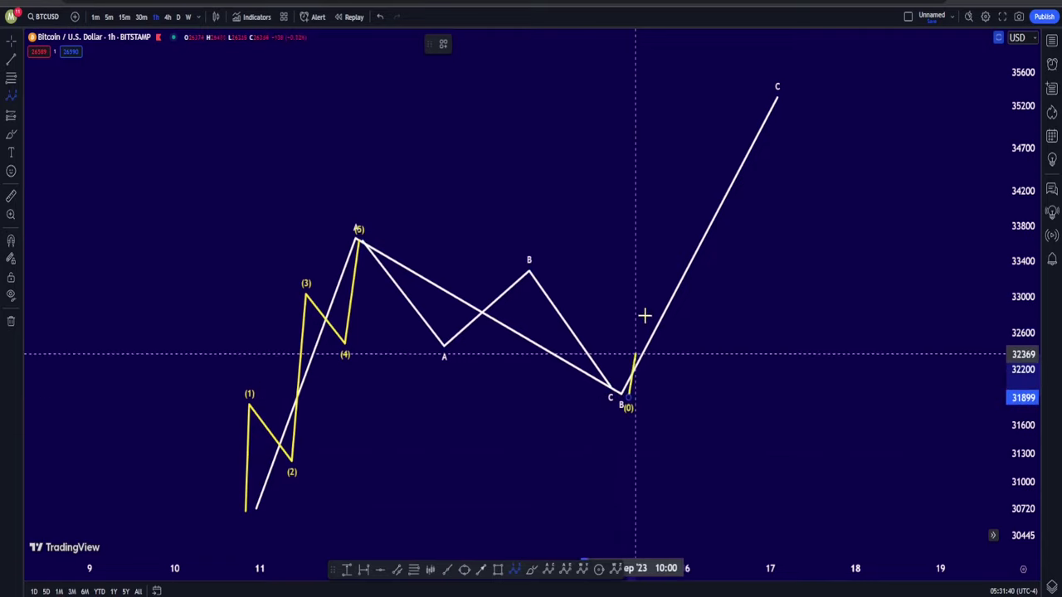
left_click(646, 297)
left_click(697, 342)
left_click(727, 164)
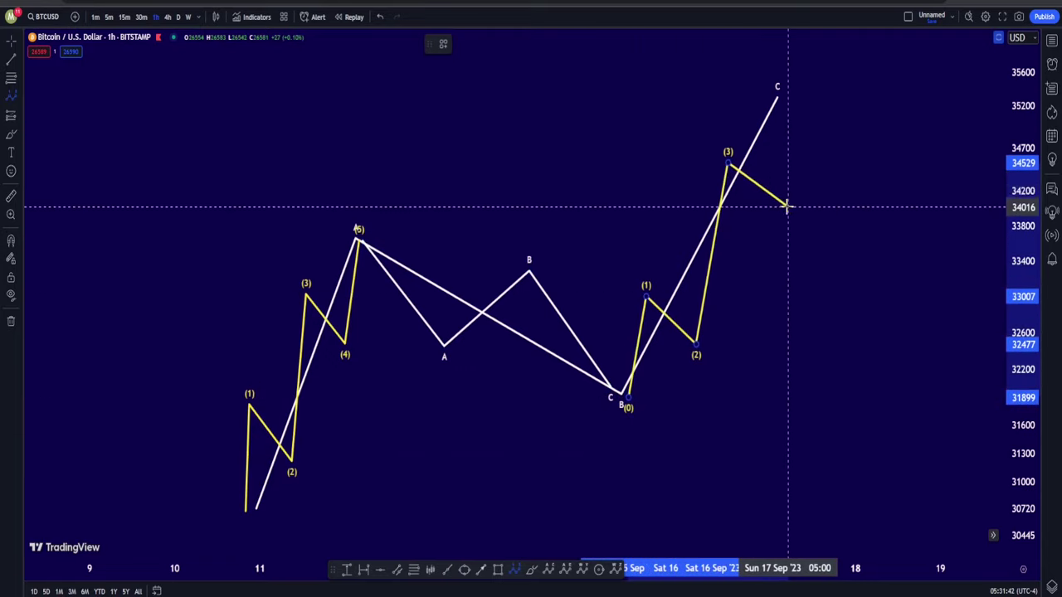
left_click(789, 206)
left_click(789, 103)
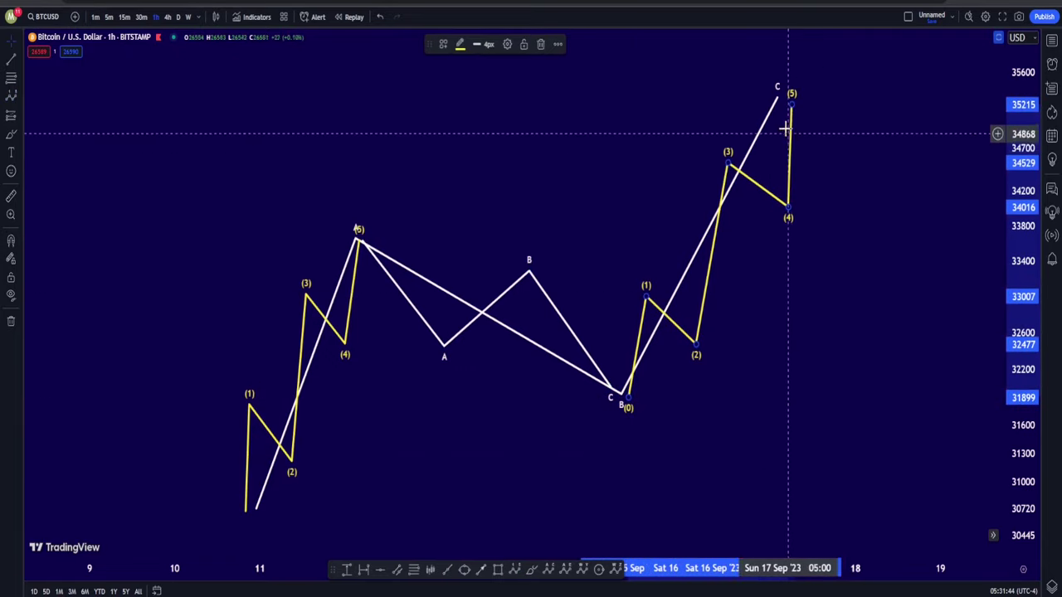
Delete all schematic wave drawings, including the white A-B-Cs and the yellow five-wave impulses
right_click(798, 84)
left_click(792, 91)
key("Delete")
left_click(779, 87)
key("Delete")
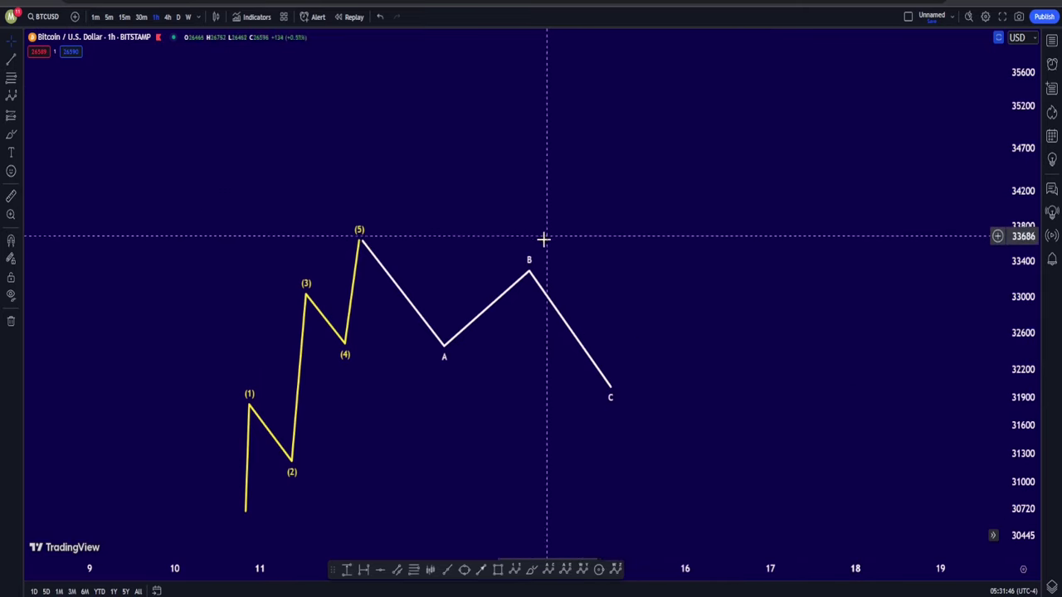
left_click(529, 260)
key("ctrl+z")
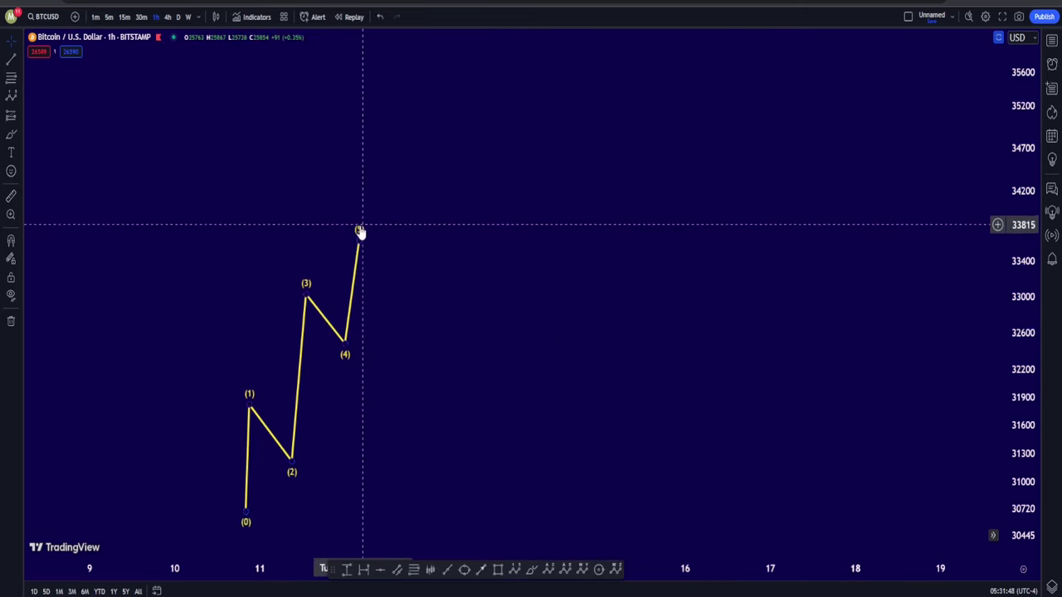
left_click(360, 231)
key("Delete")
Draw a yellow five-wave impulse along the chart's white wave A, from about 24,940 through 26,570, 25,700, 26,990 and 26,190 to 26,920
double_click(1031, 217)
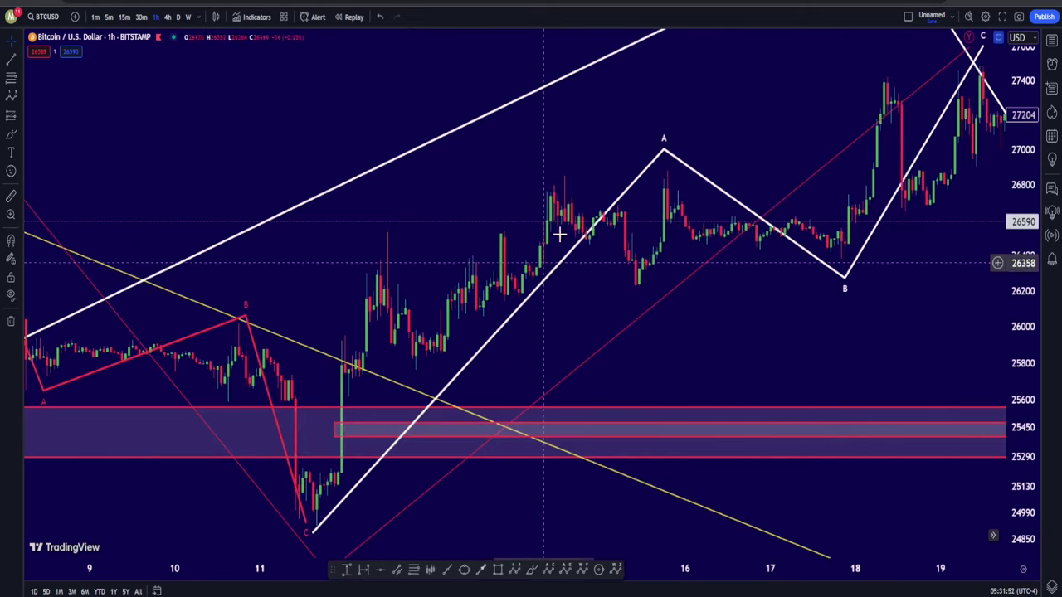
left_click_drag(749, 119, 796, 110)
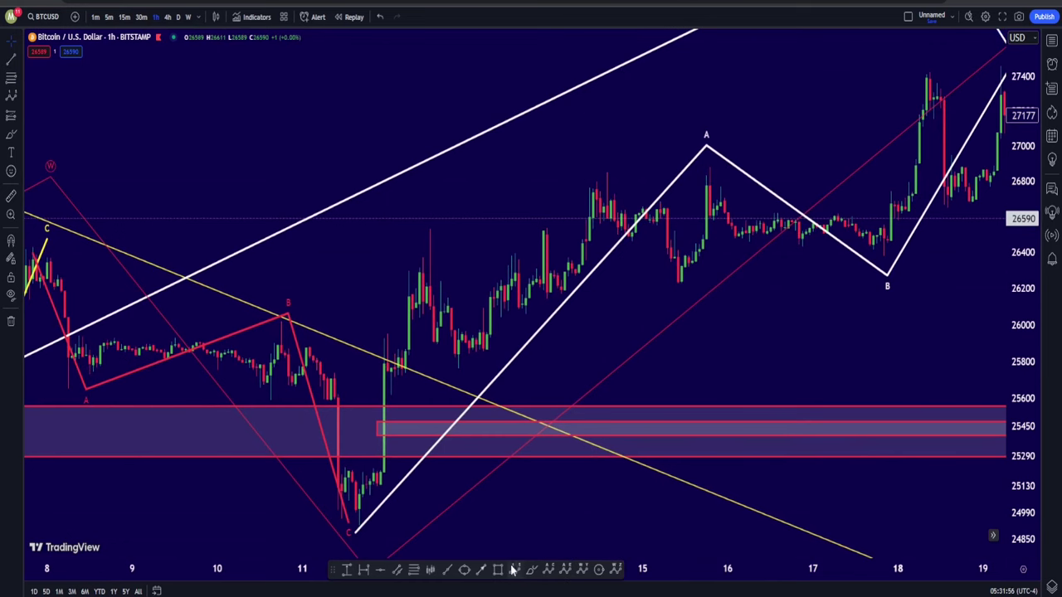
left_click(347, 523)
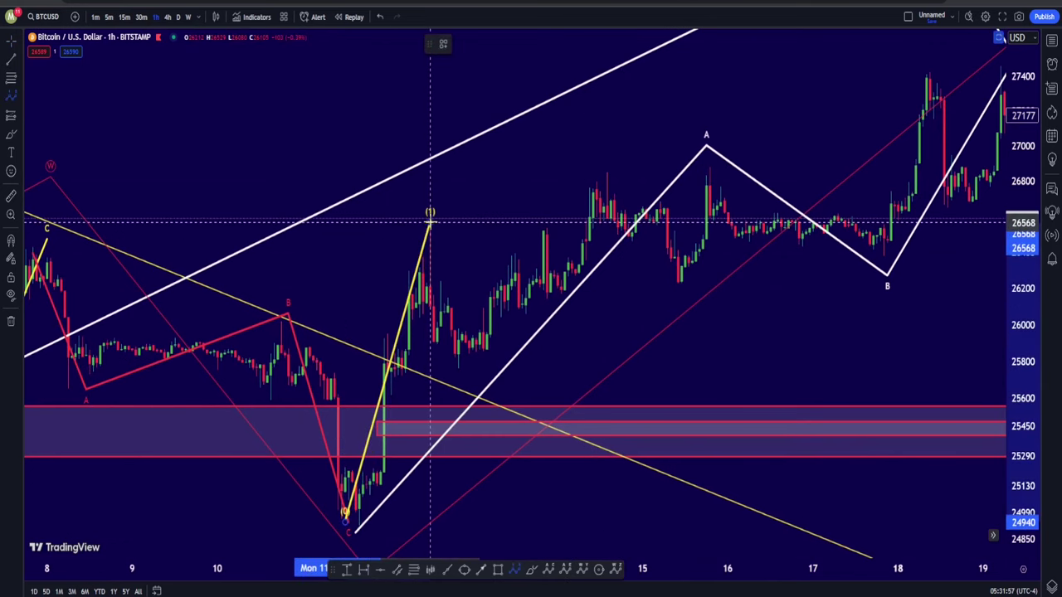
left_click(430, 224)
left_click(480, 380)
left_click(611, 149)
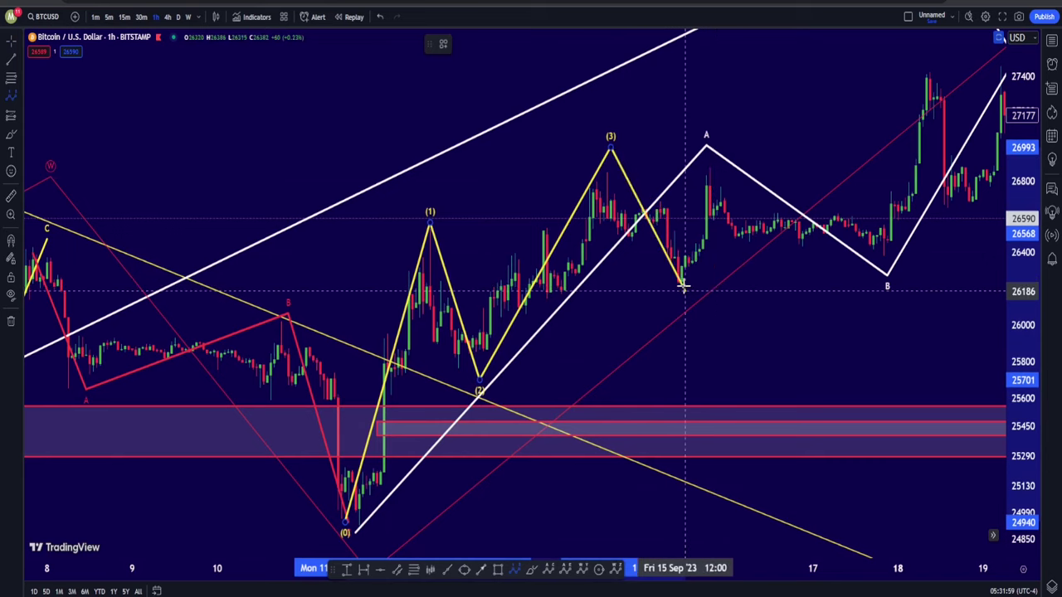
left_click(682, 290)
left_click(704, 161)
Draw a white A-B-C correction inside wave B, from about 26,910 through 26,414 and 26,668 to 26,347
left_click_drag(855, 88, 687, 156)
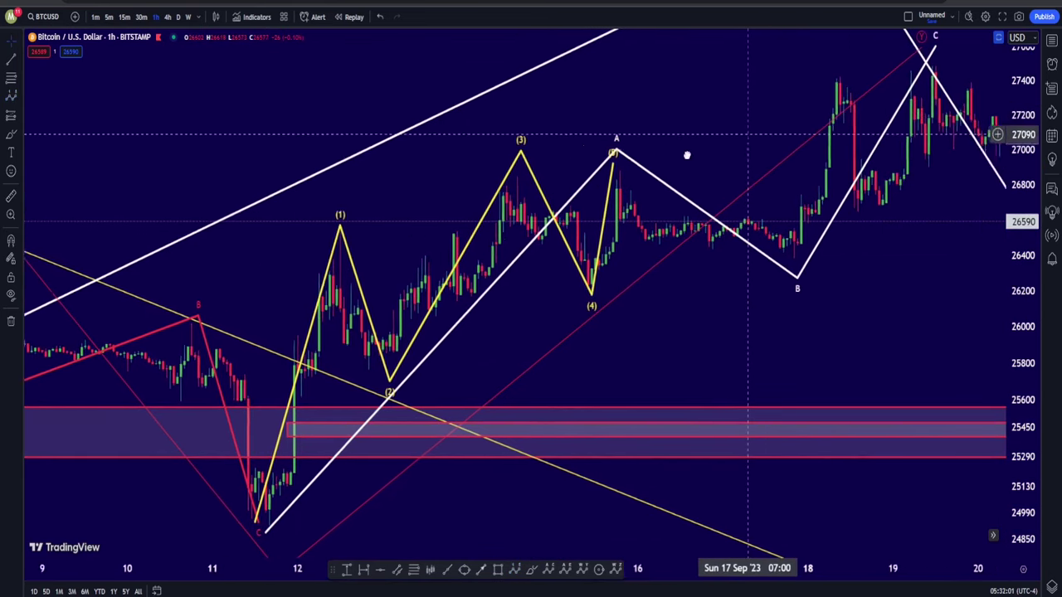
scroll(563, 251, "up", 1)
scroll(548, 290, "up", 3)
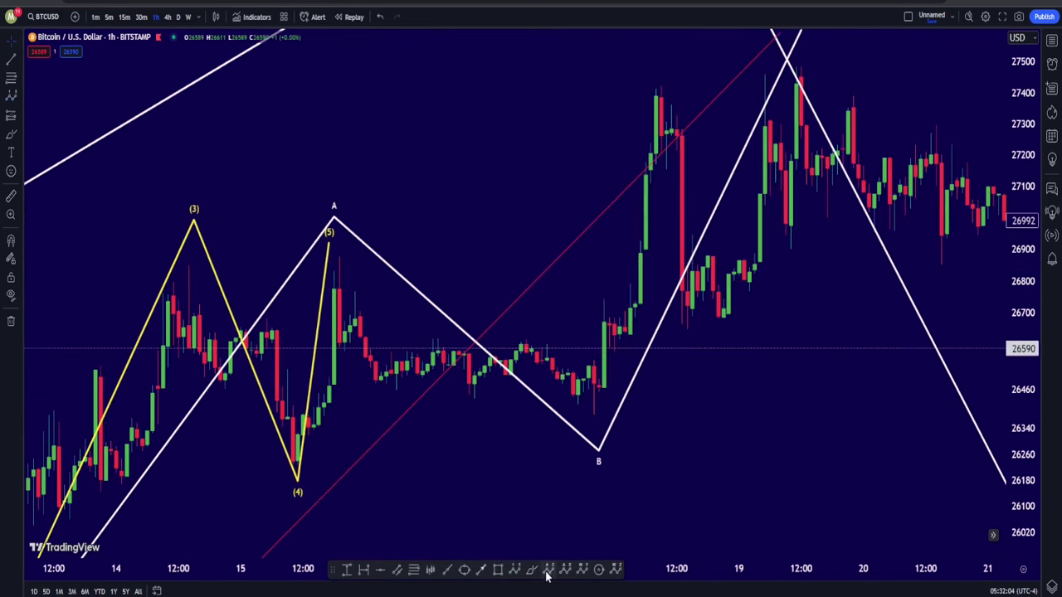
left_click(339, 246)
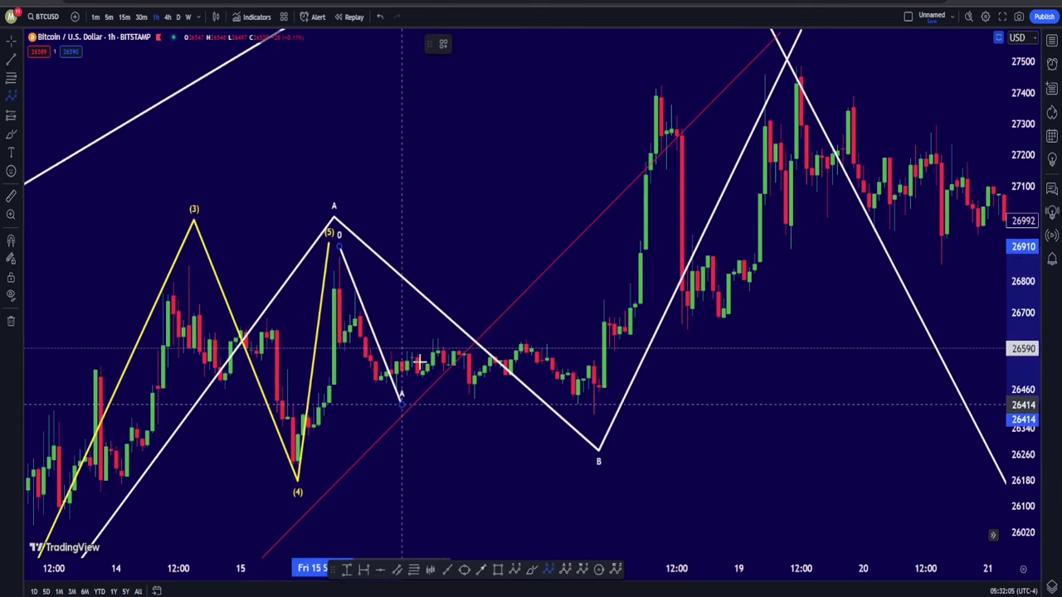
left_click(402, 405)
left_click(531, 324)
left_click(598, 427)
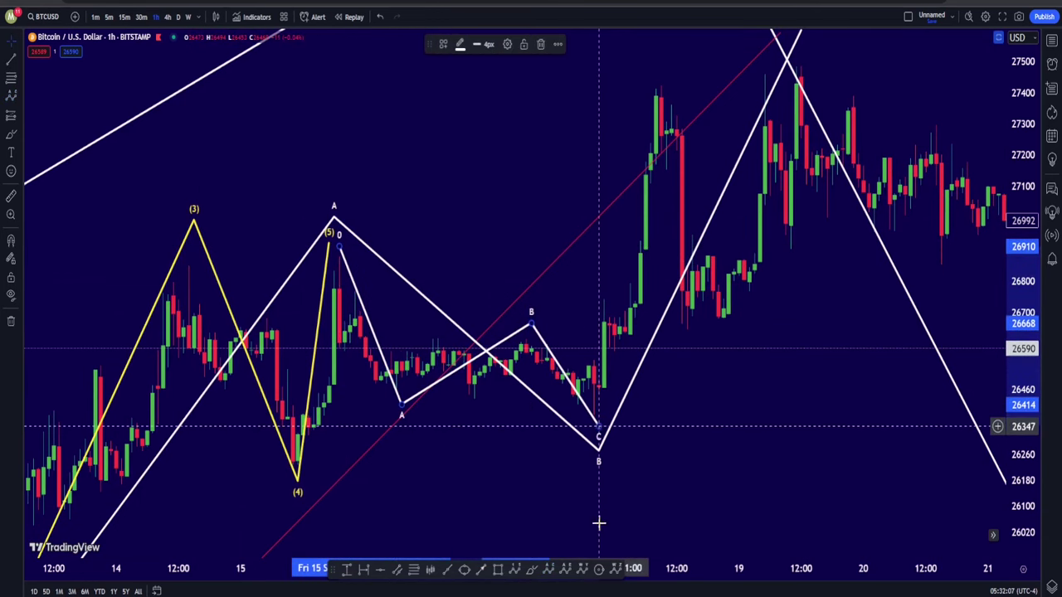
Draw a yellow five-wave impulse along white wave C, from about 26,400 through 27,435, 26,576, 27,492 and 26,872 to 27,520
left_click_drag(1038, 282, 1037, 331)
left_click(514, 569)
left_click(599, 387)
left_click(660, 148)
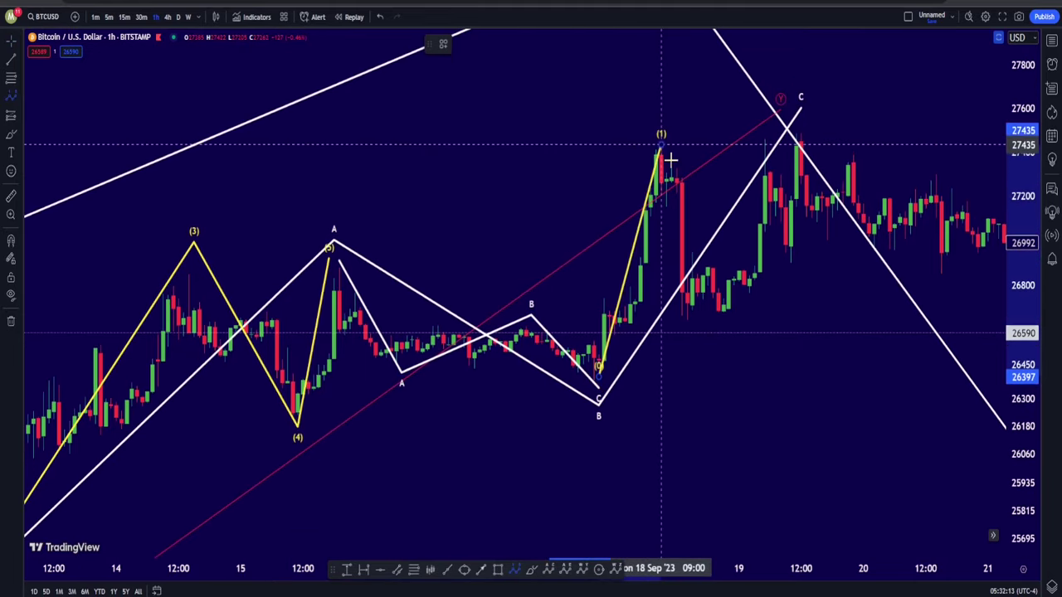
left_click(722, 336)
left_click(764, 129)
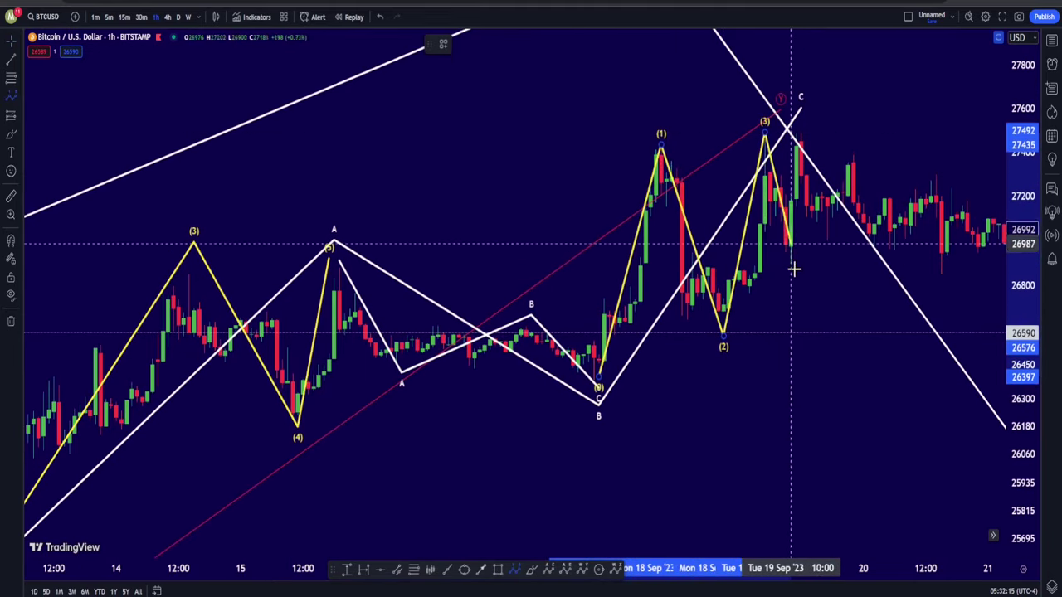
left_click(796, 268)
left_click(801, 116)
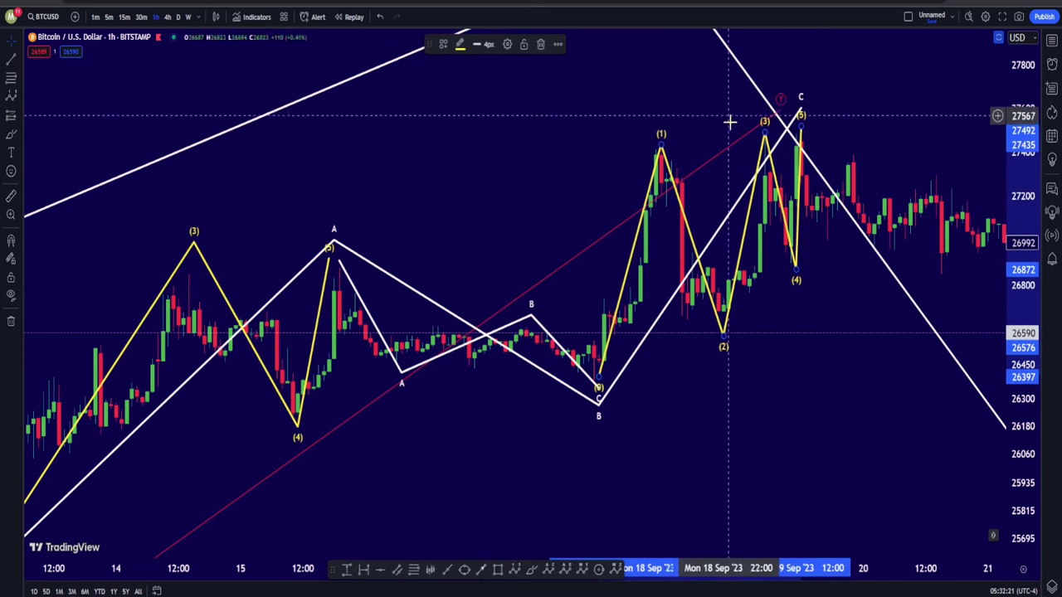
Delete the yellow impulses along waves A and C and the small white A-B-C inside wave B
scroll(730, 119, "down", 3)
right_click(750, 160)
left_click_drag(671, 168, 646, 149)
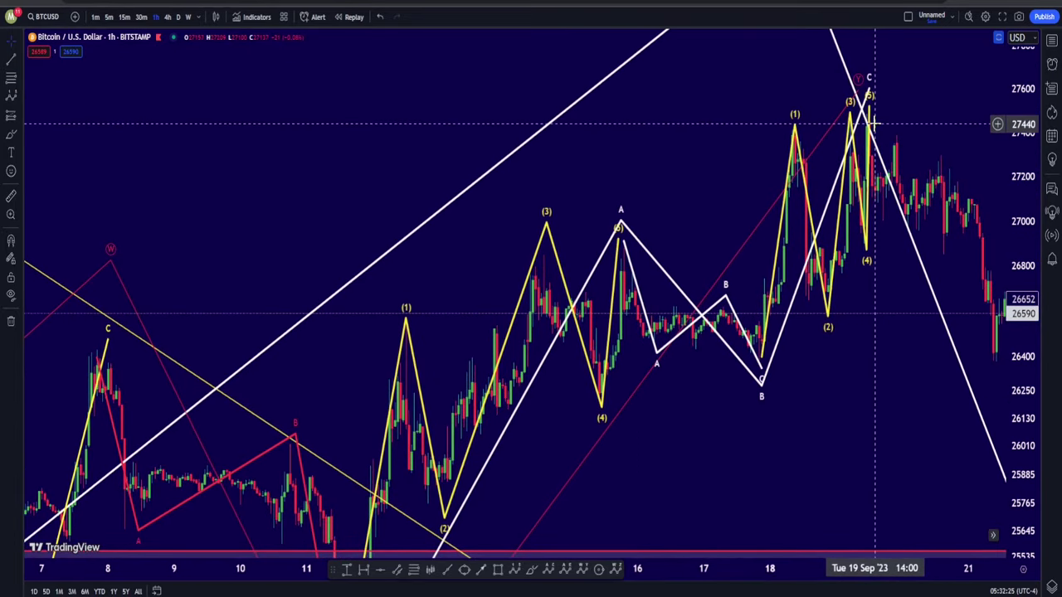
left_click(794, 120)
key("Delete")
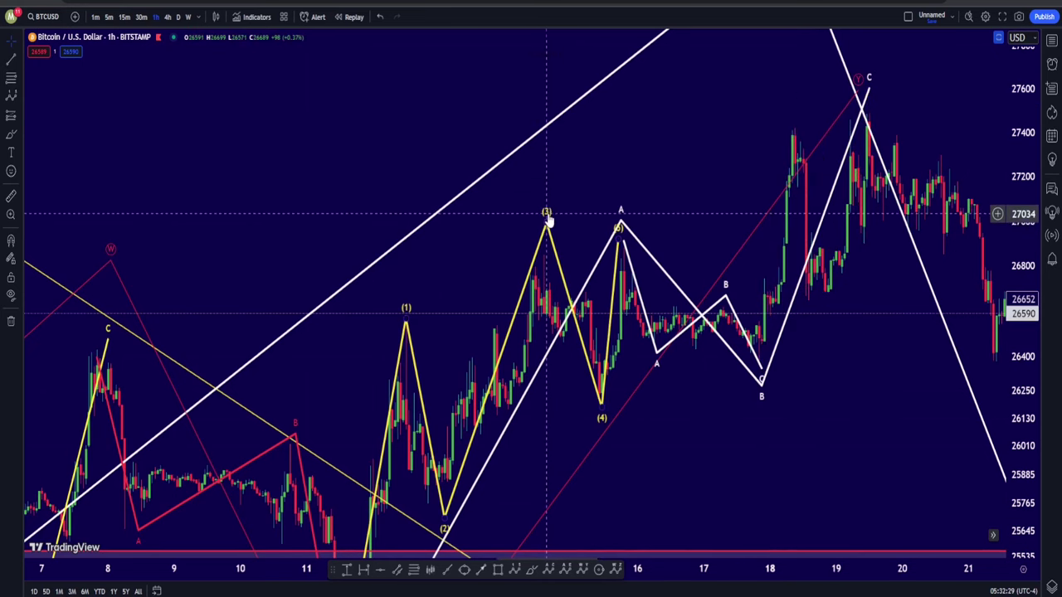
scroll(547, 217, "down", 5)
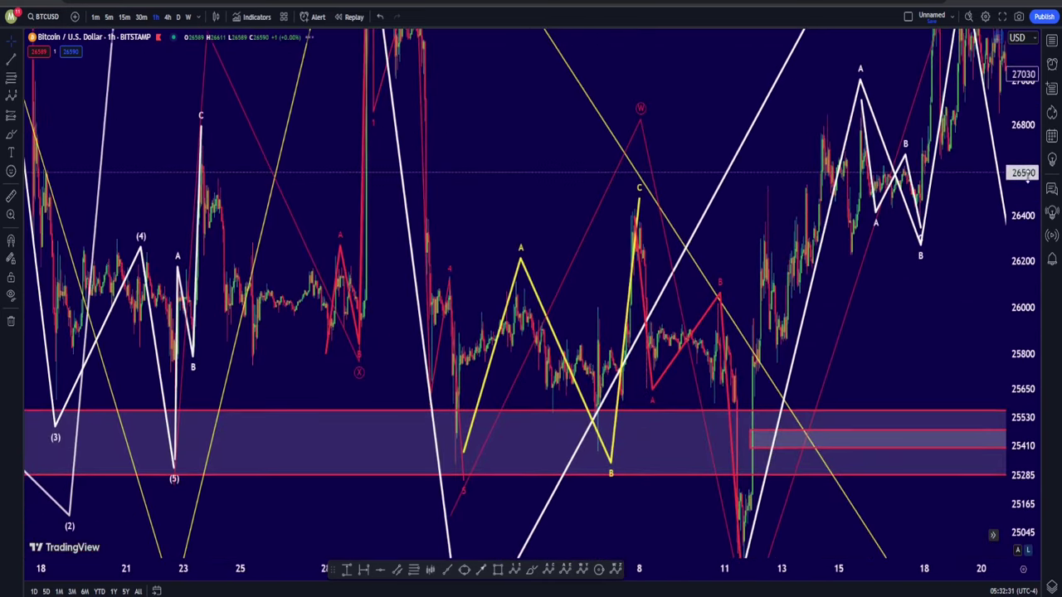
double_click(1026, 184)
Circle the white wave B low near 26,400 with a freehand brush stroke, and delete the circle
left_click_drag(856, 196, 798, 213)
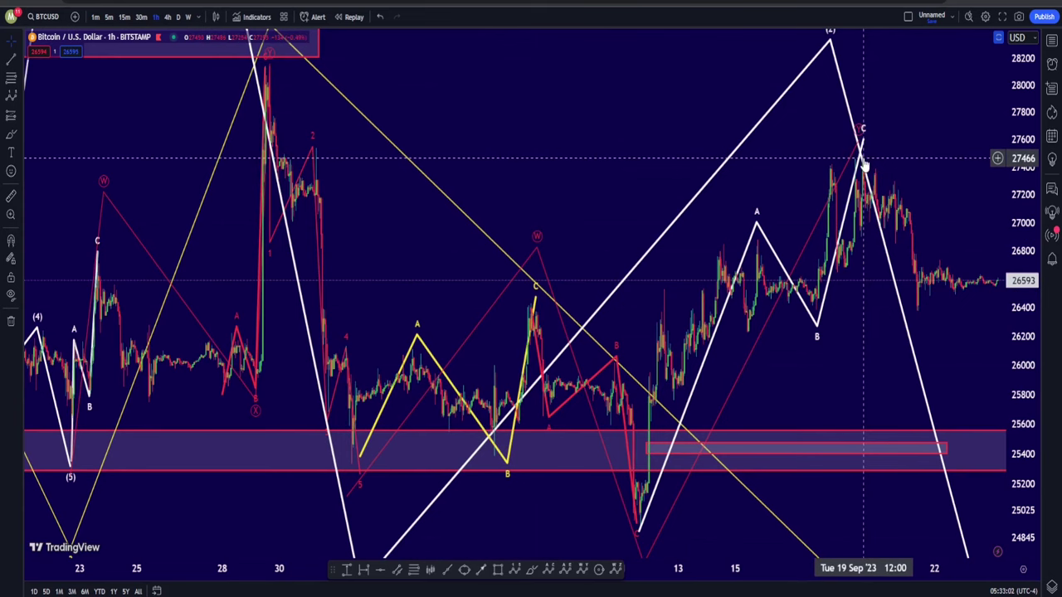
scroll(867, 160, "up", 5)
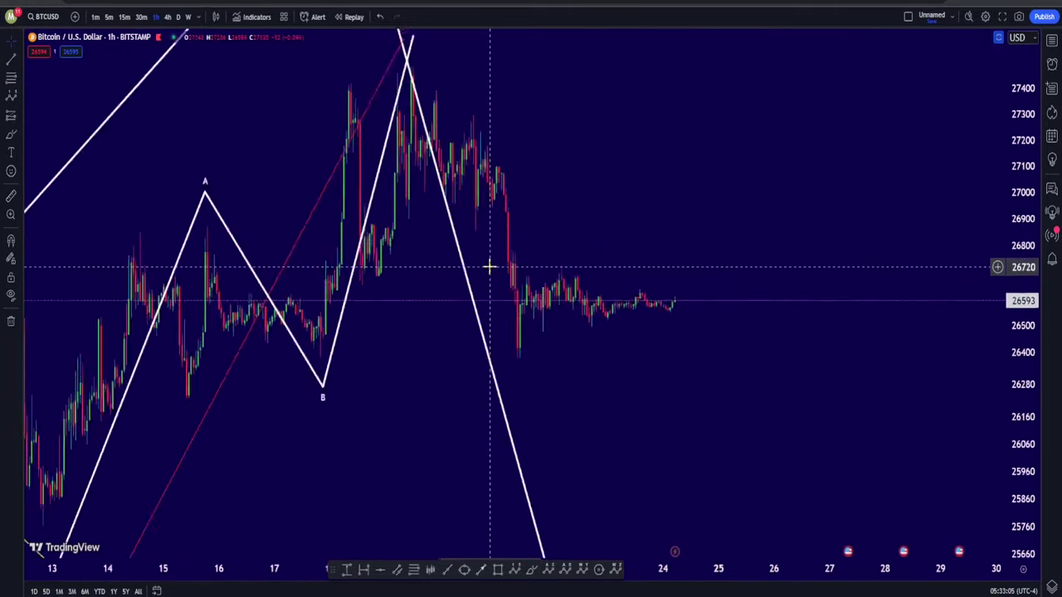
left_click_drag(627, 227, 719, 227)
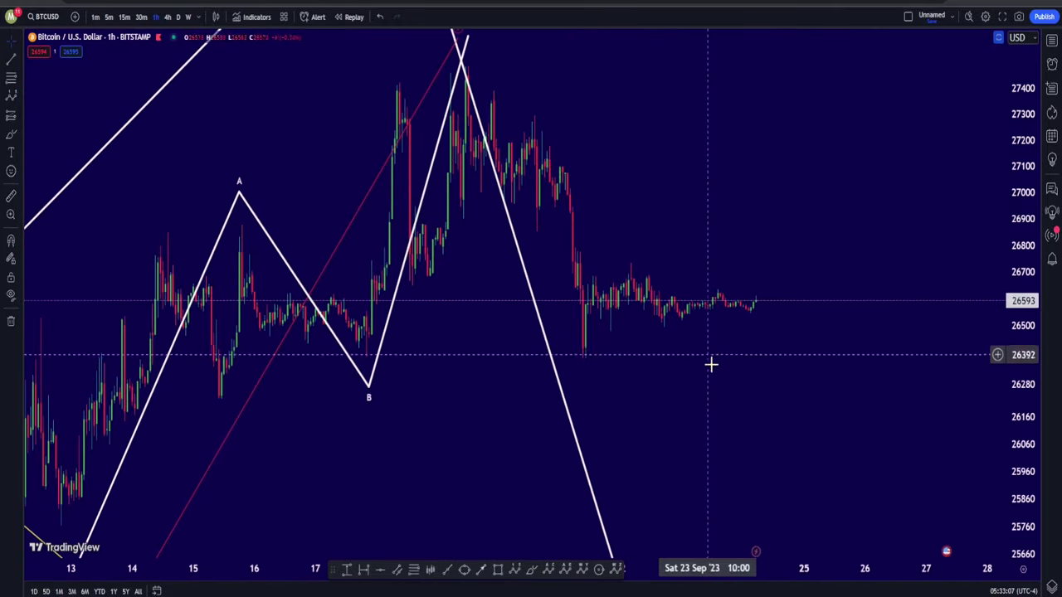
left_click_drag(600, 173, 671, 310)
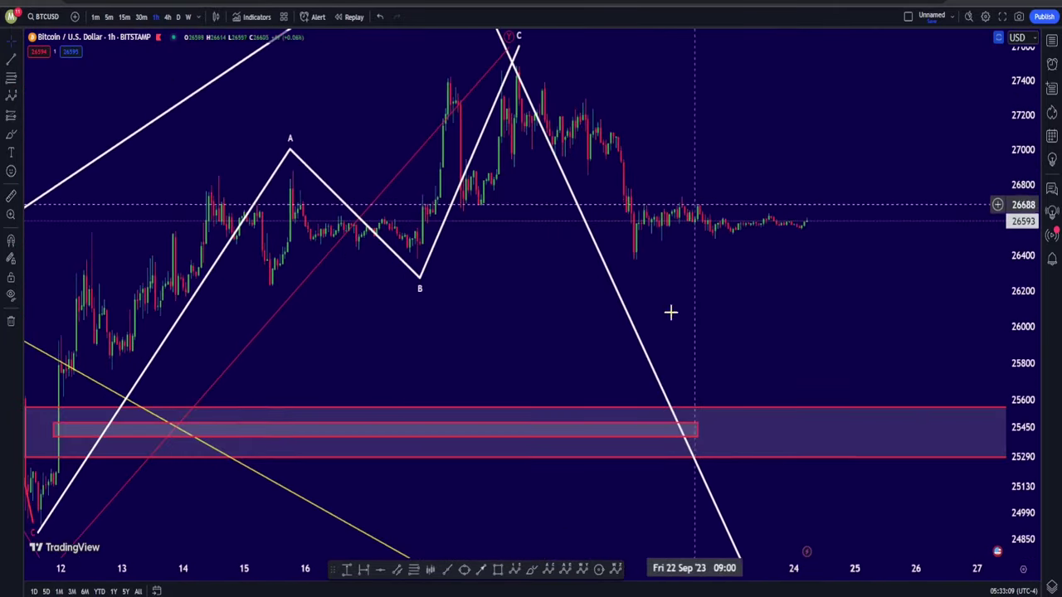
left_click_drag(407, 243, 396, 257)
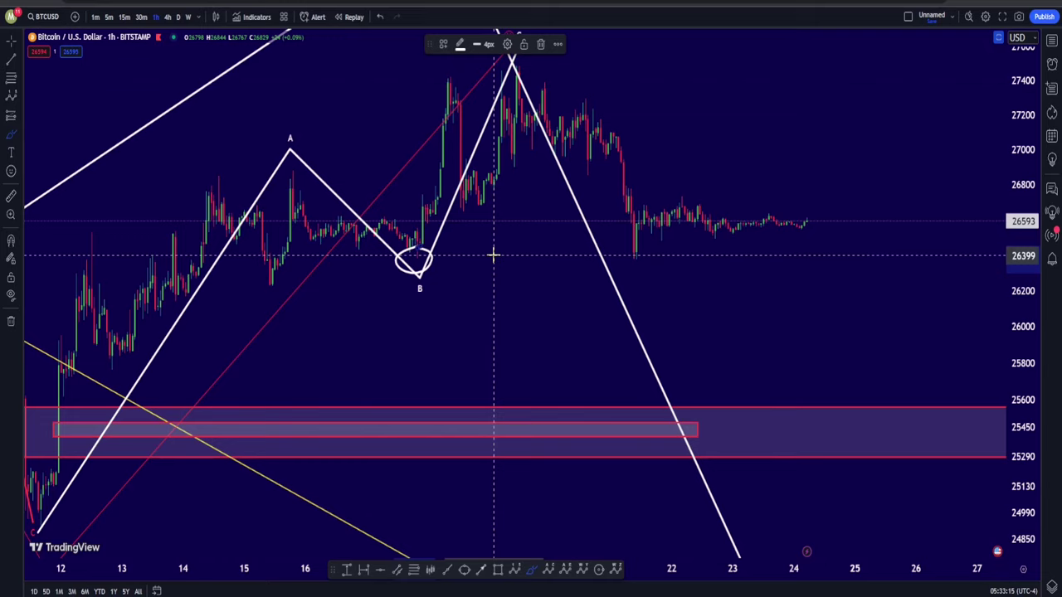
key("Delete")
Sketch four freehand brush strokes around the September A-B-C rise, and undo all of them
scroll(537, 240, "down", 5)
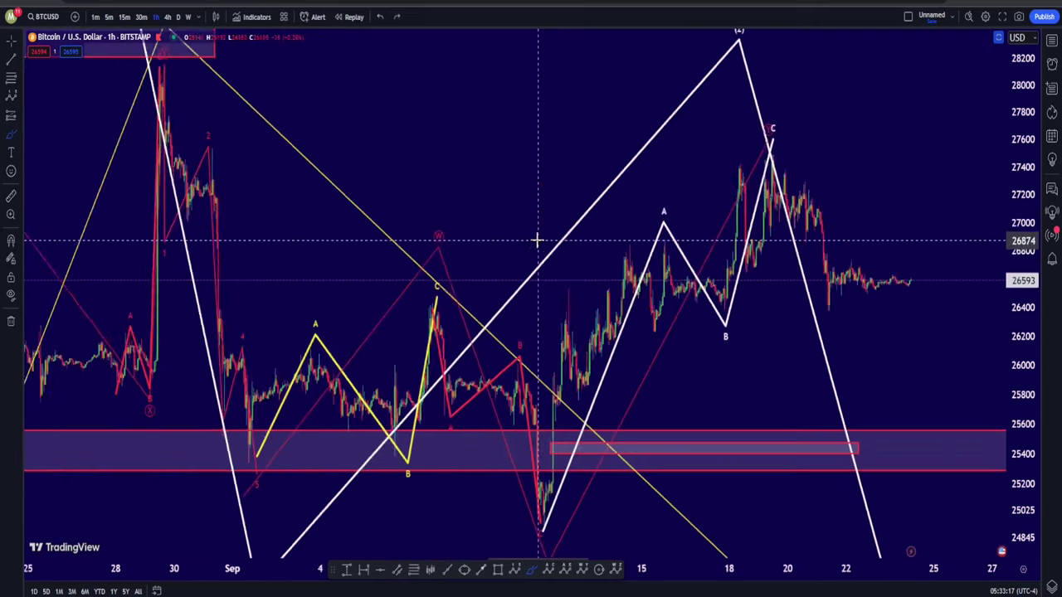
scroll(537, 241, "down", 1)
left_click_drag(816, 141, 794, 149)
left_click_drag(763, 160, 741, 166)
left_click_drag(641, 213, 607, 237)
mouse_move(498, 409)
left_mouse_down()
mouse_move(671, 515)
mouse_move(719, 141)
mouse_move(564, 238)
left_mouse_up()
key("ctrl+z")
key("ctrl+z")
key("ctrl+z")
key("ctrl+z")
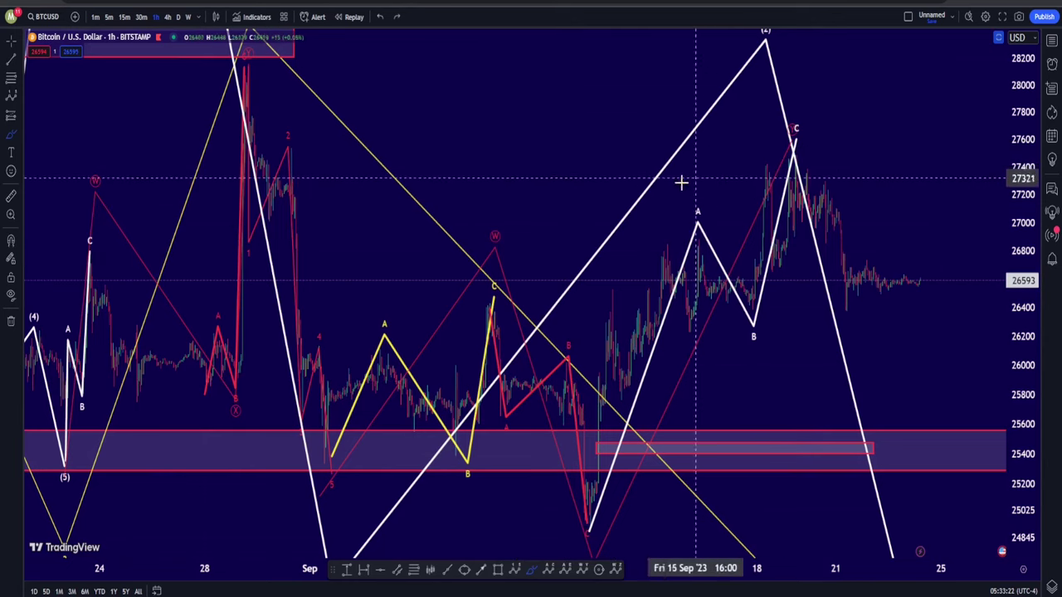
Switch the chart to the 30-minute timeframe
scroll(634, 189, "up", 5)
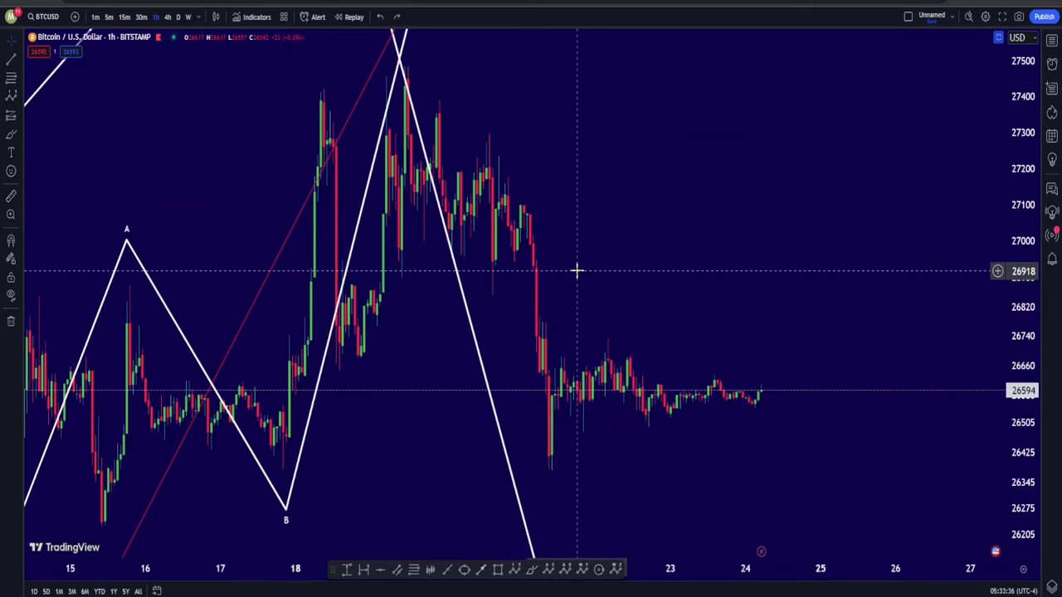
left_click(141, 18)
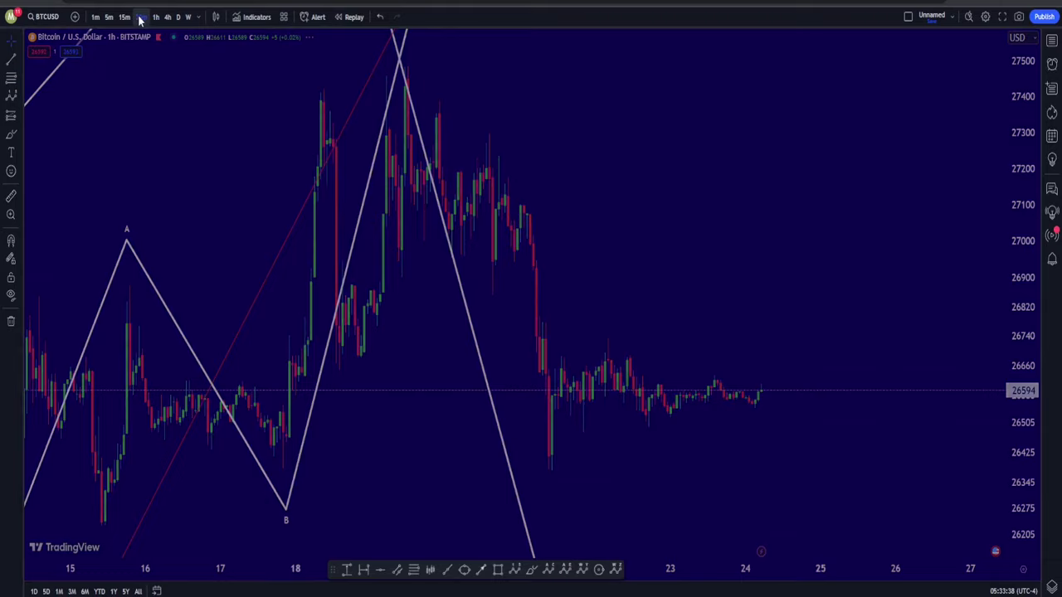
scroll(550, 241, "down", 5)
scroll(602, 201, "up", 5)
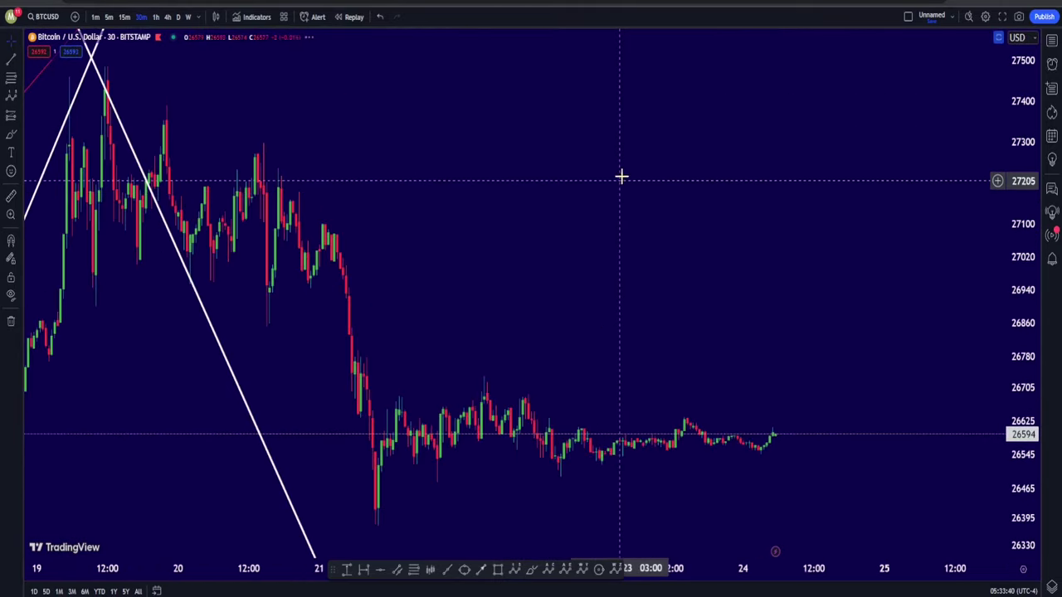
right_click(624, 174)
Draw a yellow downward five-wave impulse from wave C's top at about 27,493 through 26,959, 27,404, 25,665 and 26,080 to 25,610
left_click_drag(378, 121, 603, 155)
left_click_drag(1019, 192, 1015, 350)
scroll(835, 249, "down", 3)
left_click_drag(805, 247, 654, 288)
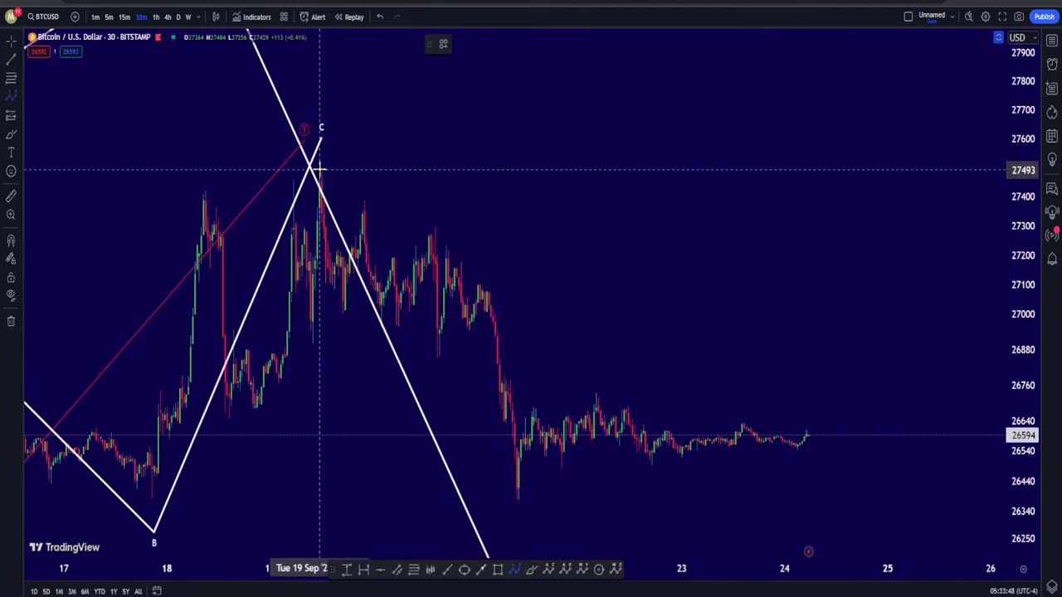
left_click(340, 324)
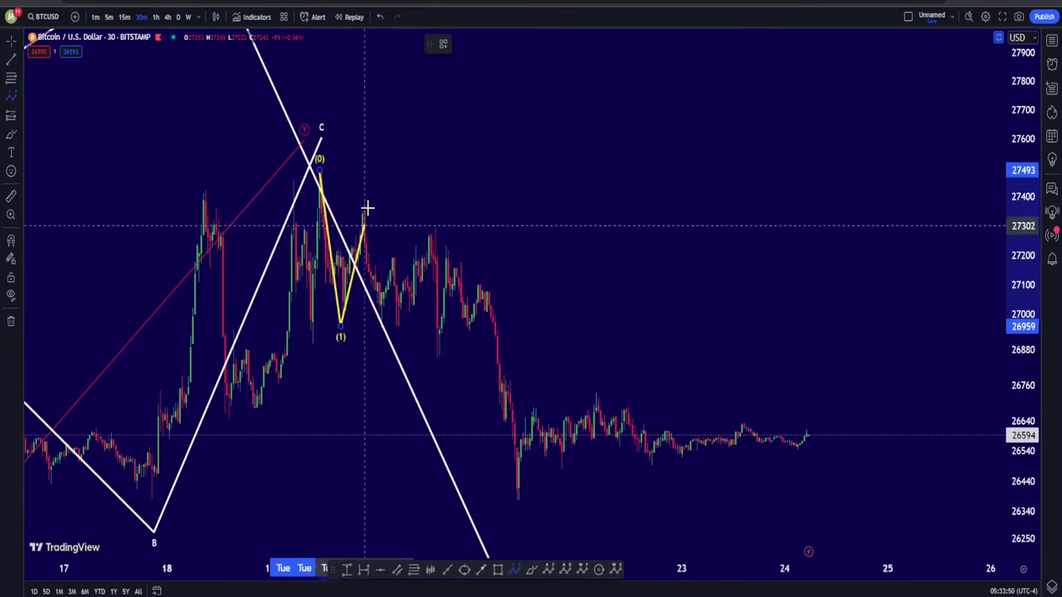
left_click(366, 196)
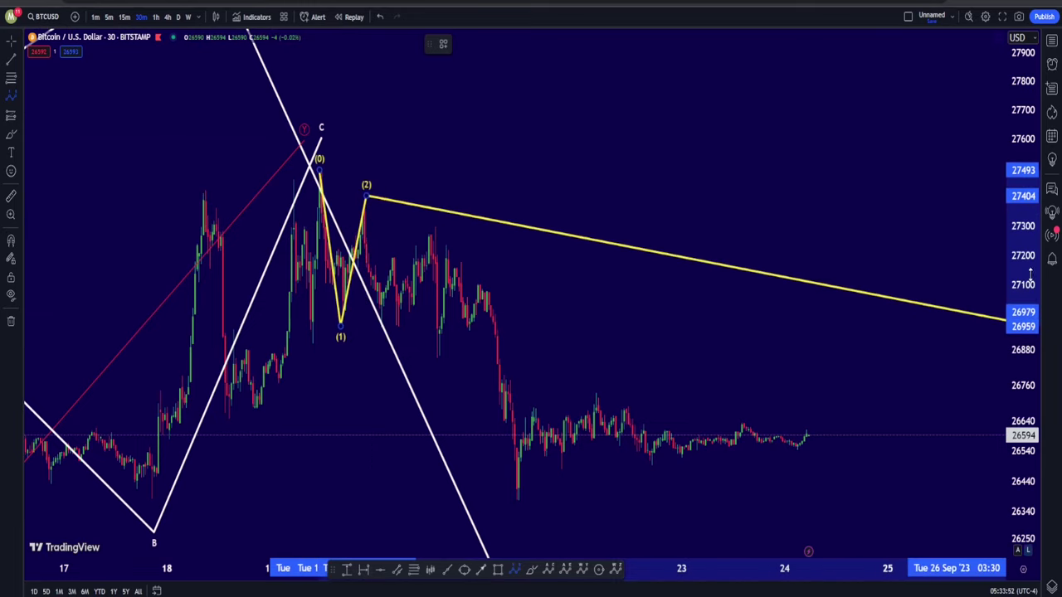
left_click(880, 514)
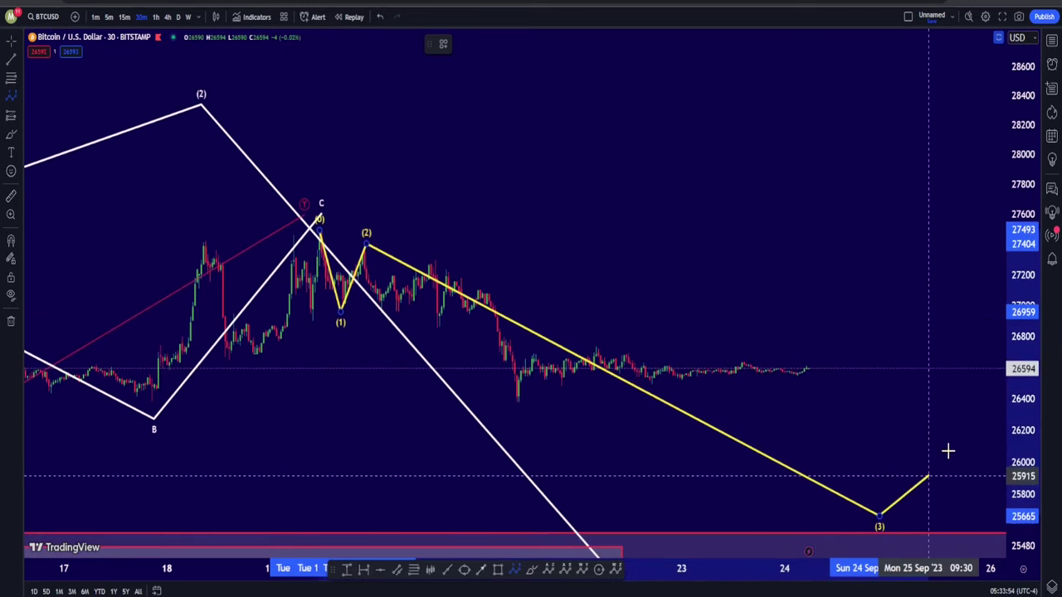
left_click(948, 447)
left_click(992, 526)
left_click(682, 232)
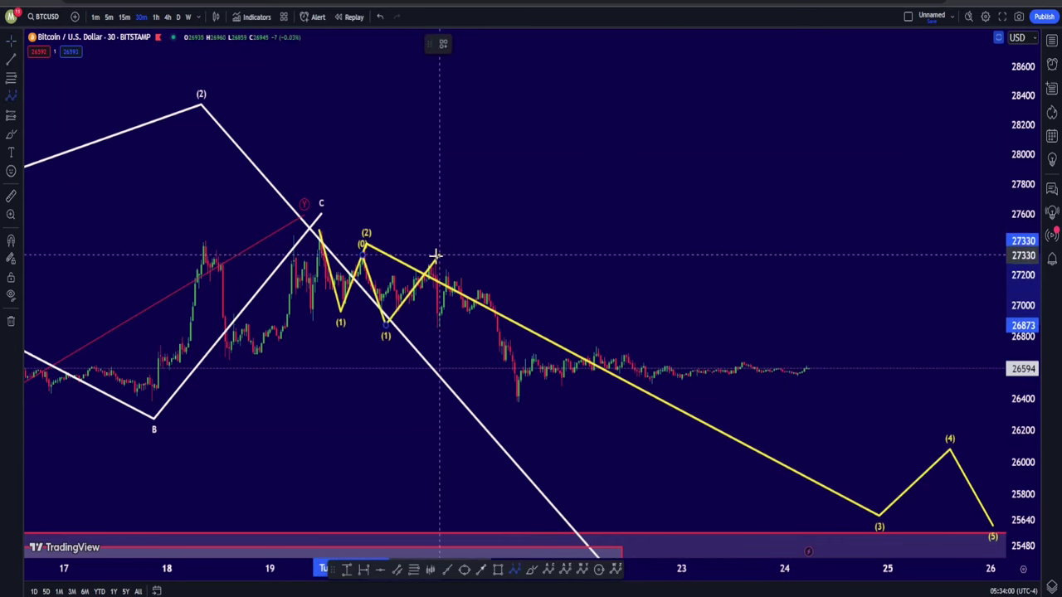
Finish the nested impulse from yellow wave (2) with points at 27,320, 25,723, 26,265 and 25,710, and color it red
left_click(776, 506)
left_click(842, 422)
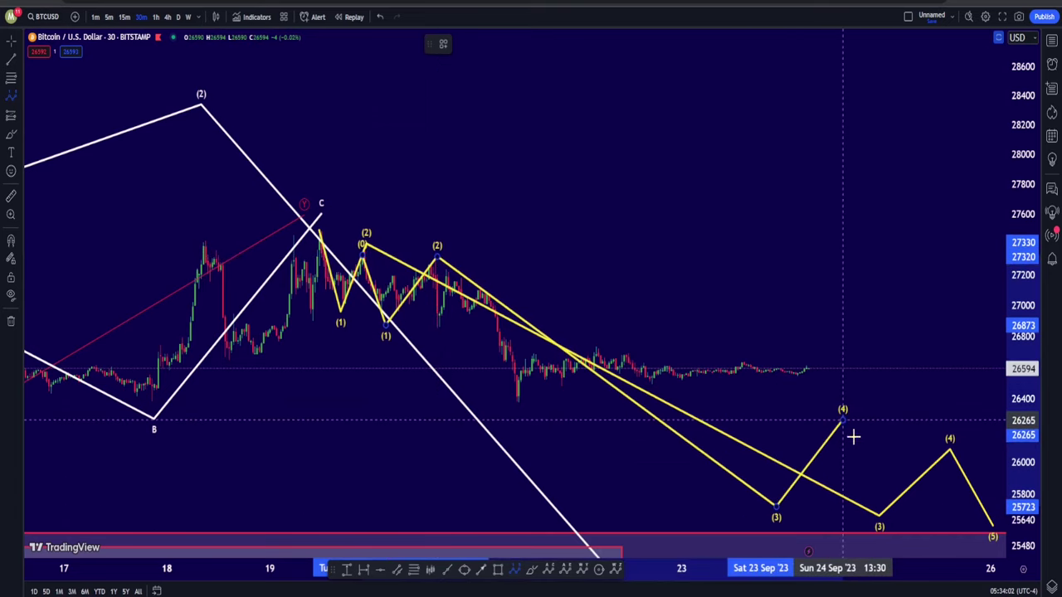
left_click(877, 507)
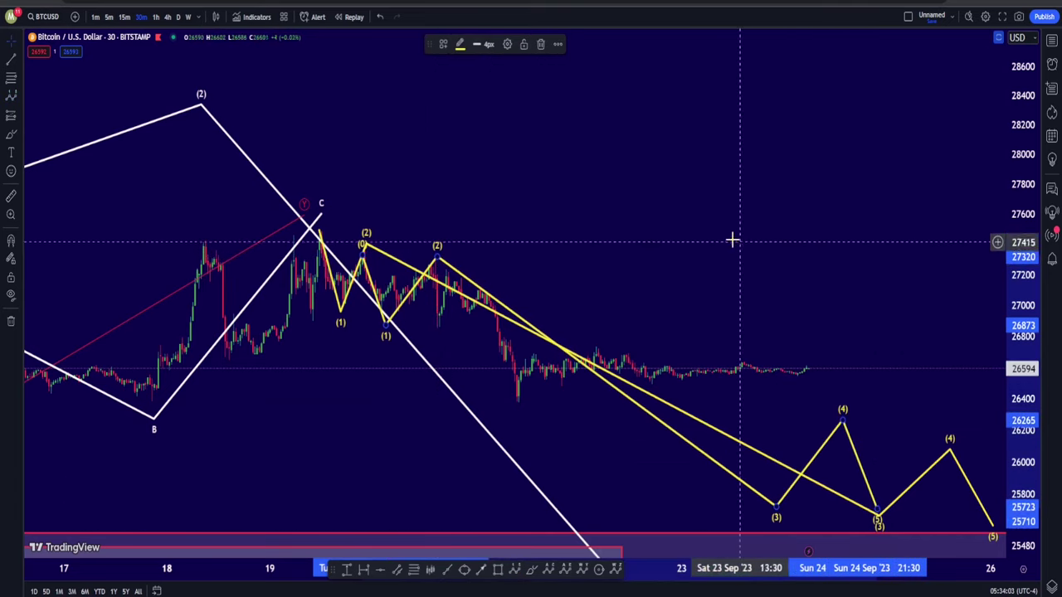
left_click(461, 44)
left_click(467, 78)
left_click(509, 95)
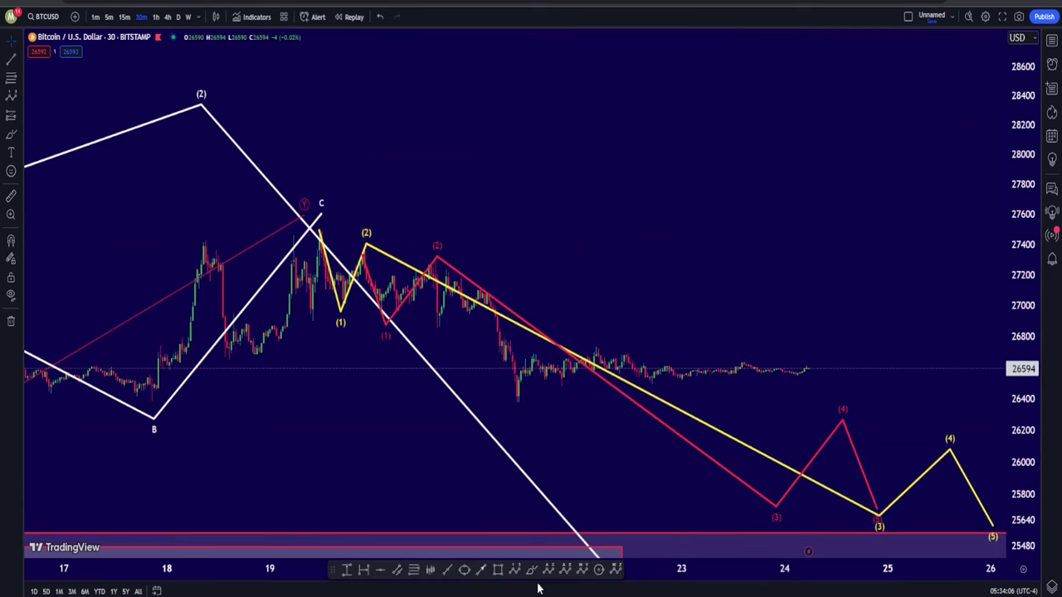
Draw a smaller red five-wave impulse from 27,280 through 26,839, 27,276, 26,324 and 26,793 to 25,825
left_click(435, 263)
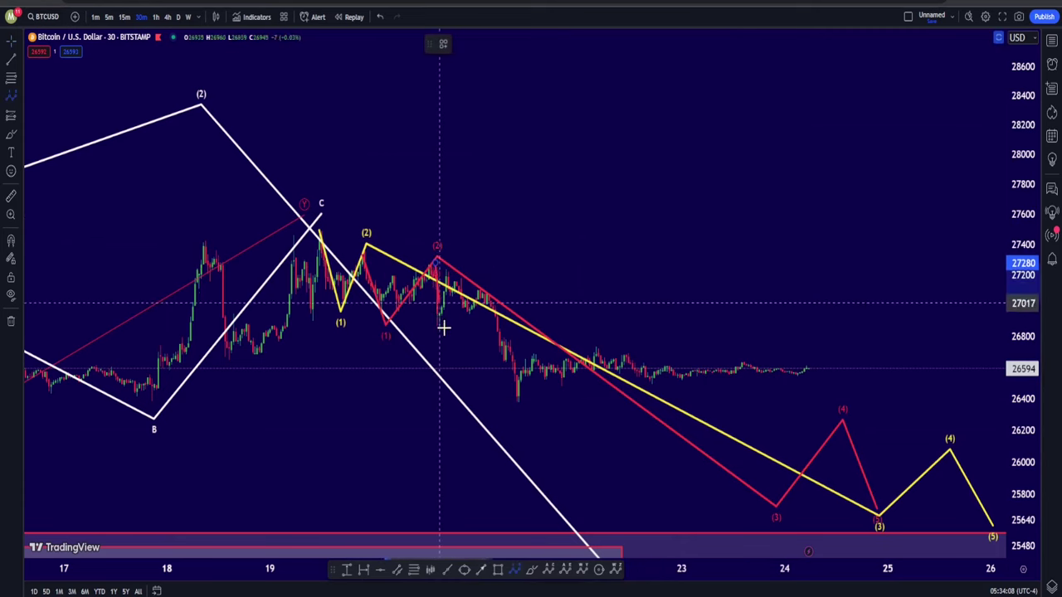
left_click(464, 263)
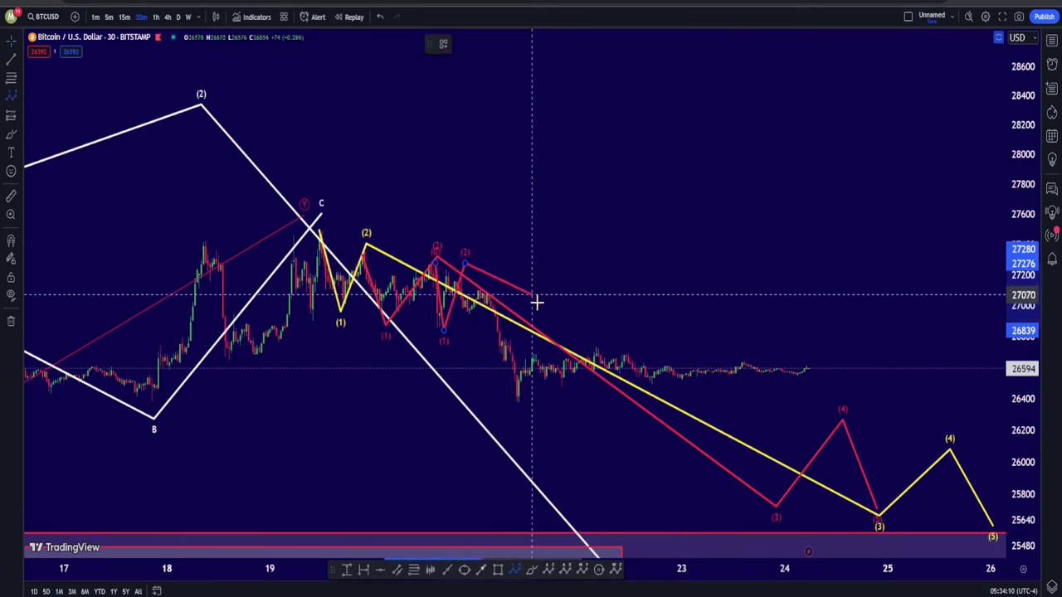
left_click(534, 404)
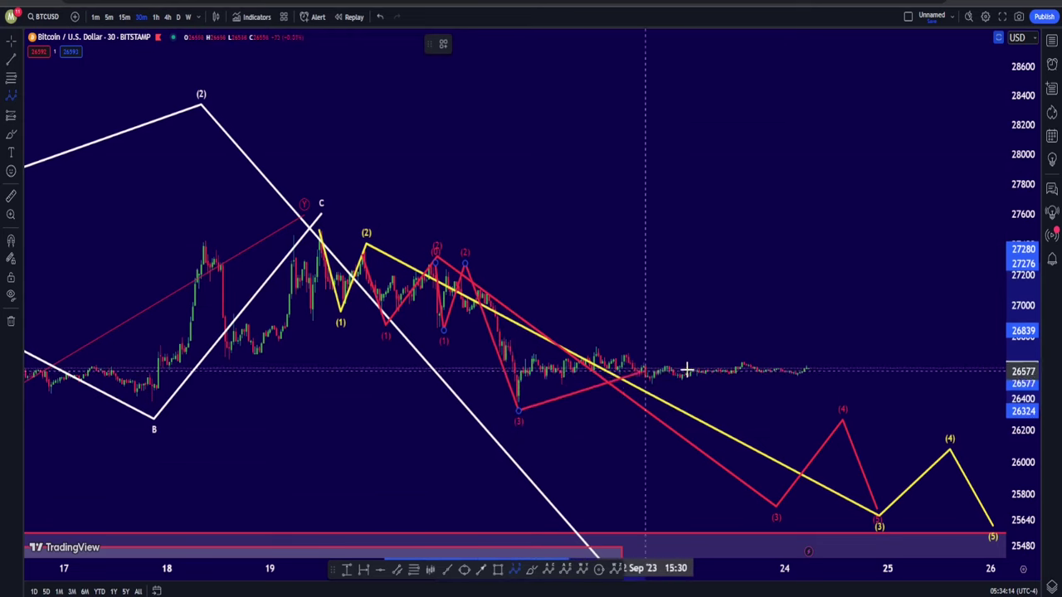
left_click(774, 338)
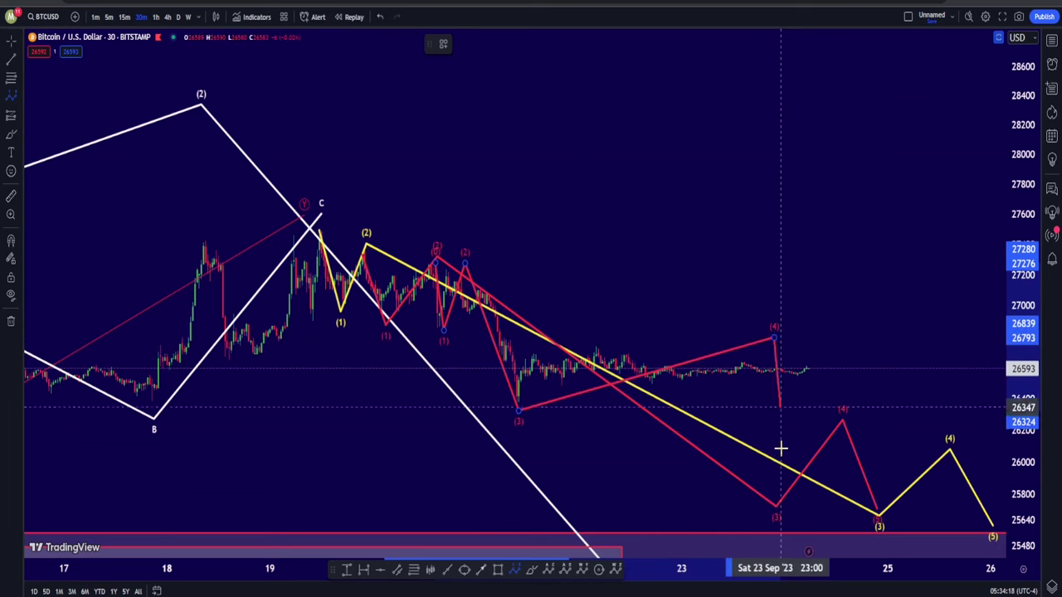
left_click(778, 497)
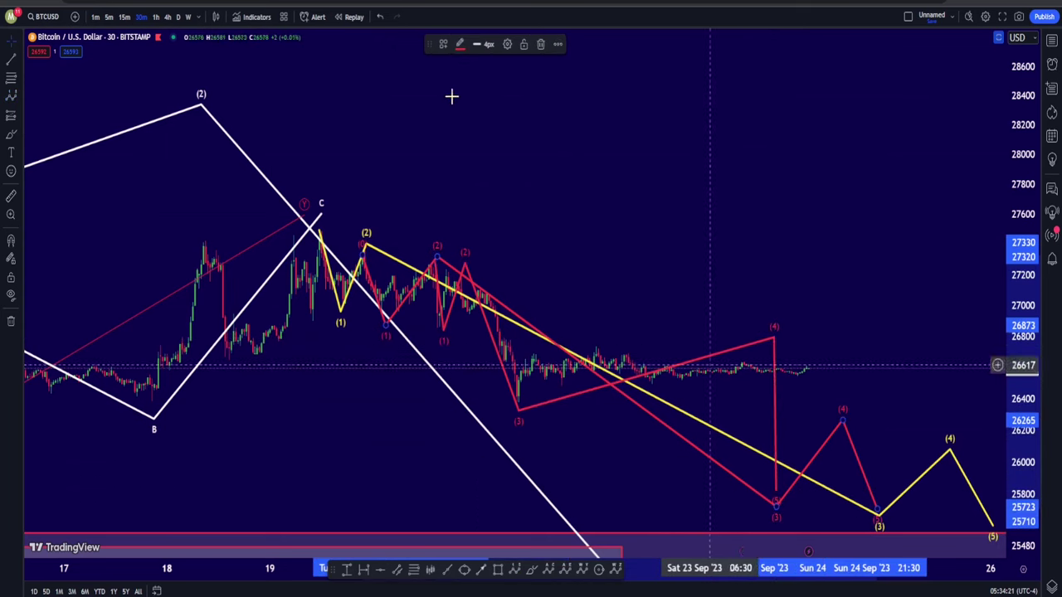
Recolor the larger nested impulse white, and delete both nested impulses inside the yellow count
left_click(461, 44)
left_click(462, 67)
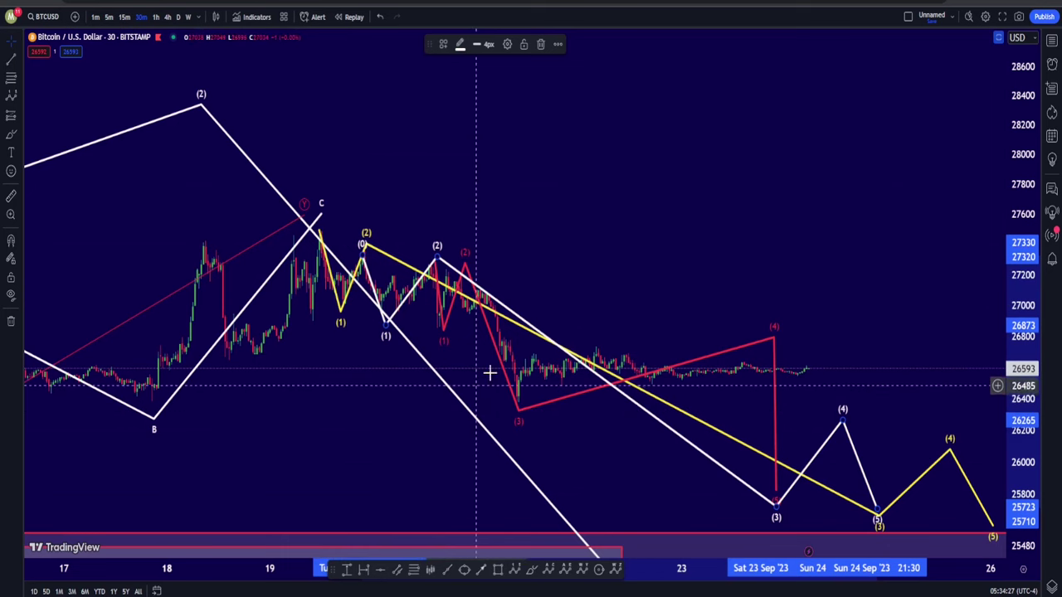
left_click(779, 336)
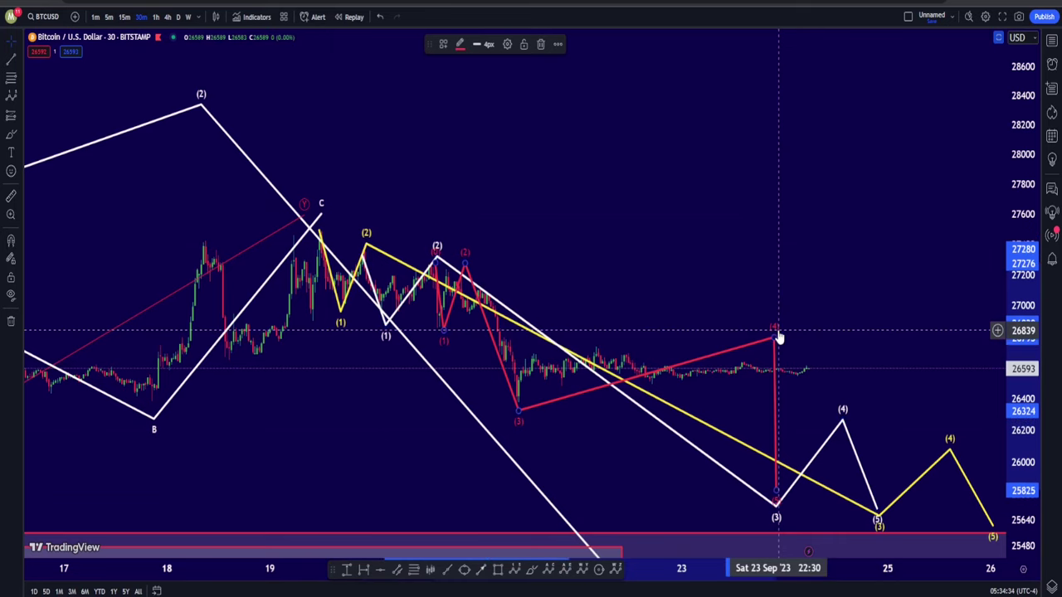
key("Delete")
left_click(811, 459)
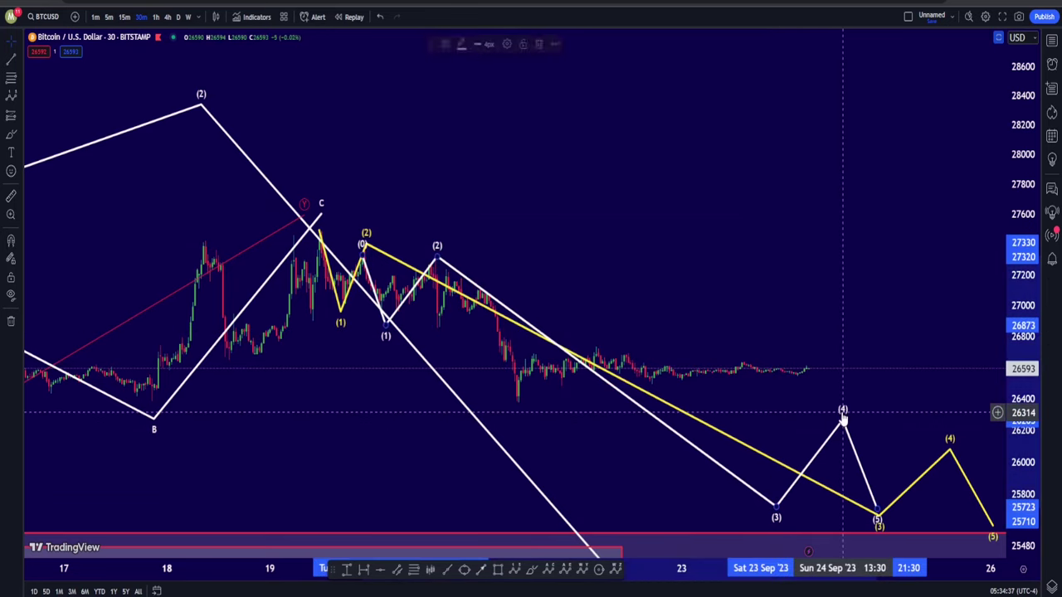
key("Delete")
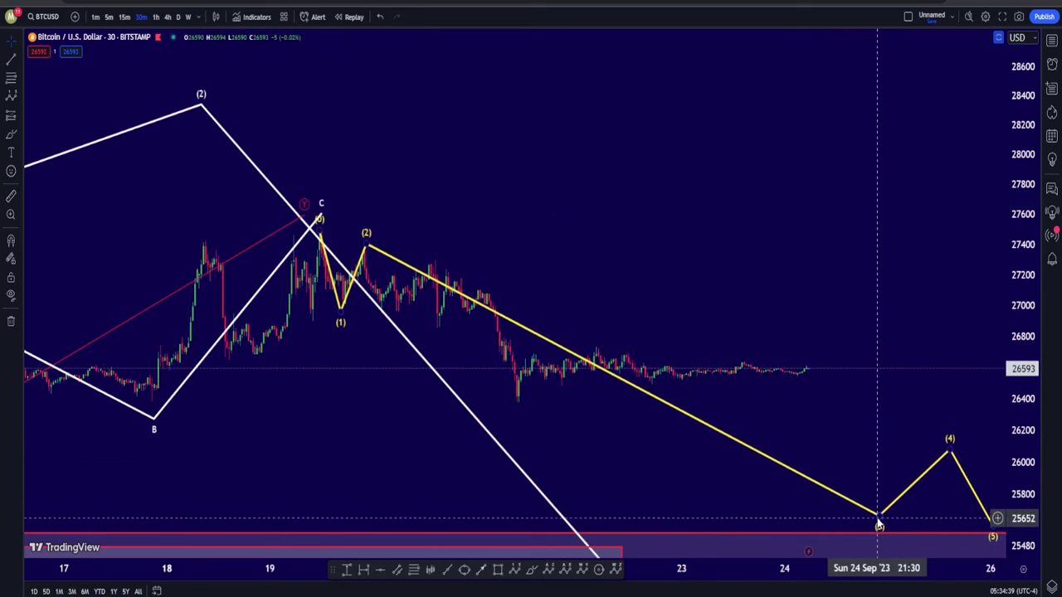
Reposition the yellow impulse's wave (3) at 26,324, wave (4) at about 26,783 and wave (5) at about 26,240
left_click_drag(878, 515, 678, 461)
left_click_drag(778, 489, 524, 410)
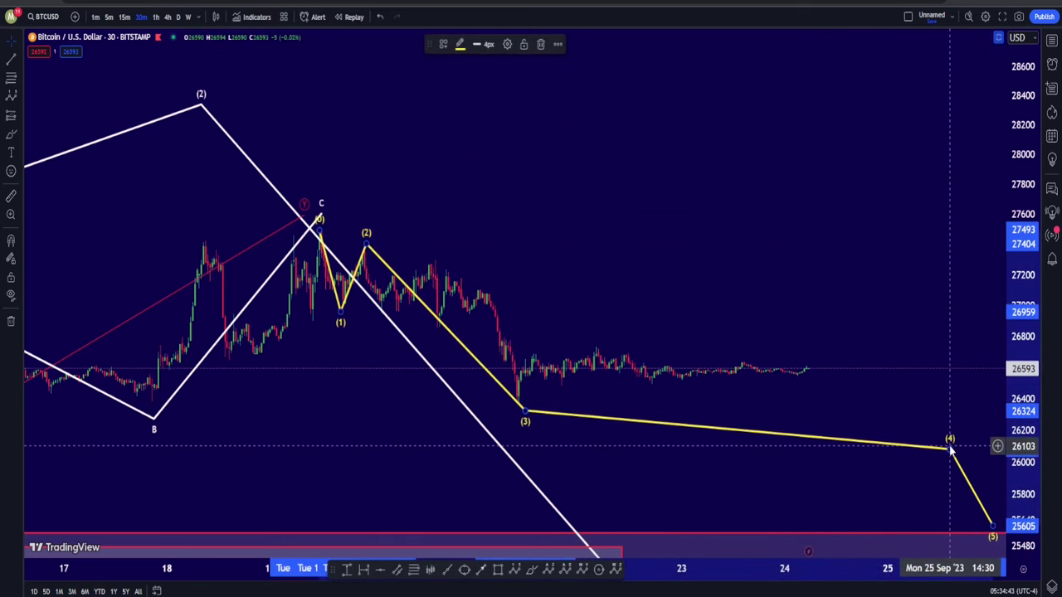
left_click_drag(949, 446, 786, 341)
left_click_drag(883, 343, 856, 323)
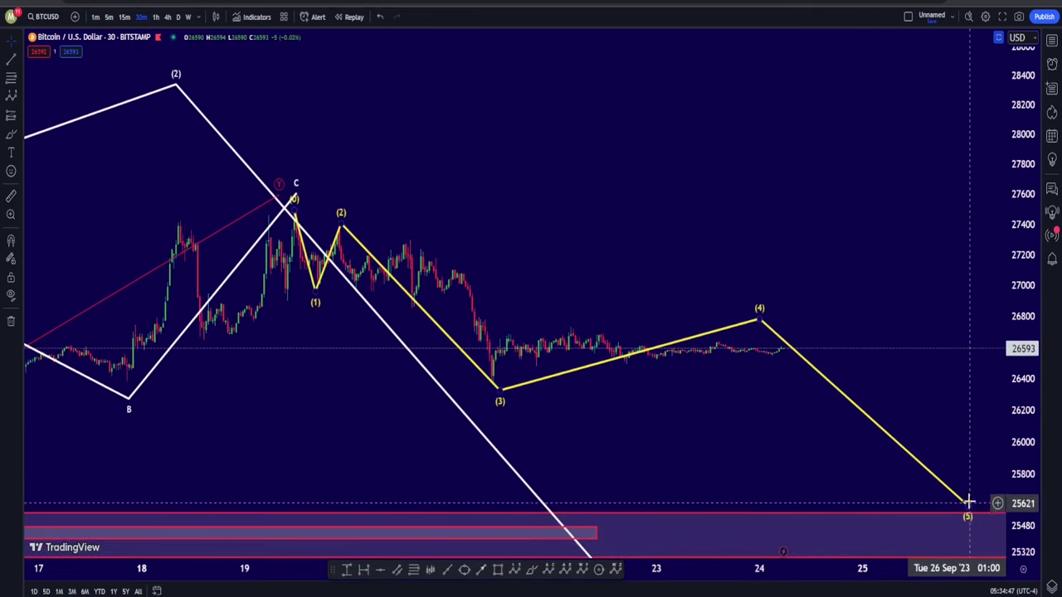
mouse_move(968, 514)
left_mouse_down()
mouse_move(925, 490)
mouse_move(851, 413)
mouse_move(819, 413)
left_mouse_up()
left_click_drag(604, 241, 788, 287)
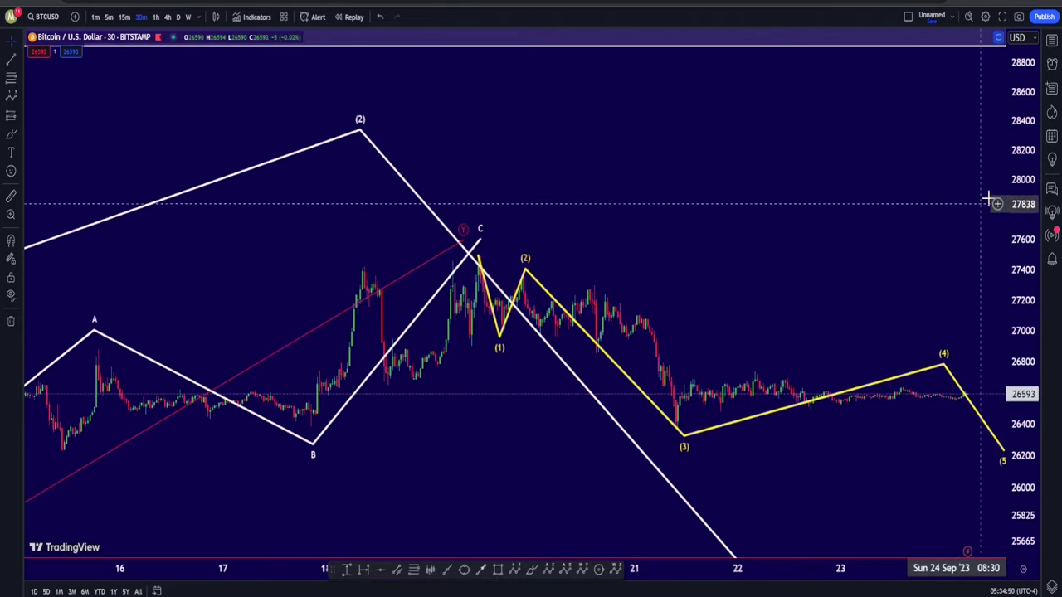
Move the yellow impulse's wave (2) to 27,266 at the September 20 swing high
double_click(1031, 186)
scroll(431, 230, "up", 4)
scroll(431, 233, "up", 2)
scroll(382, 210, "left", 10)
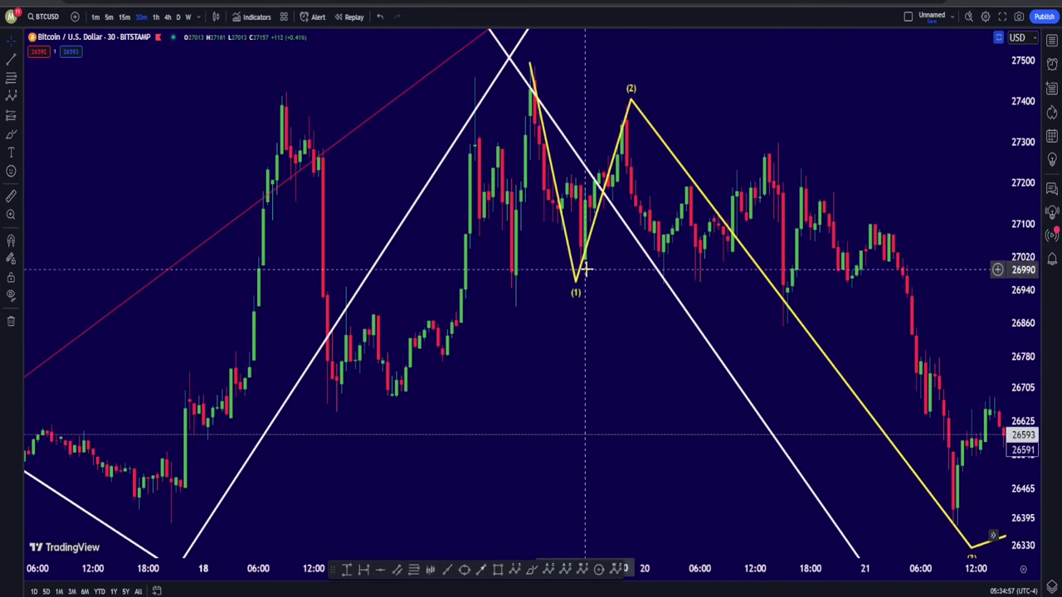
left_click(632, 101)
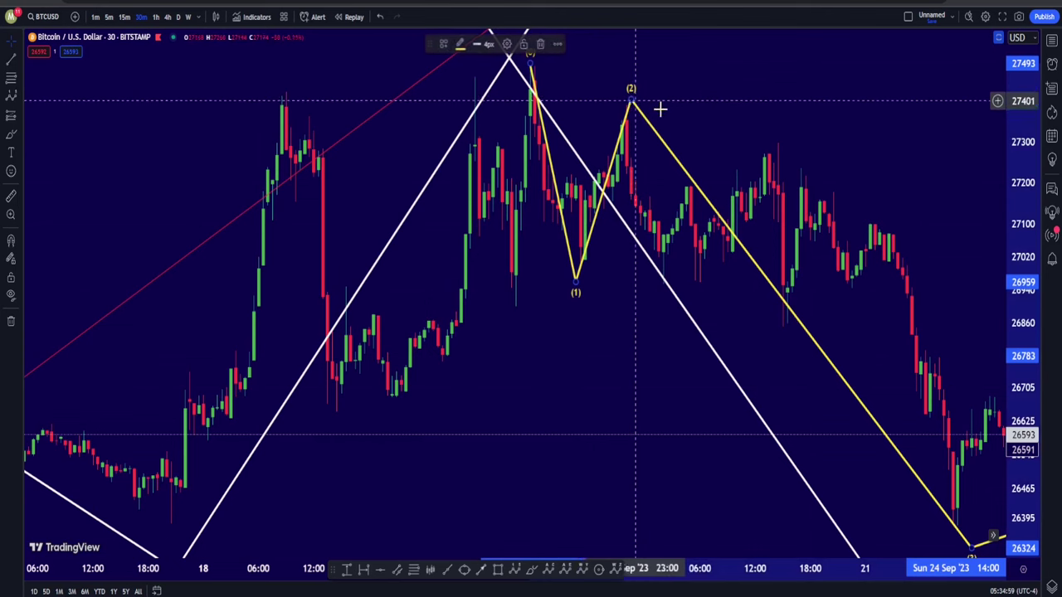
left_click(660, 109)
left_click_drag(634, 111, 812, 160)
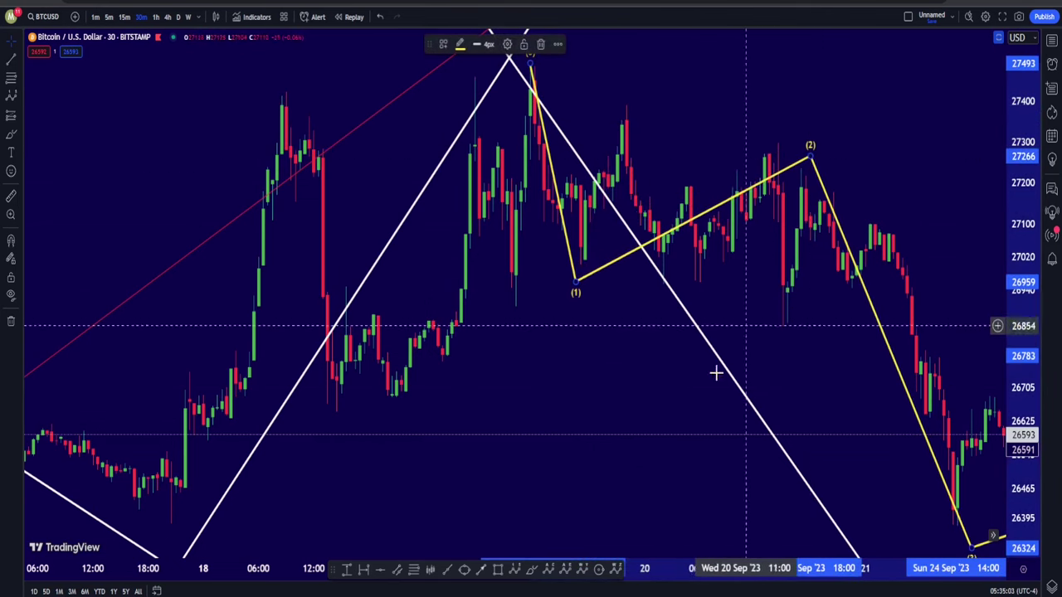
Draw a white A-B-C correction inside yellow wave (2), from 27,017 through 27,408 and 26,824 to 27,228
left_click(548, 571)
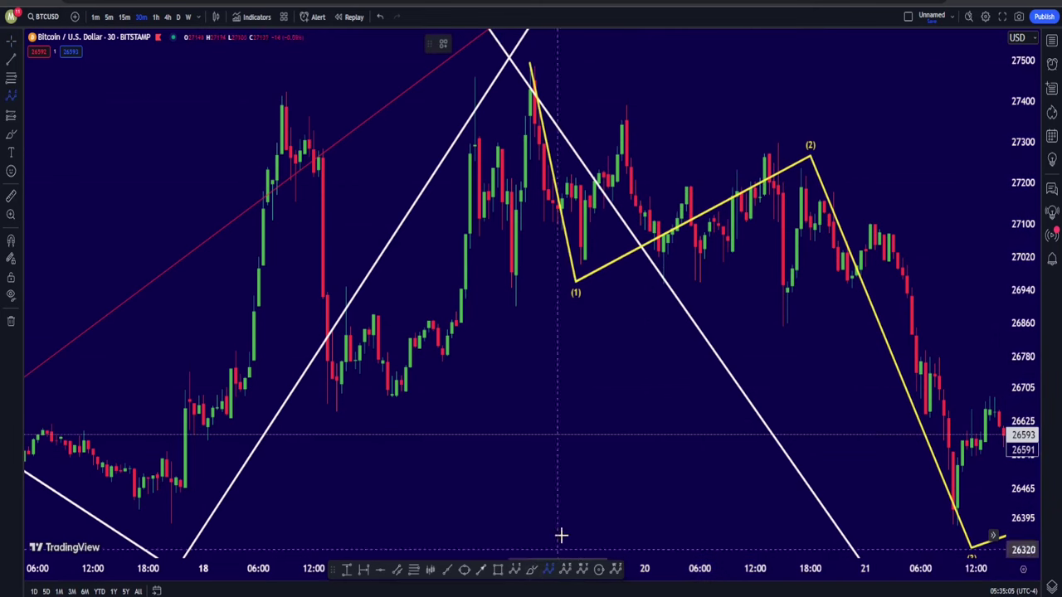
left_click(576, 259)
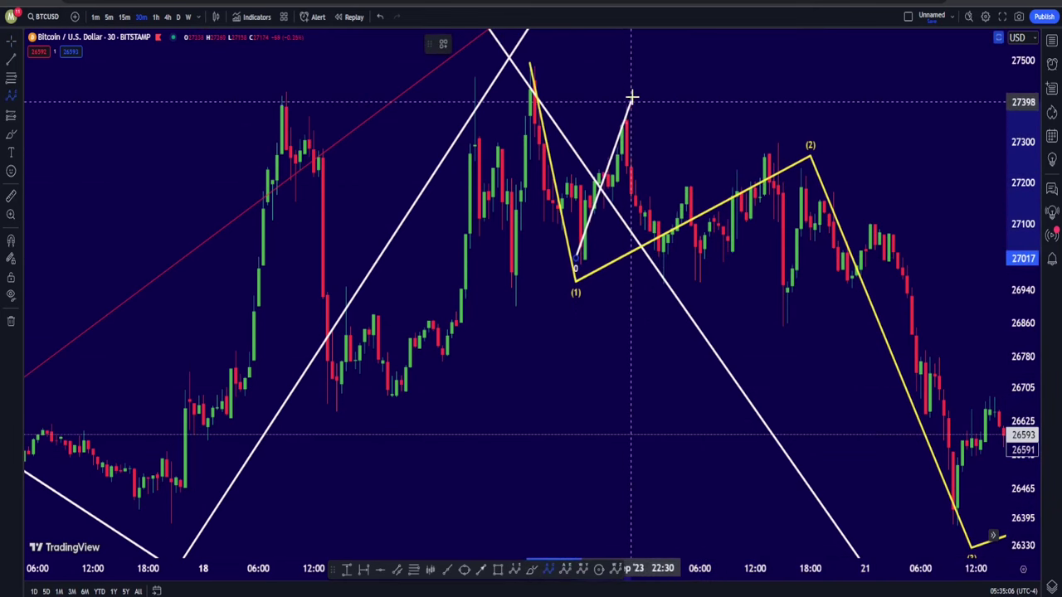
left_click(632, 97)
left_click(782, 337)
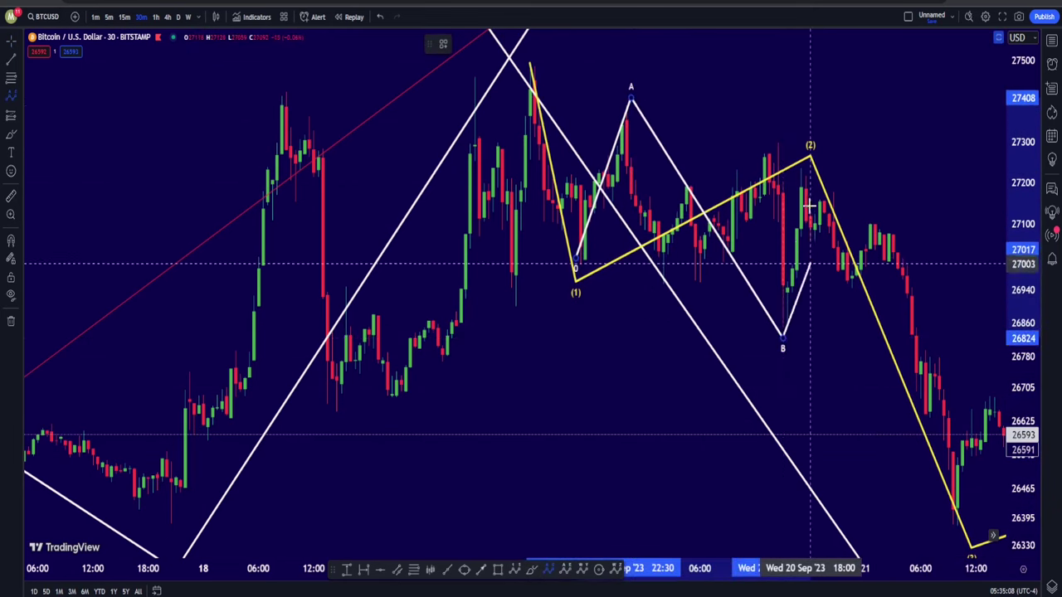
left_click(802, 162)
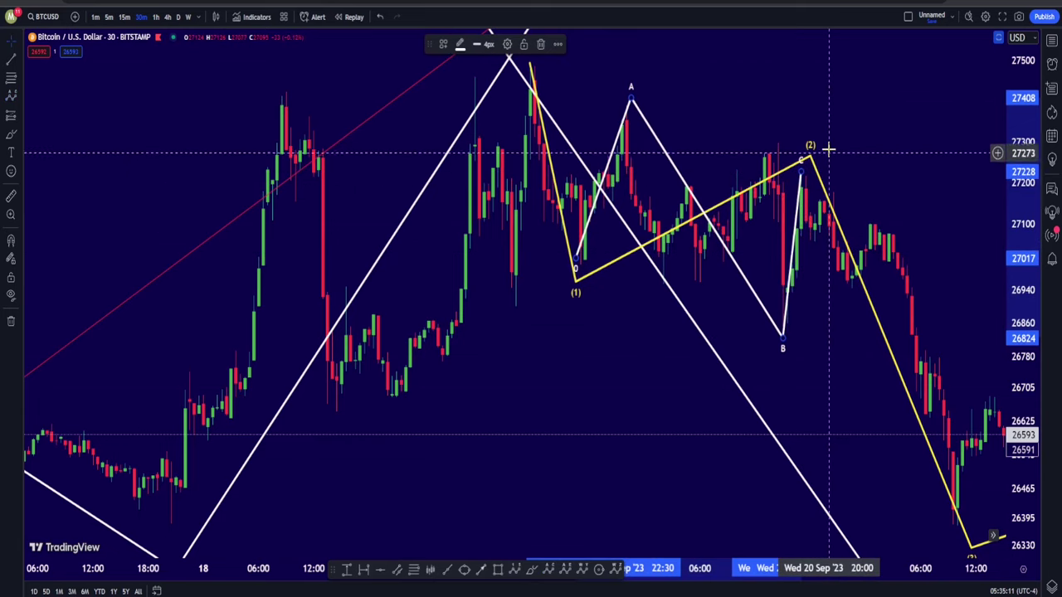
right_click(828, 149)
Draw a white five-wave impulse inside yellow wave (3), from 27,235 through 26,905, 27,147, 26,602 and 26,794 to 26,375
left_click_drag(828, 149, 699, 145)
left_click(515, 569)
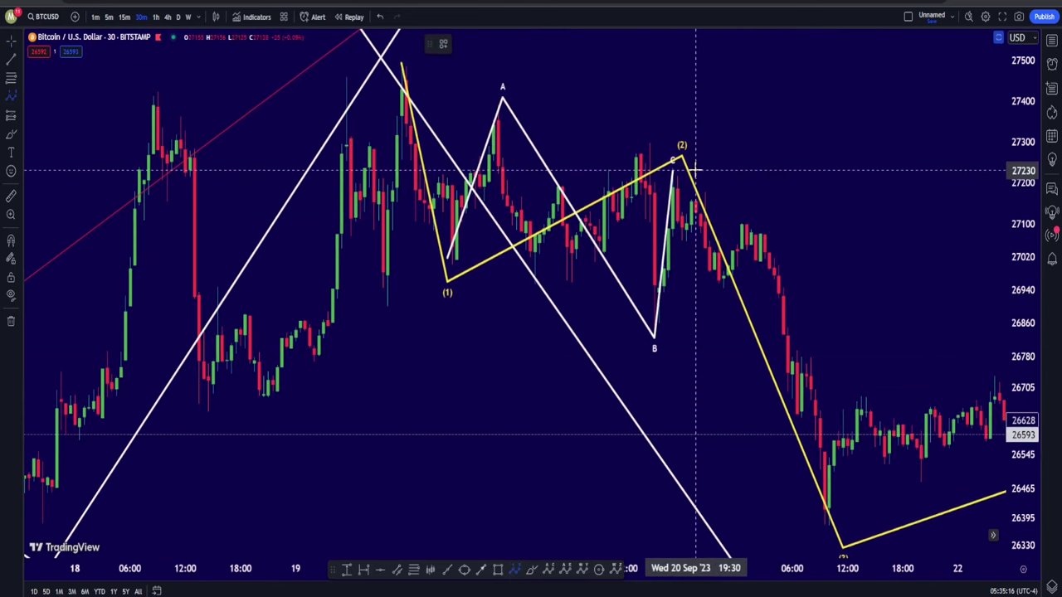
left_click(677, 162)
left_click(724, 302)
left_click(746, 207)
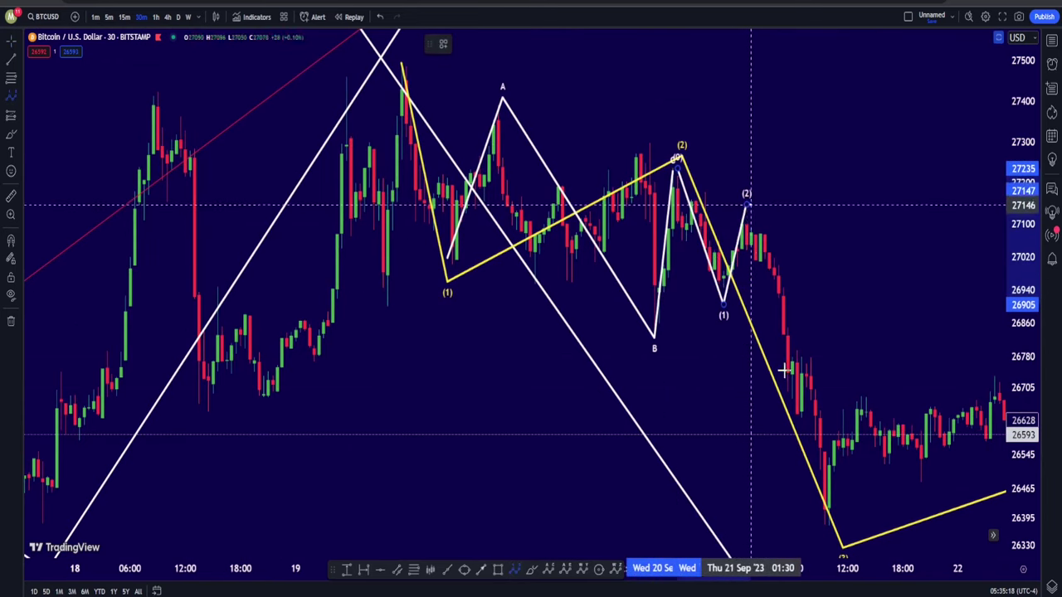
left_click(819, 349)
left_click(828, 523)
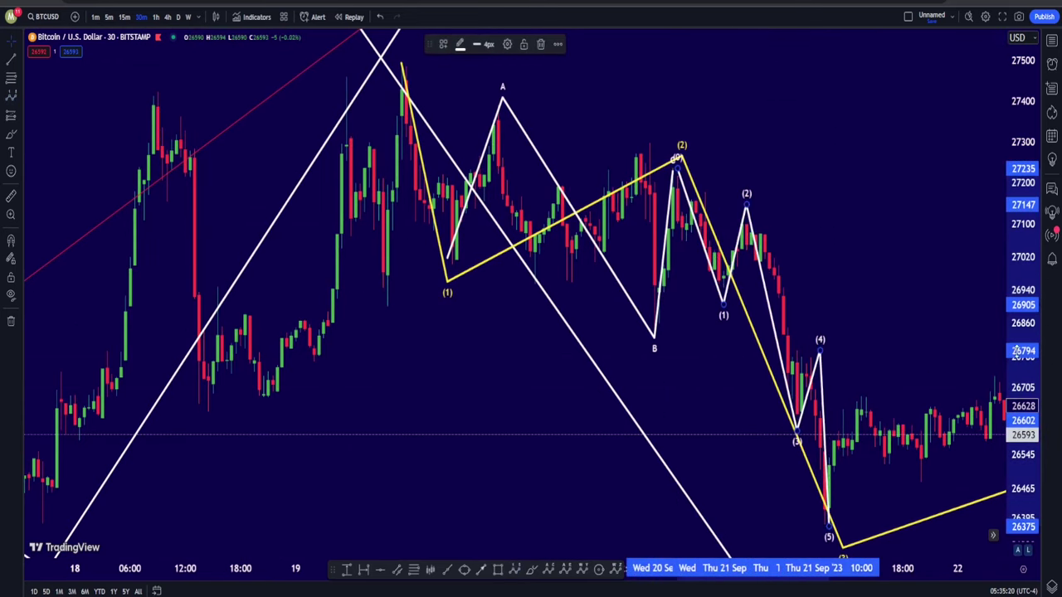
right_click(889, 266)
Draw an Elliott (a)-(b)-(c)-(d)-(e) triangle inside yellow wave (4), from 26,375 through 26,766, 26,465, 26,653 and 26,530 to 26,617
left_click_drag(835, 165, 178, 173)
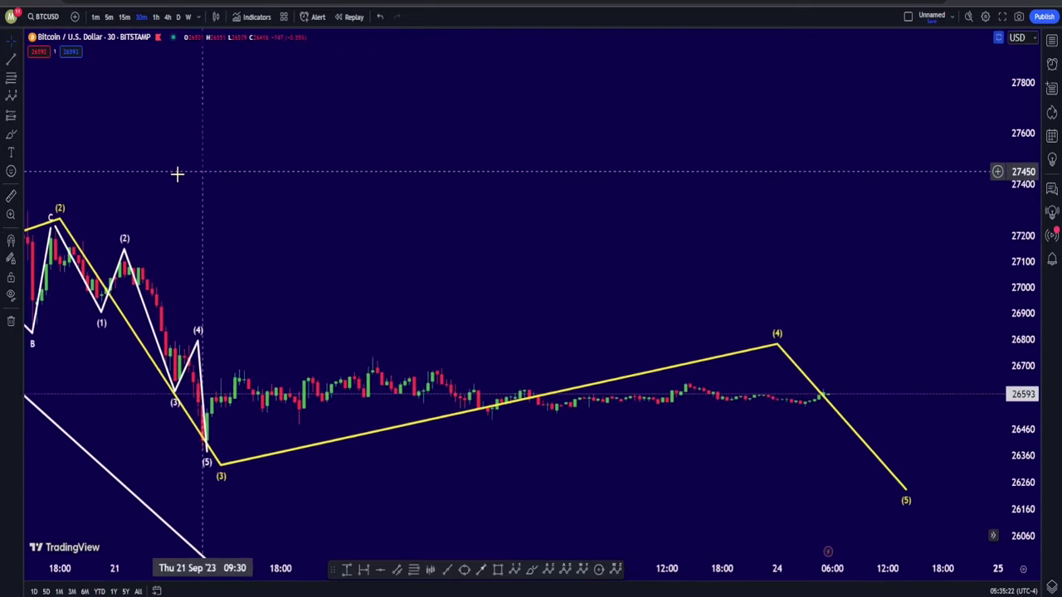
scroll(645, 279, "down", 5)
left_click_drag(672, 263, 526, 207)
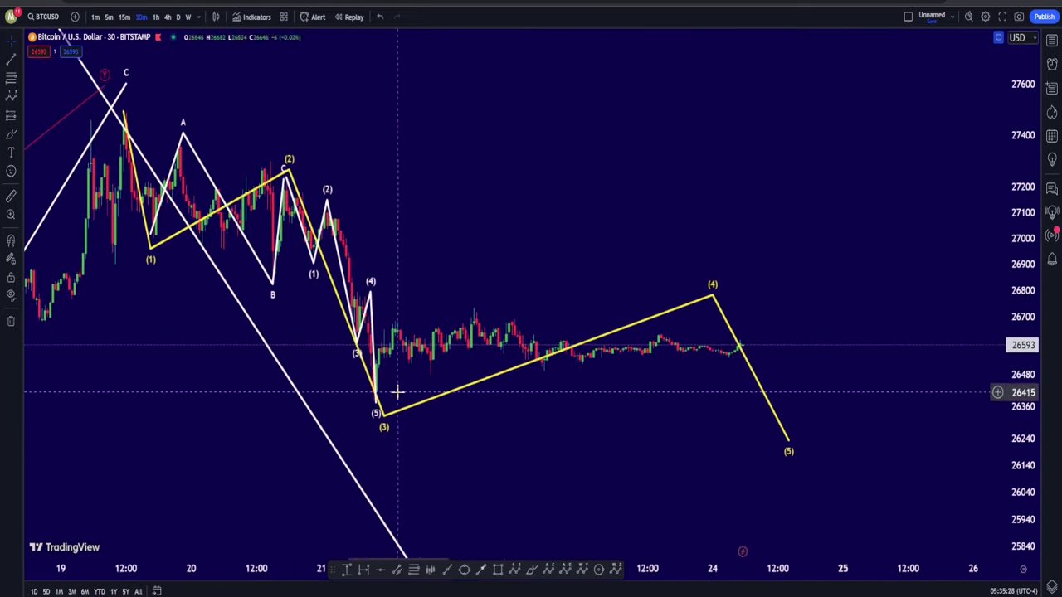
double_click(1019, 237)
scroll(372, 247, "up", 5)
left_click_drag(630, 199, 921, 242)
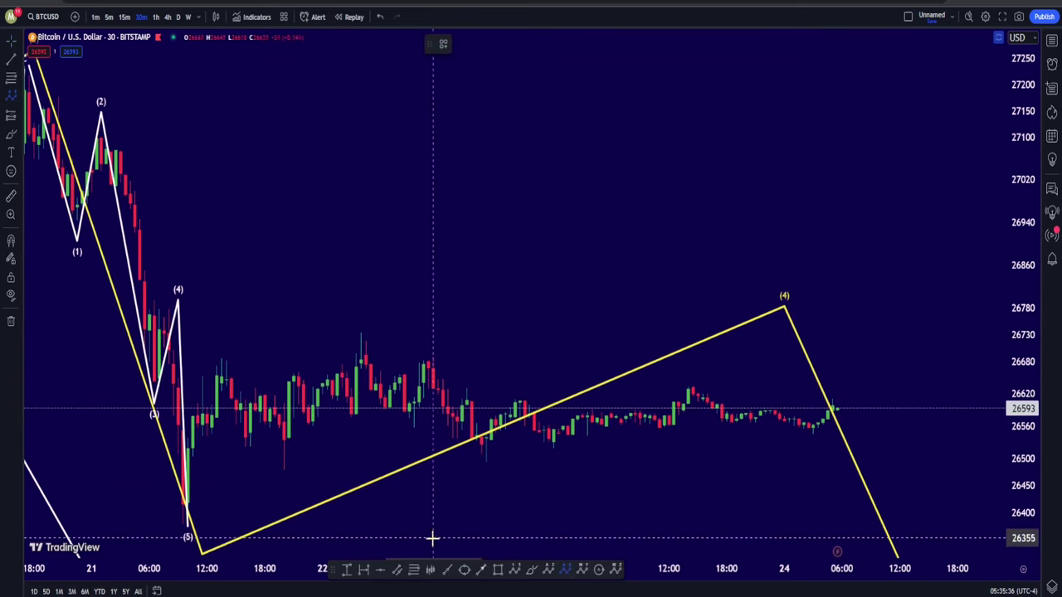
left_click(356, 314)
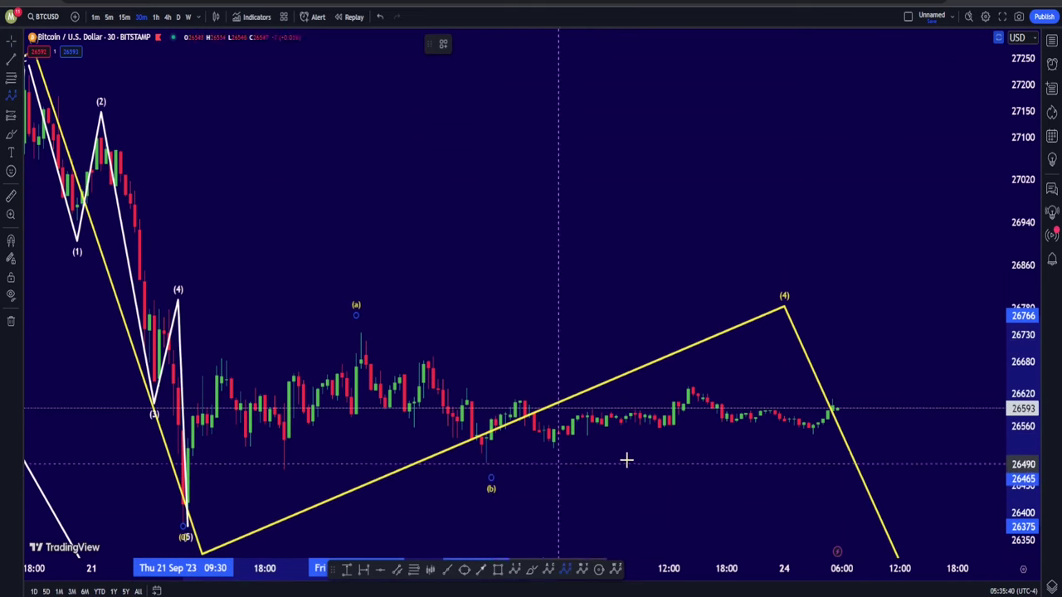
left_click(683, 376)
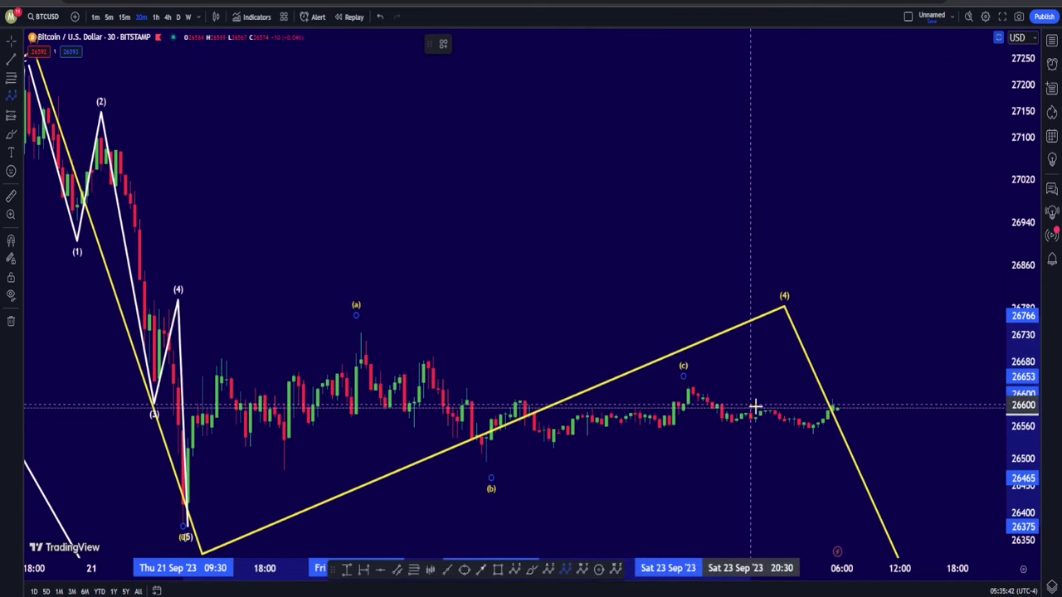
left_click(808, 443)
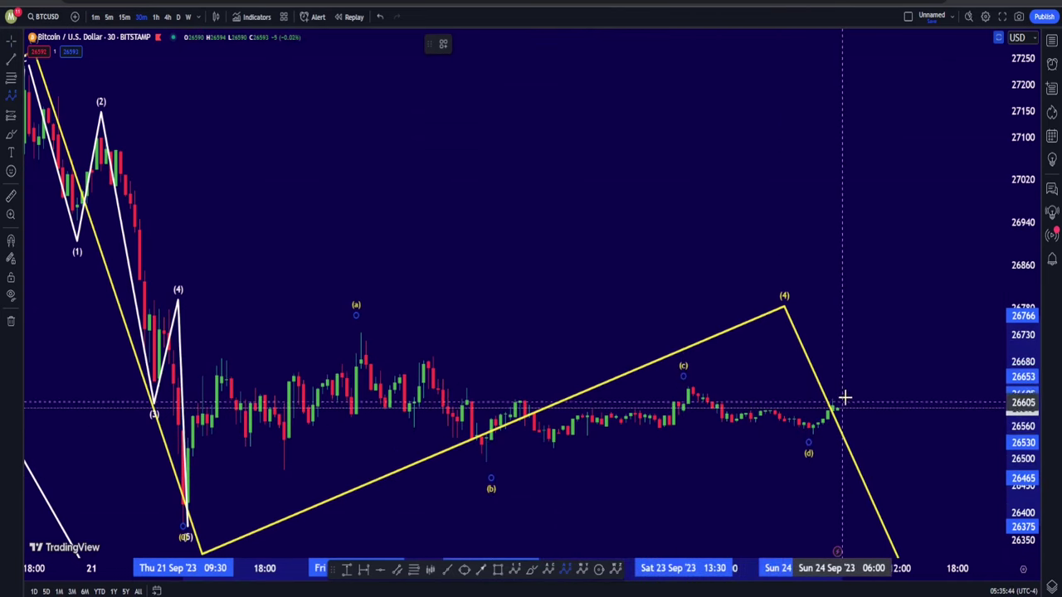
left_click(847, 396)
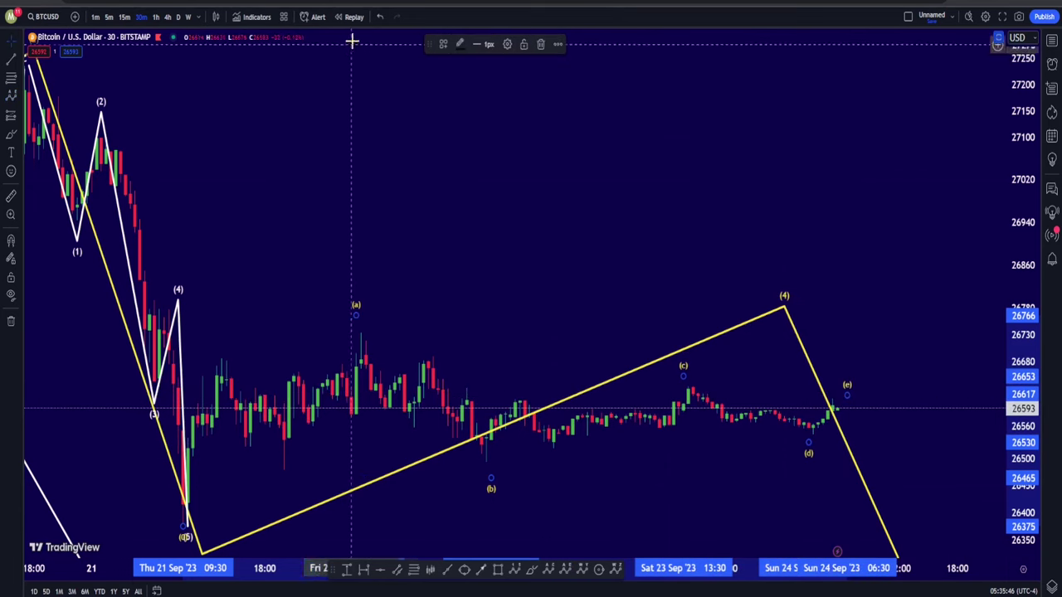
Make the wave (4) triangle's connecting lines faintly visible and stretch it forward: (c) to 26,717, (d) to 26,527 and (e) to 26,670
left_click(460, 45)
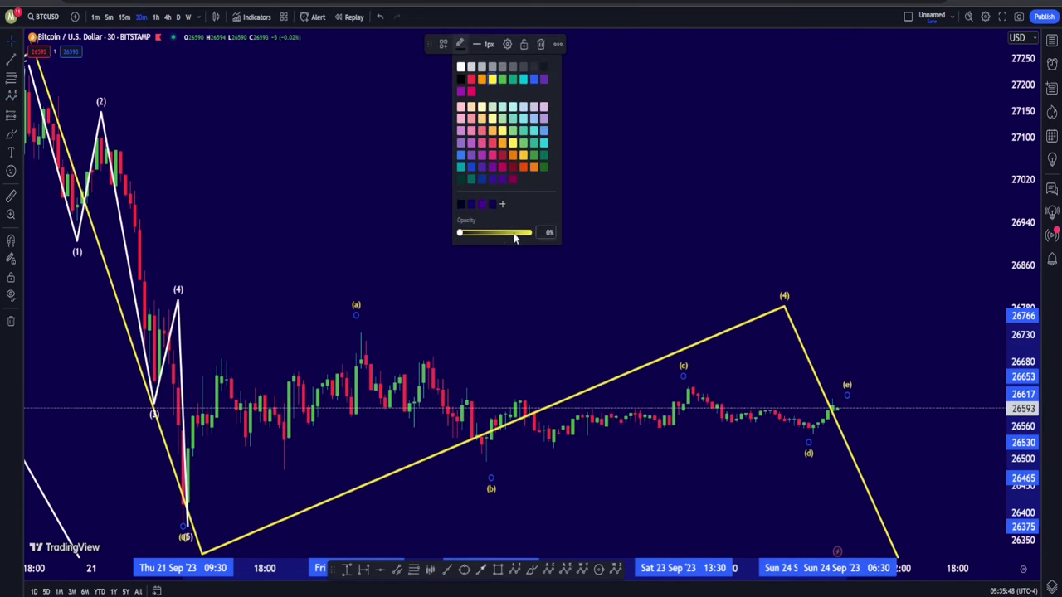
left_click(743, 217)
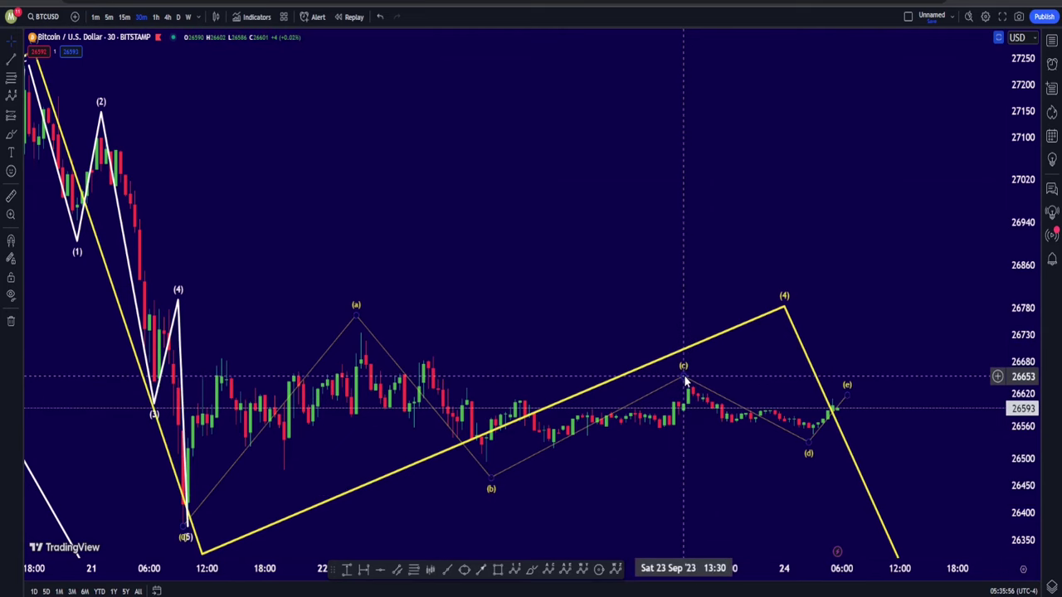
left_click_drag(686, 381, 827, 342)
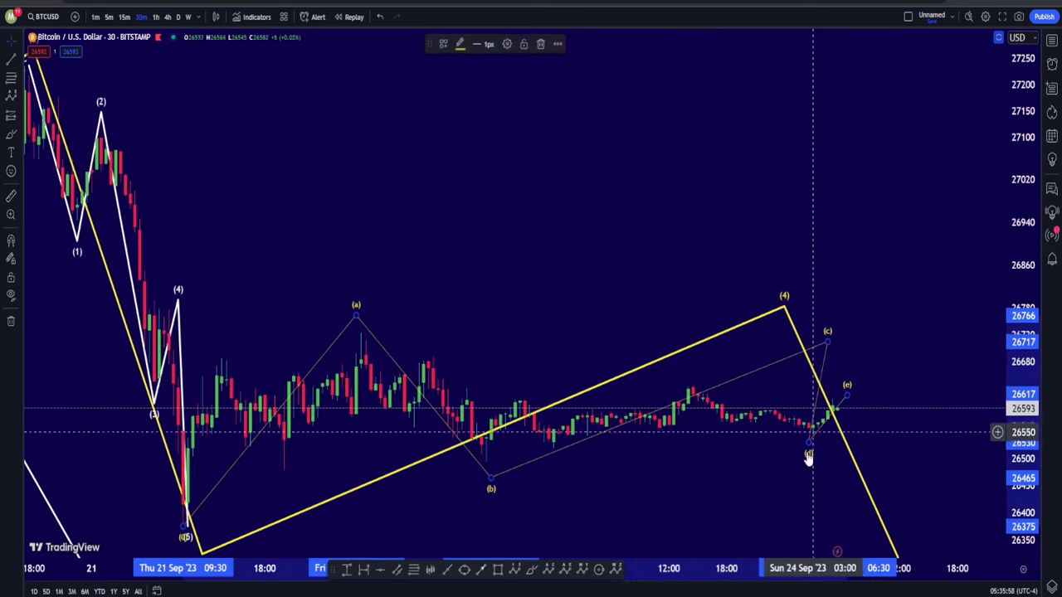
left_click_drag(809, 444, 900, 444)
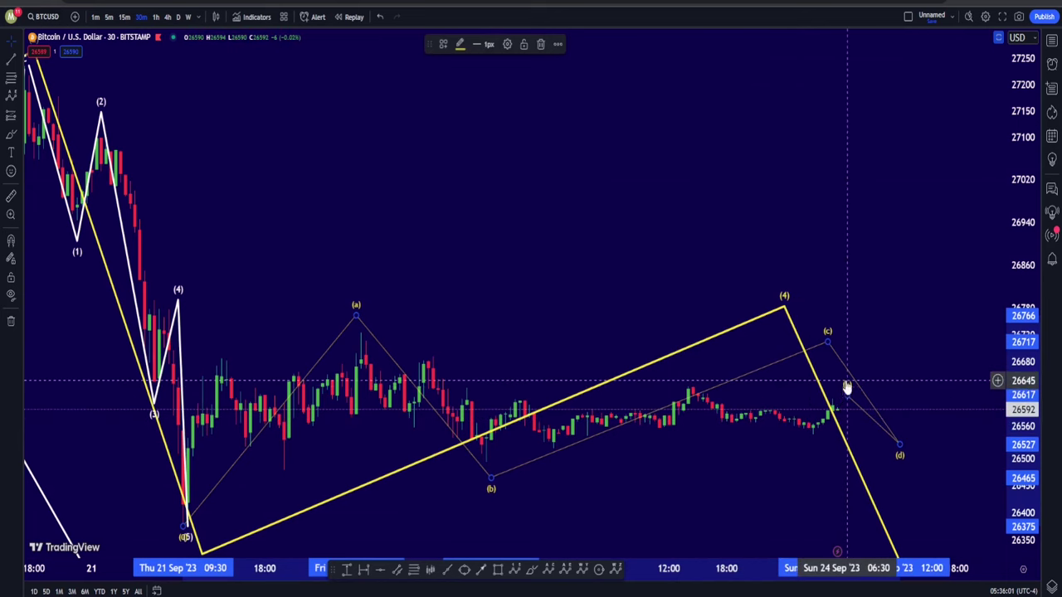
left_click_drag(847, 385, 939, 367)
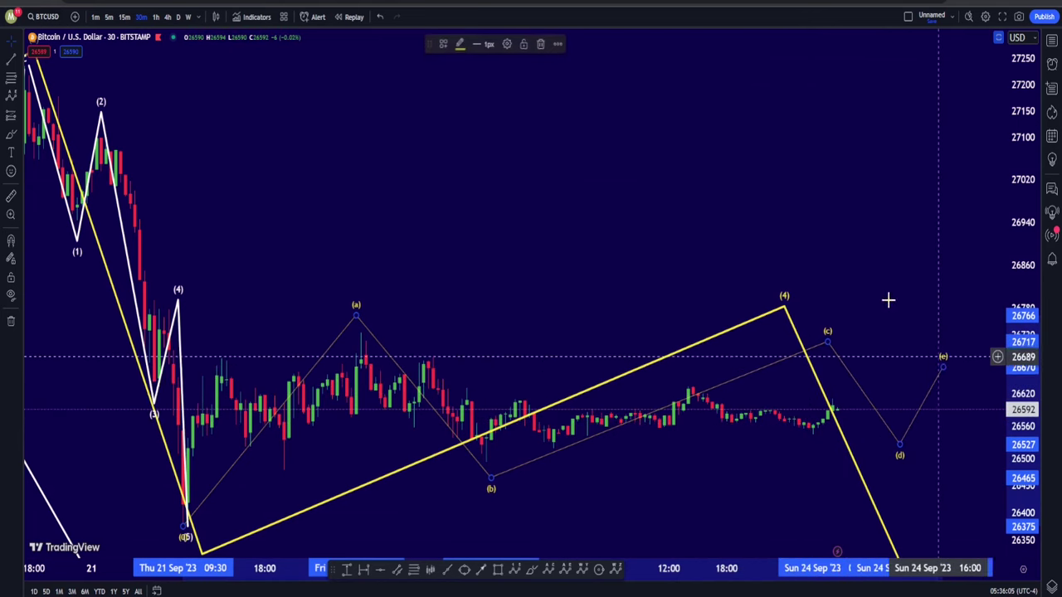
Shift the yellow impulse's wave (4) forward to 26,740 near the triangle's (e), and its wave (5) to 26,150 late on September 24
left_click_drag(848, 297, 775, 330)
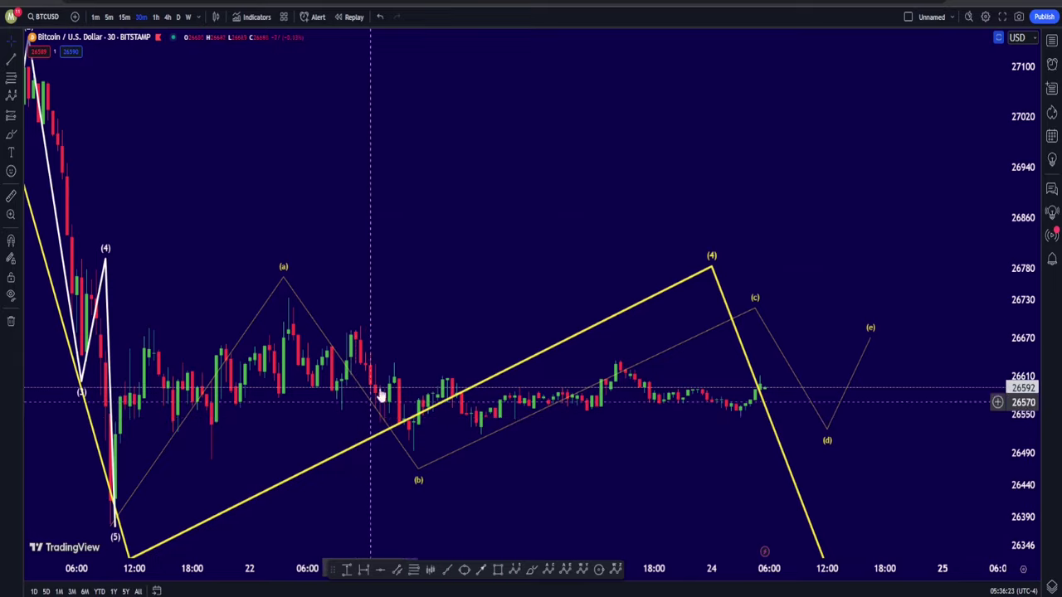
left_click_drag(711, 270, 865, 285)
left_click_drag(917, 398, 818, 290)
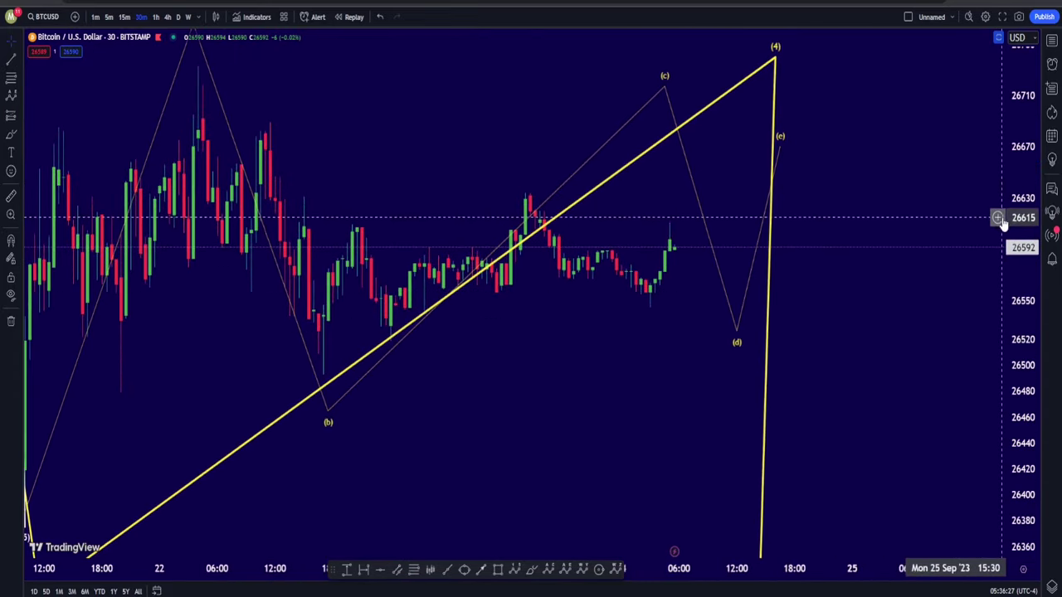
left_click_drag(1025, 273, 1022, 514)
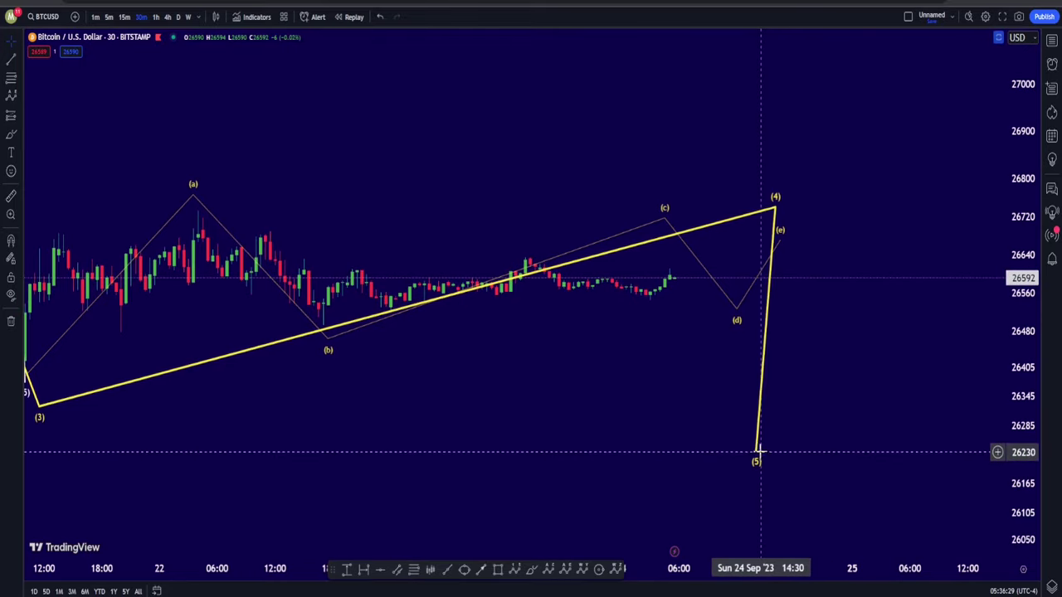
left_click_drag(757, 450, 842, 490)
scroll(390, 272, "down", 5)
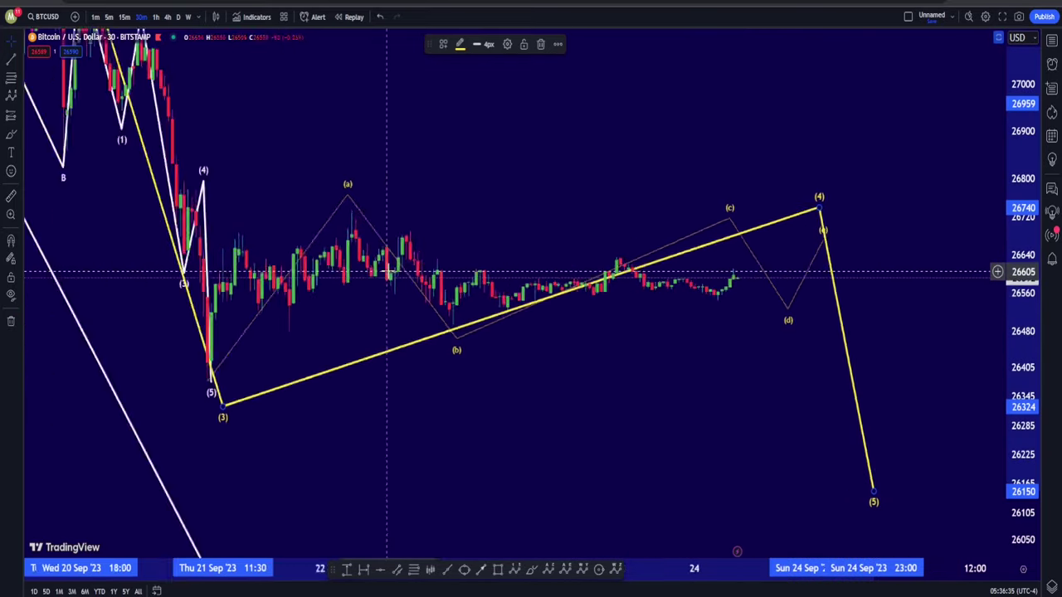
Review how the yellow impulse and its sub-waves fit the larger white count, from white wave (1) through the projected waves (3) and (4)
left_click_drag(445, 303, 614, 448)
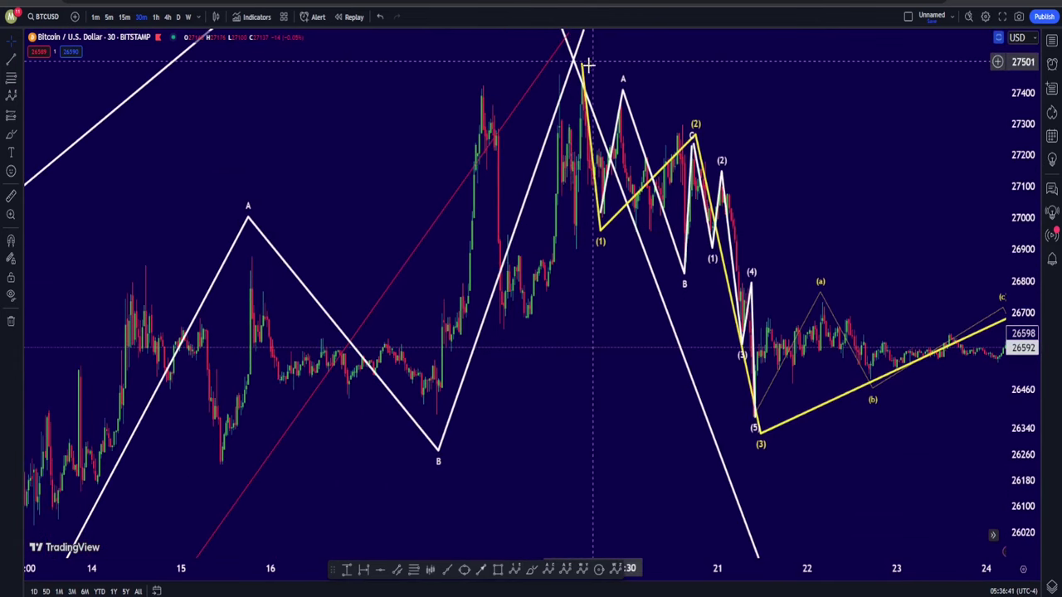
scroll(879, 228, "down", 6)
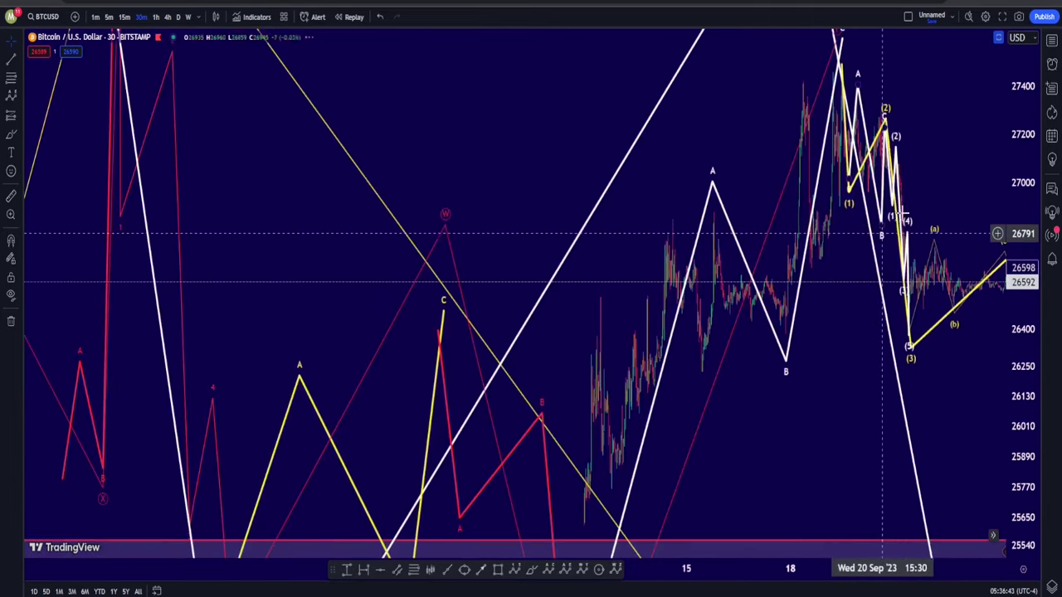
left_click_drag(1025, 240, 1026, 323)
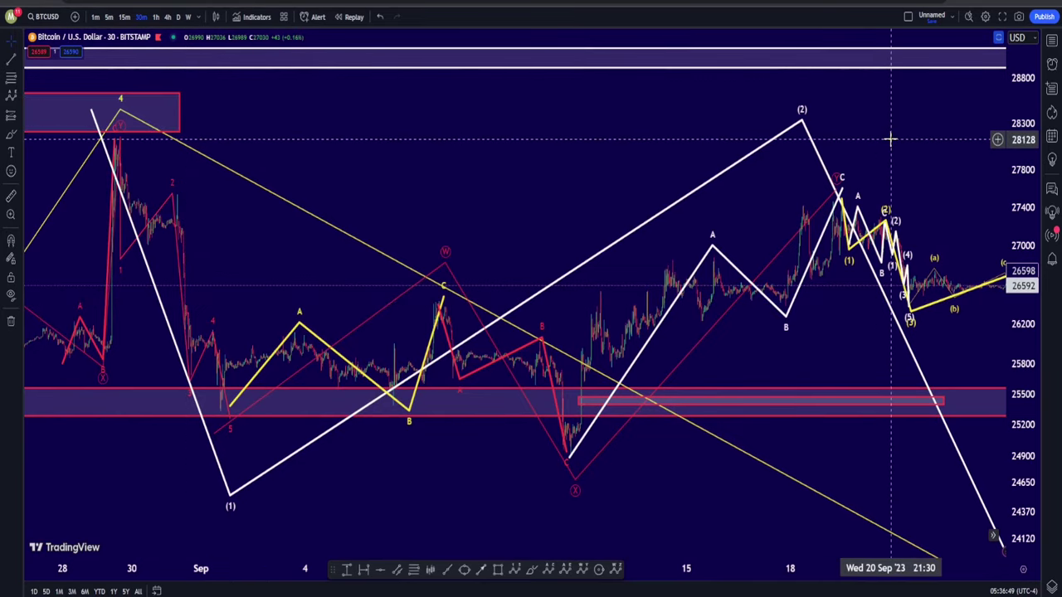
left_click_drag(892, 146, 714, 15)
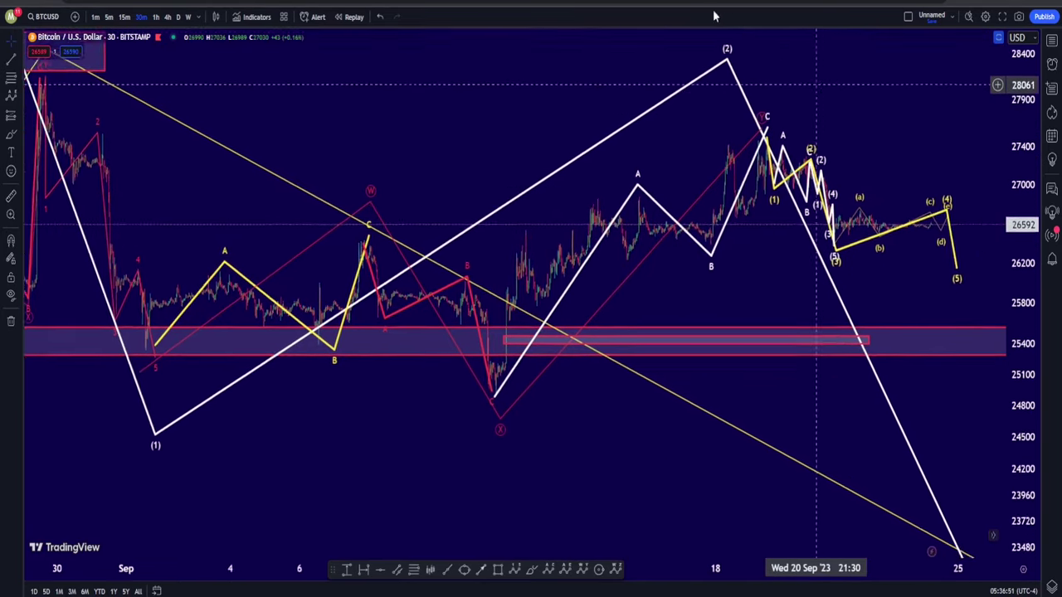
left_click_drag(942, 432, 711, 93)
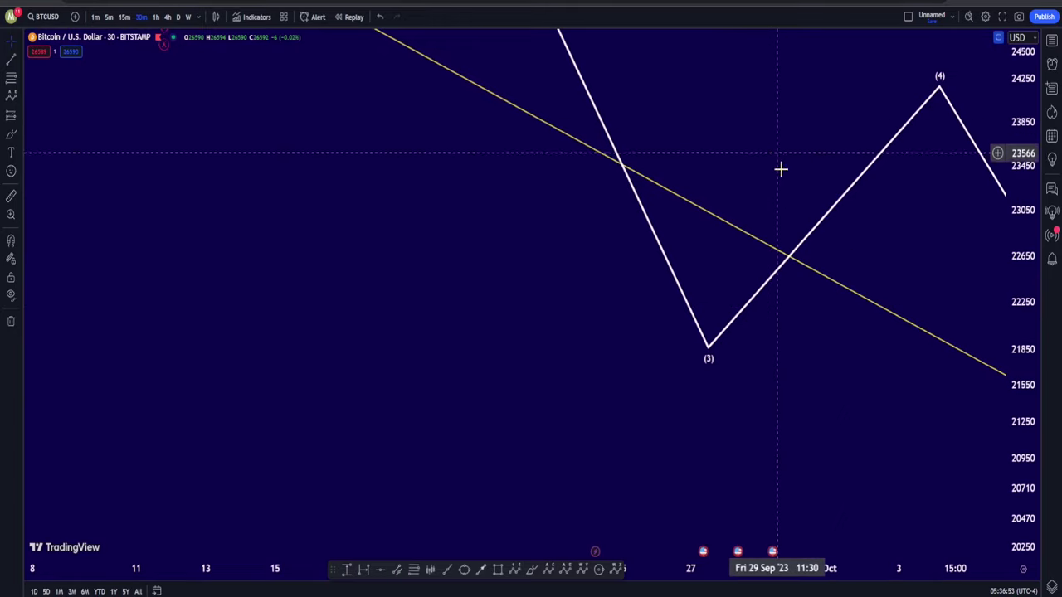
left_click_drag(780, 169, 945, 501)
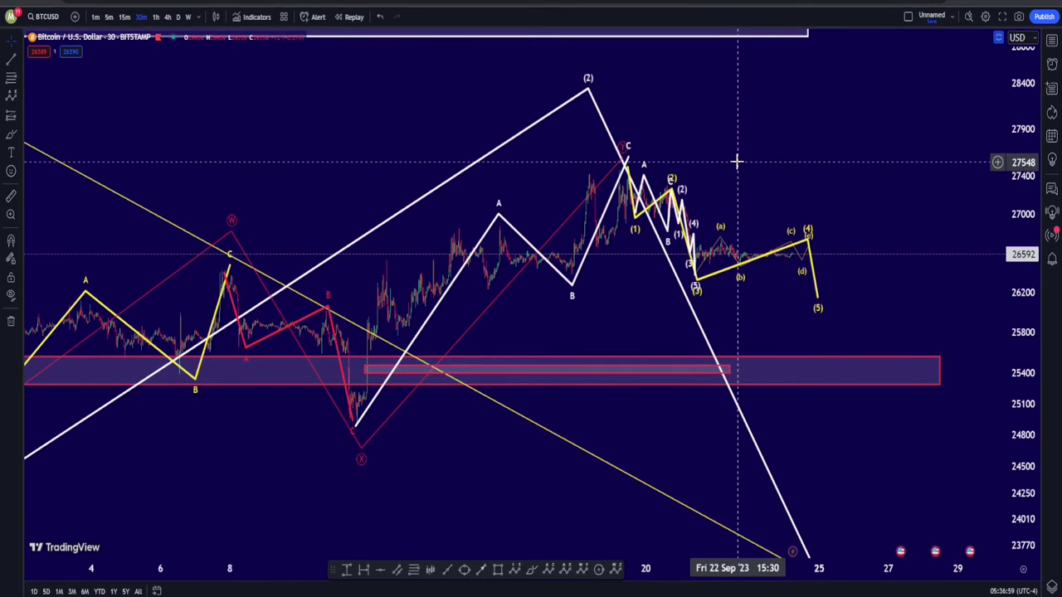
scroll(558, 163, "down", 2)
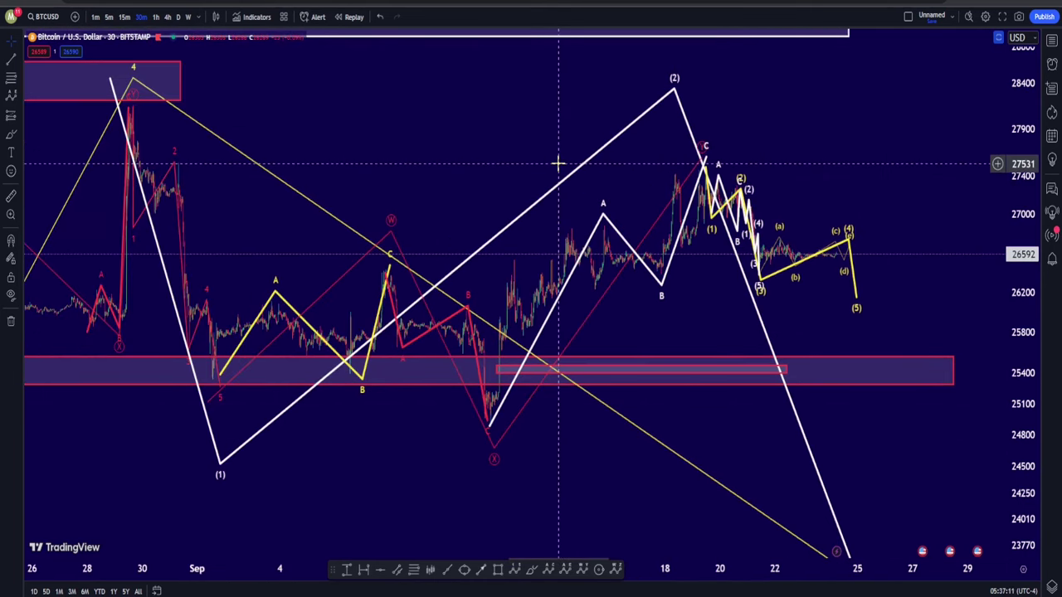
scroll(558, 164, "up", 4)
left_click_drag(597, 171, 801, 83)
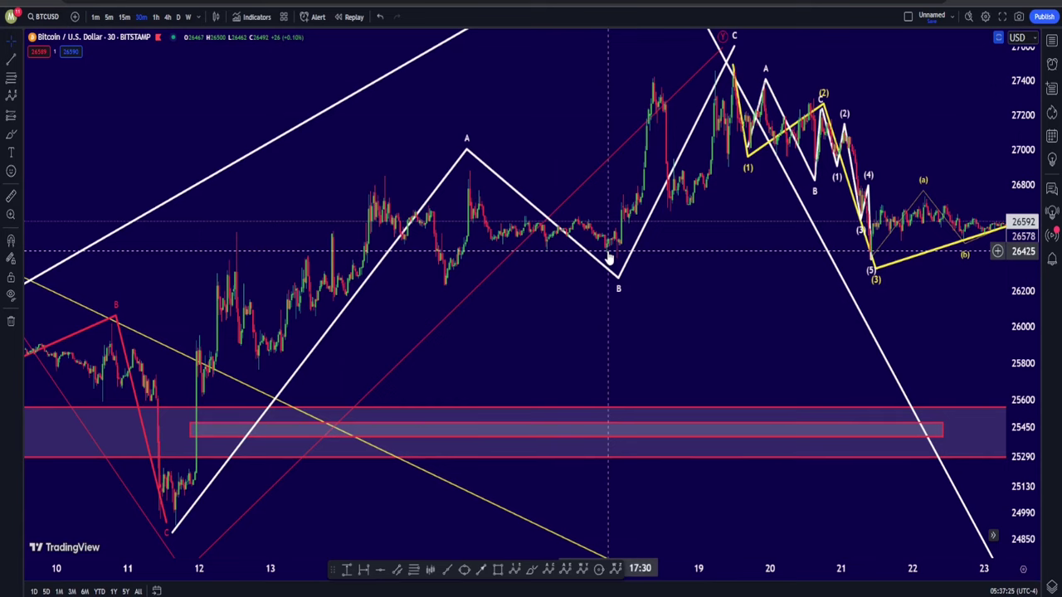
left_click_drag(766, 297, 423, 79)
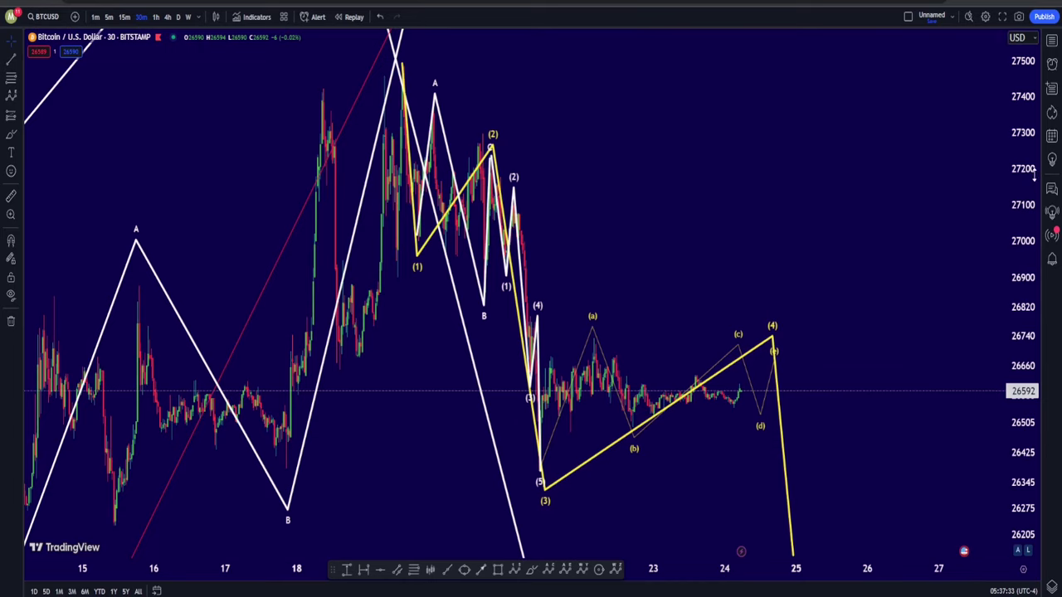
left_click_drag(1031, 175, 1026, 321)
left_click_drag(834, 317, 827, 282)
scroll(810, 403, "down", 4)
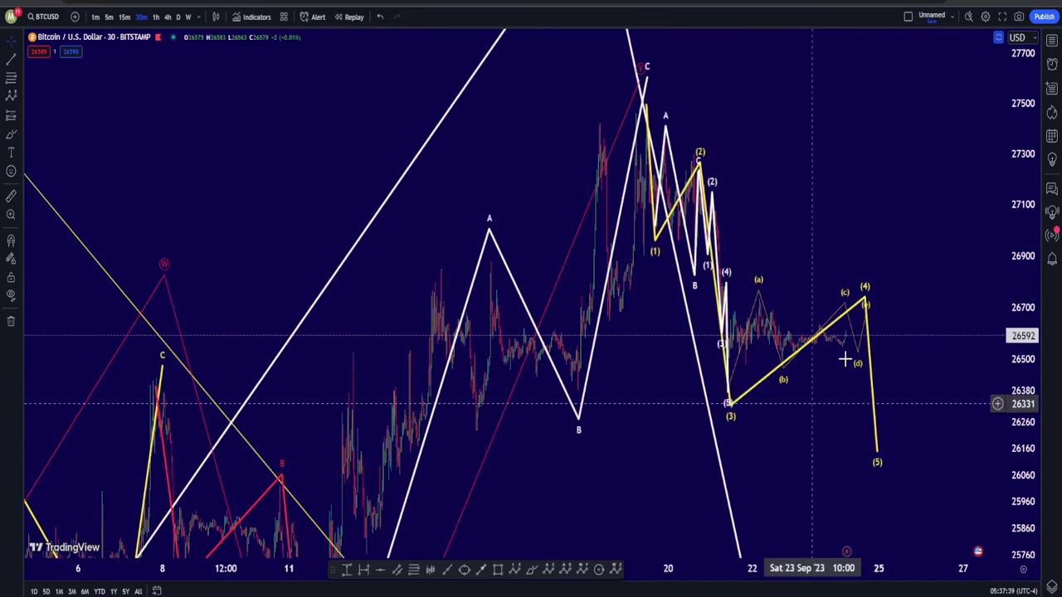
Draw a white five-wave impulse from the September 19 high at 27,548 through 25,884, 26,756, 23,447 and 24,061 to 23,276
left_click_drag(896, 231, 592, 188)
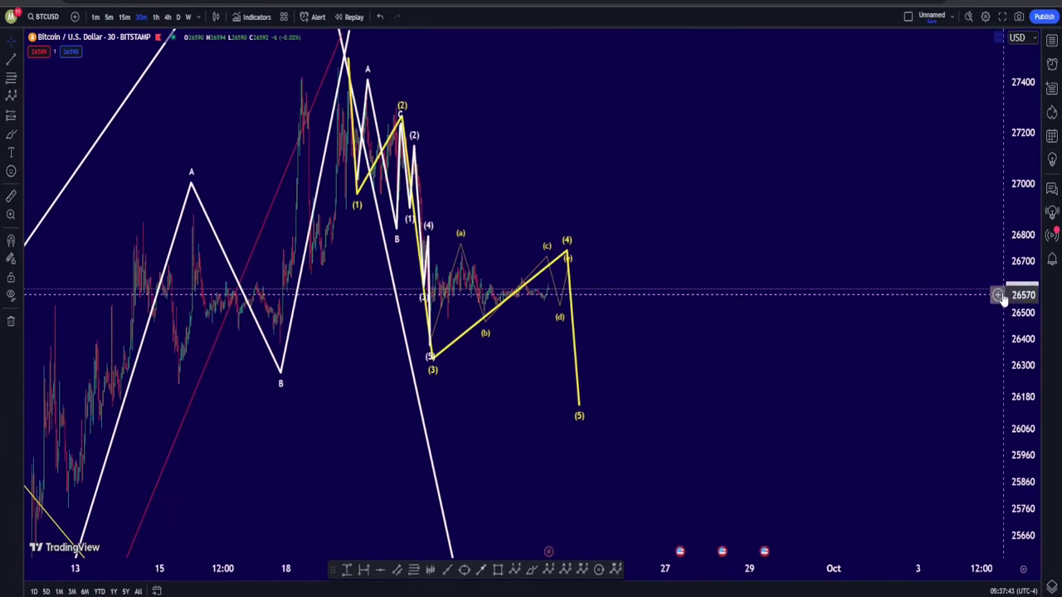
left_click_drag(1021, 262, 1021, 426)
left_click_drag(868, 398, 834, 332)
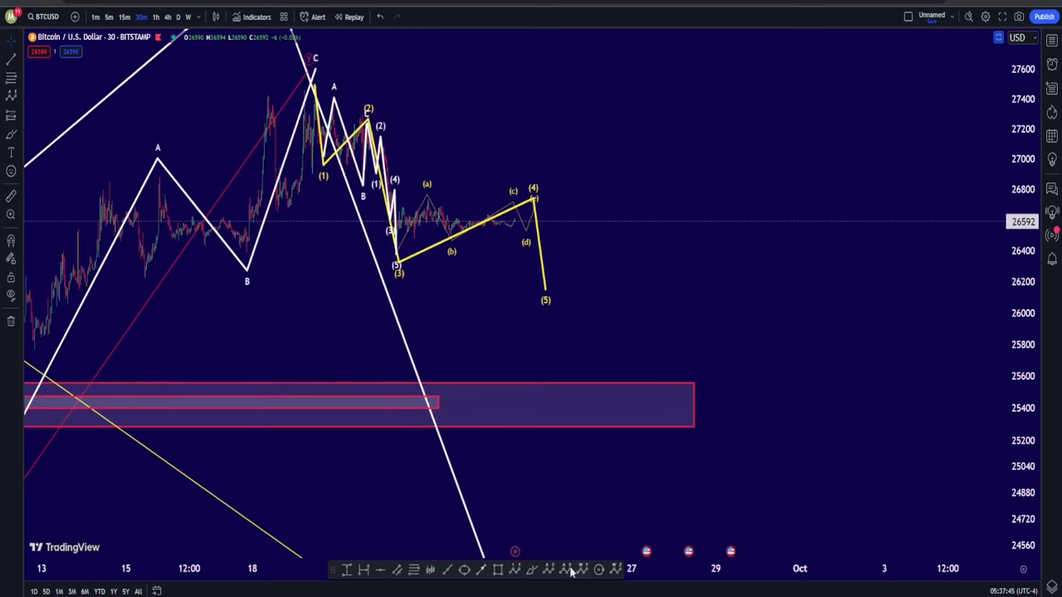
left_click(514, 571)
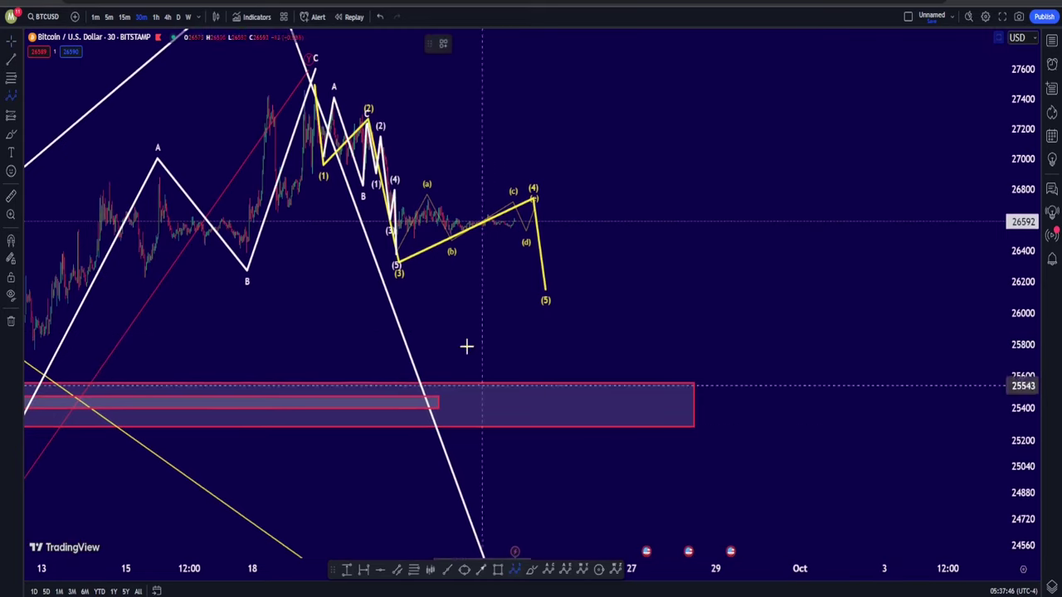
left_click(318, 77)
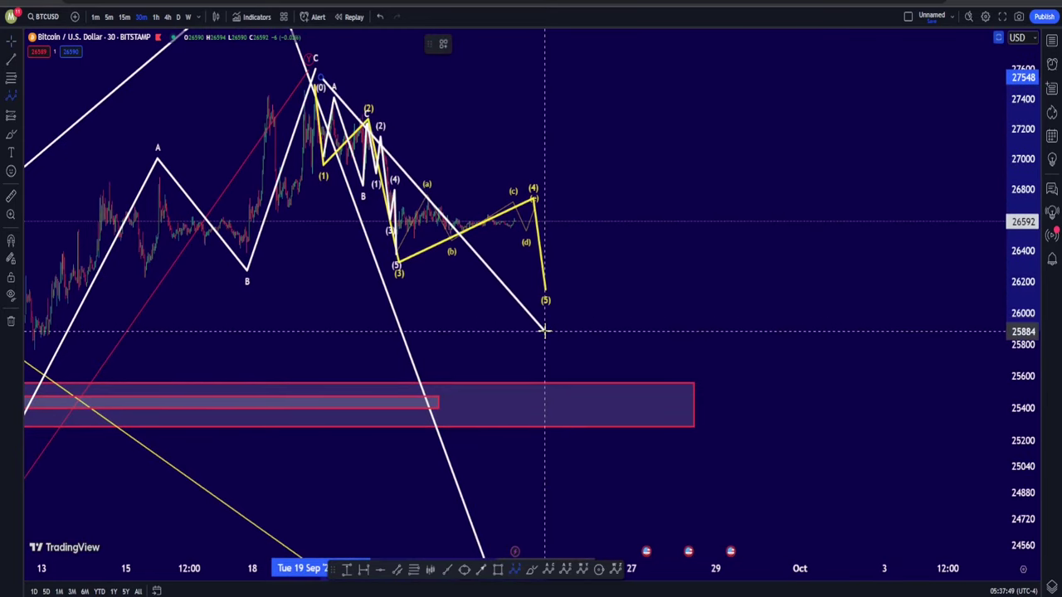
left_click(615, 199)
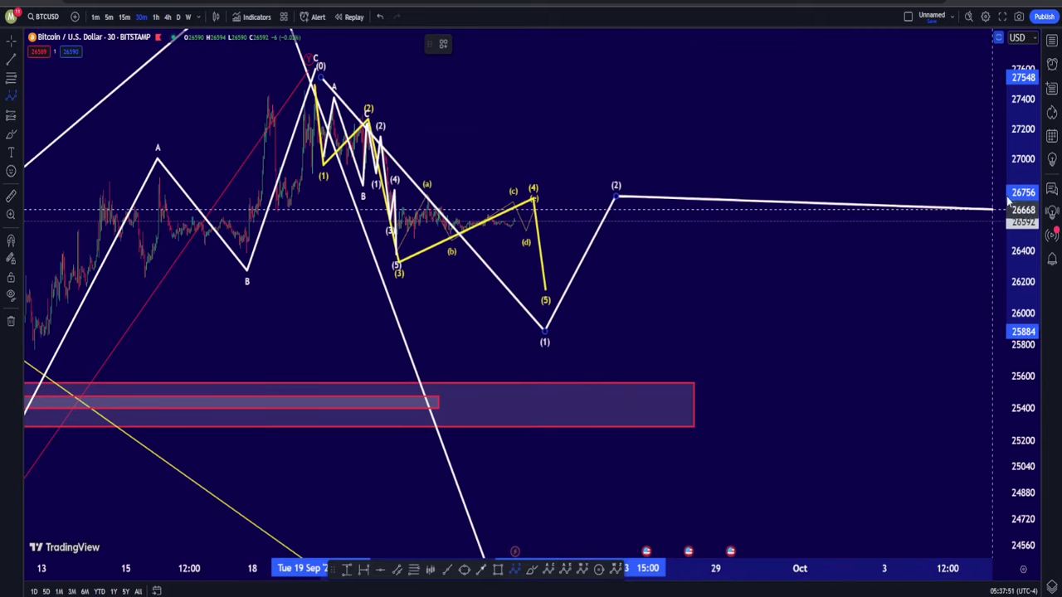
left_click_drag(1024, 234, 1012, 409)
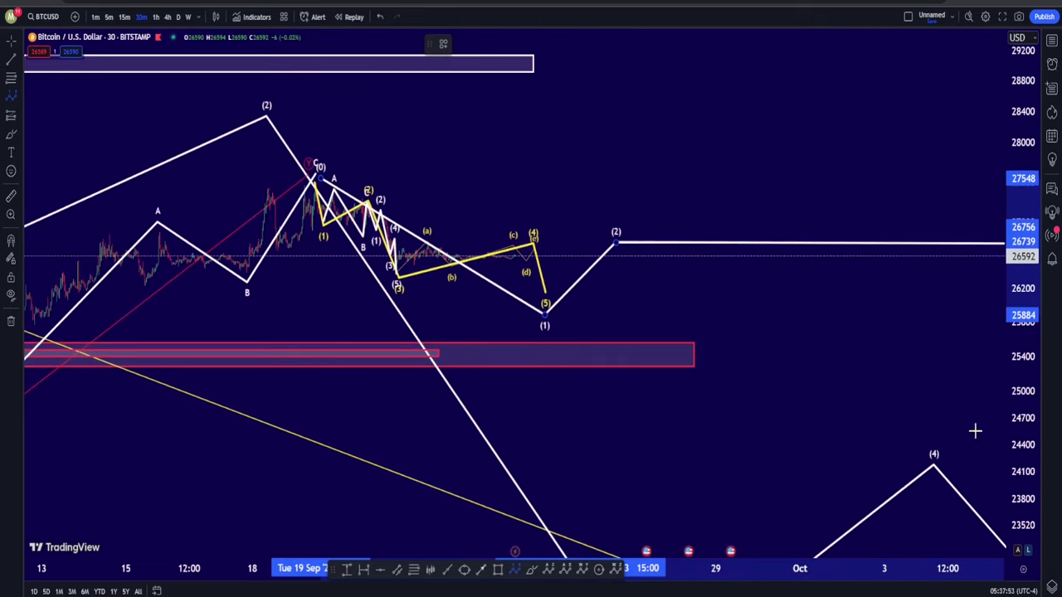
left_click(622, 531)
left_click(680, 475)
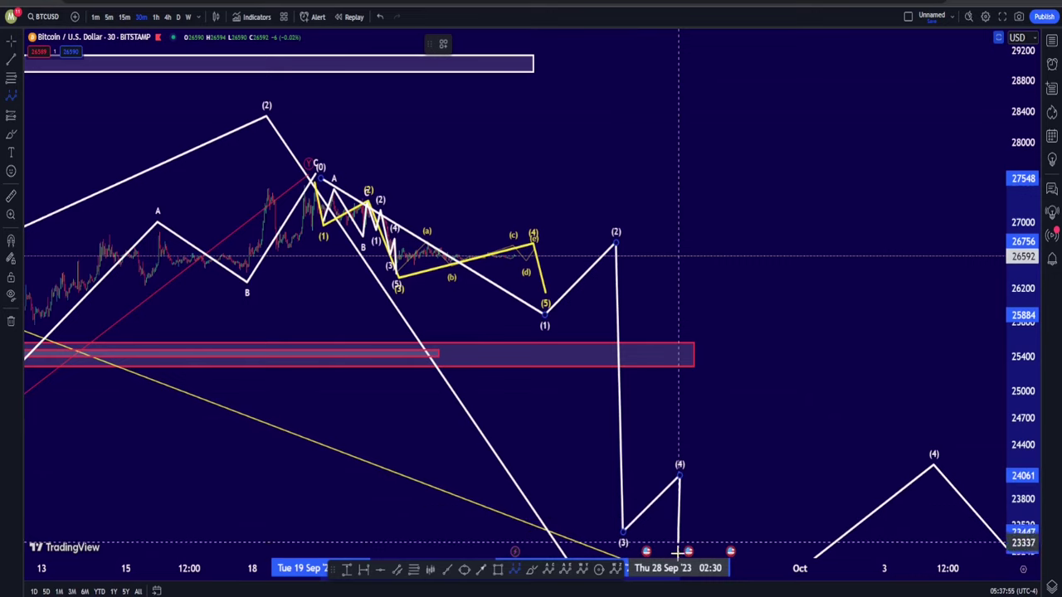
left_click(679, 549)
Recolor the newly drawn five-wave impulse red
left_click_drag(806, 438, 775, 291)
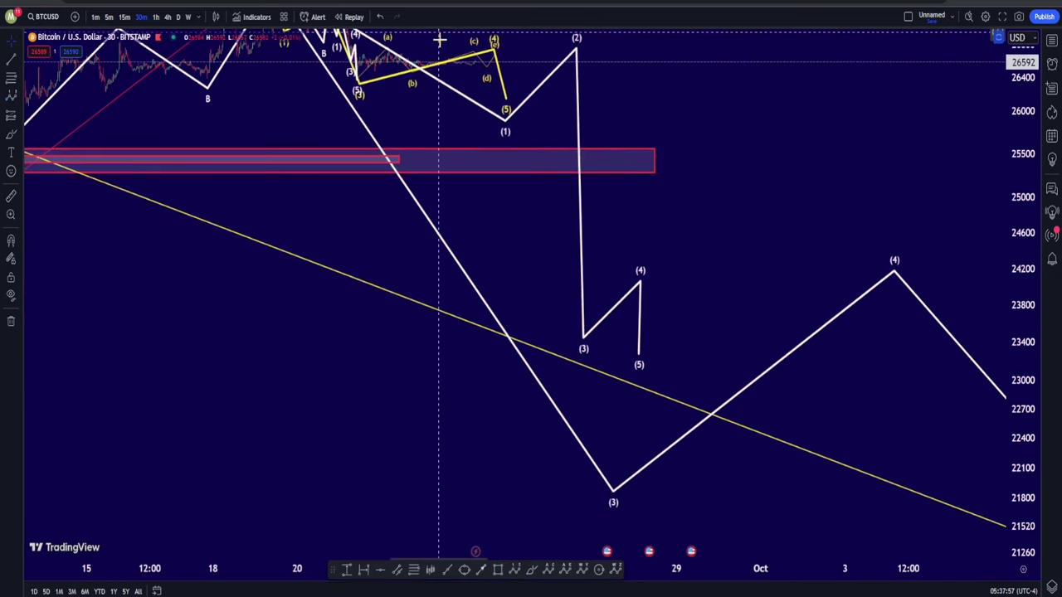
left_click(579, 152)
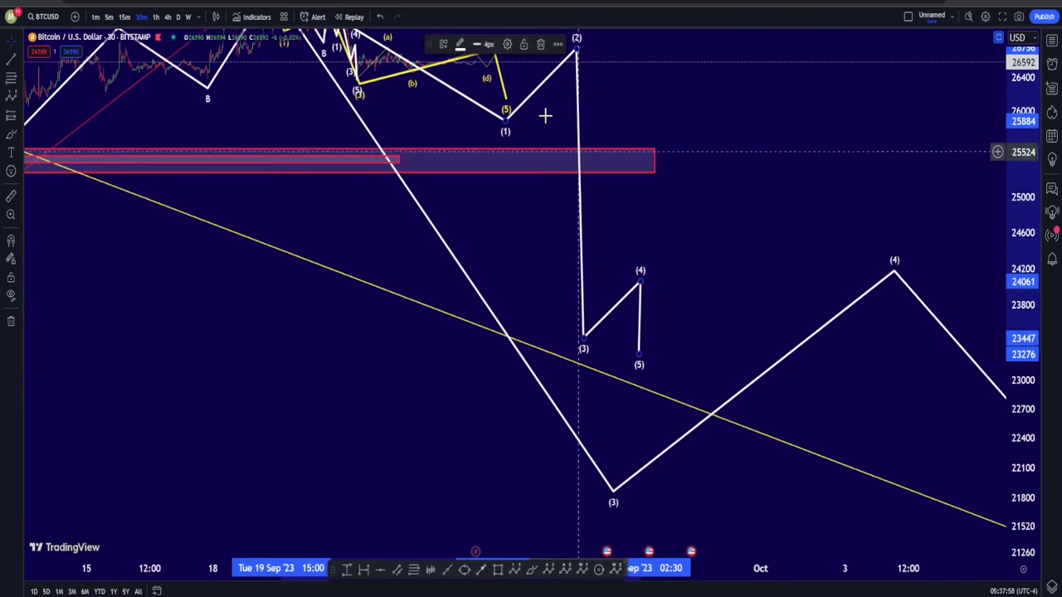
left_click(462, 46)
left_click(470, 80)
left_click(688, 208)
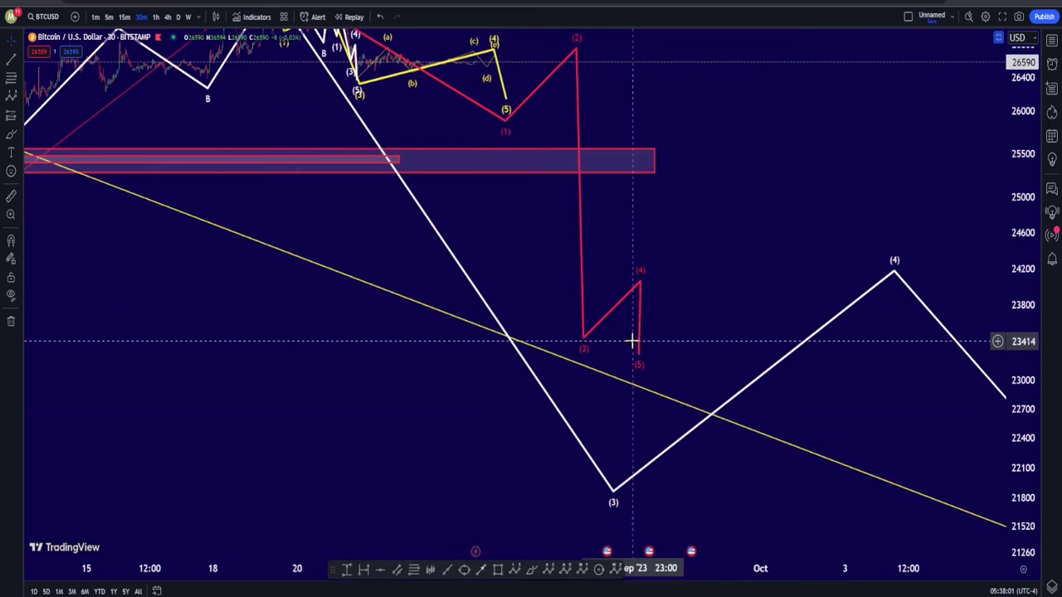
Move the larger white impulse's wave (3) to 21,824 on September 29 and extend the red impulse's wave (5) to about 22,100 just above it
left_click_drag(639, 352, 620, 455)
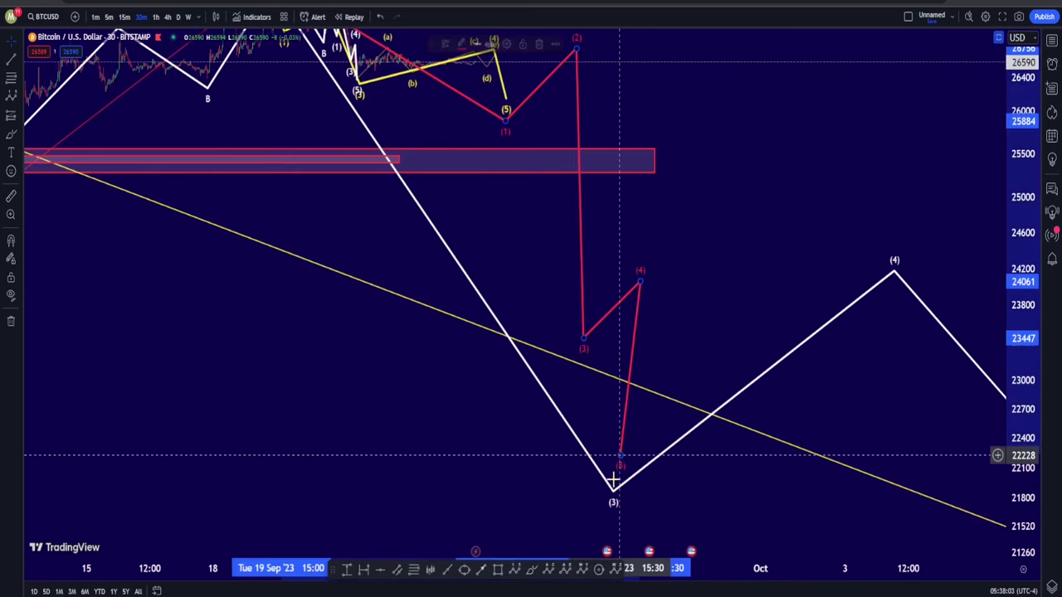
left_click_drag(613, 491, 702, 496)
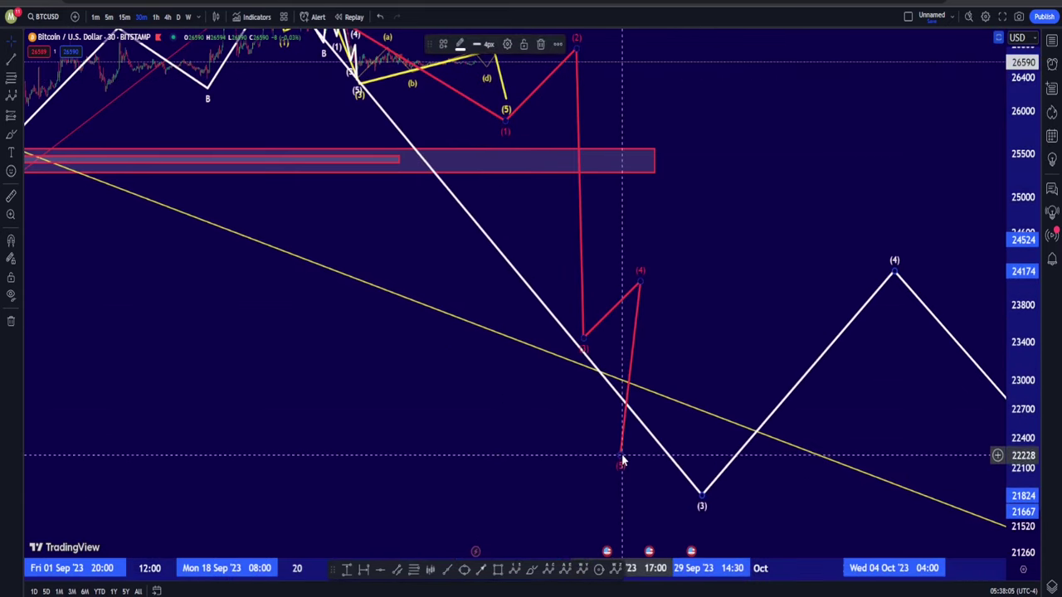
left_click_drag(623, 461, 700, 479)
Review the red impulse projection alongside the larger white count and the yellow wave (4) triangle
scroll(709, 339, "right", 3)
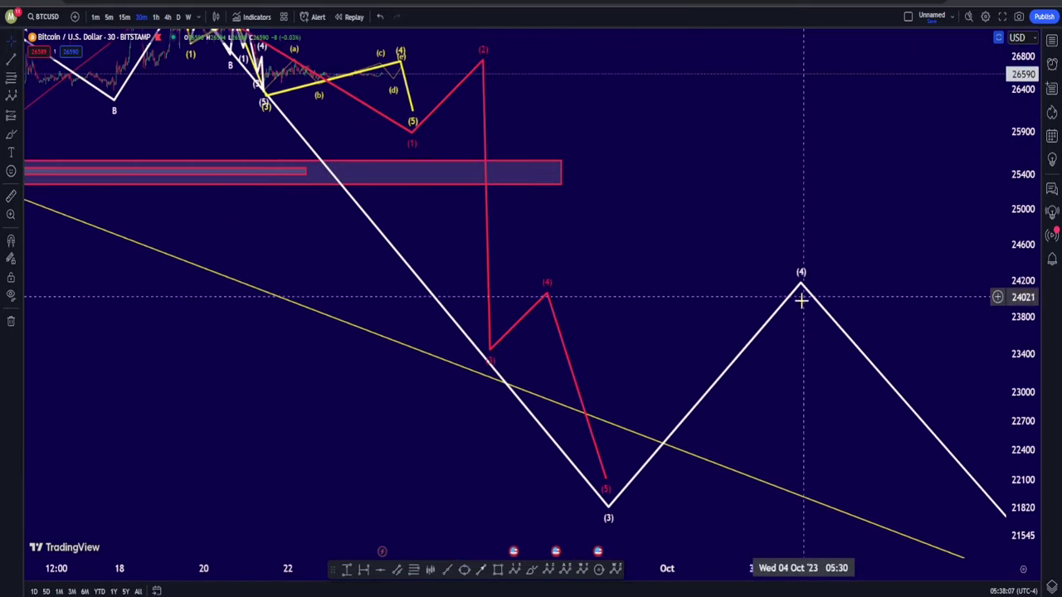
left_click_drag(801, 300, 927, 443)
left_click_drag(704, 128, 518, 2)
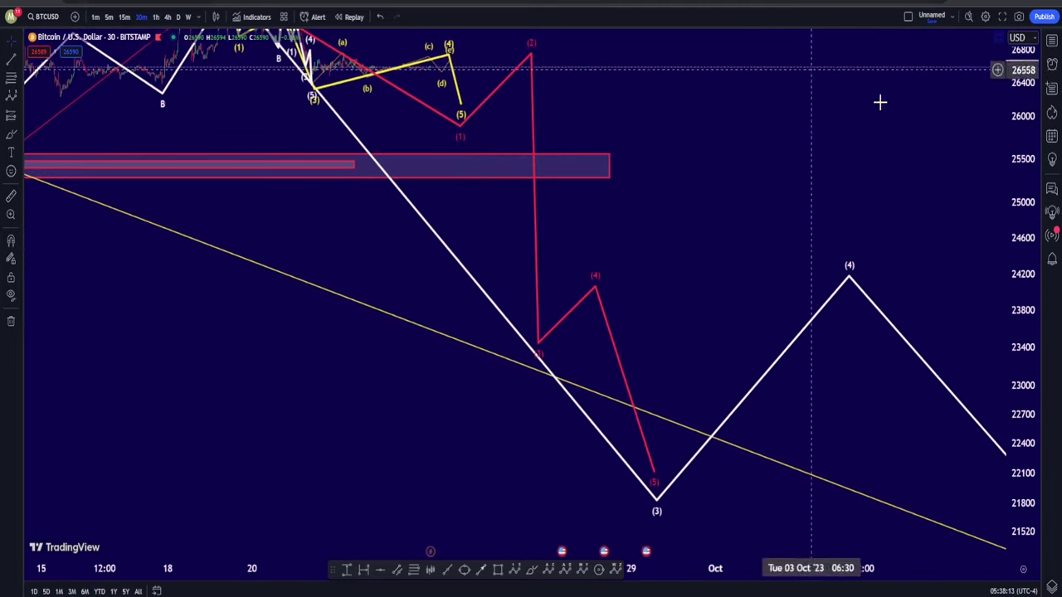
scroll(782, 219, "down", 5)
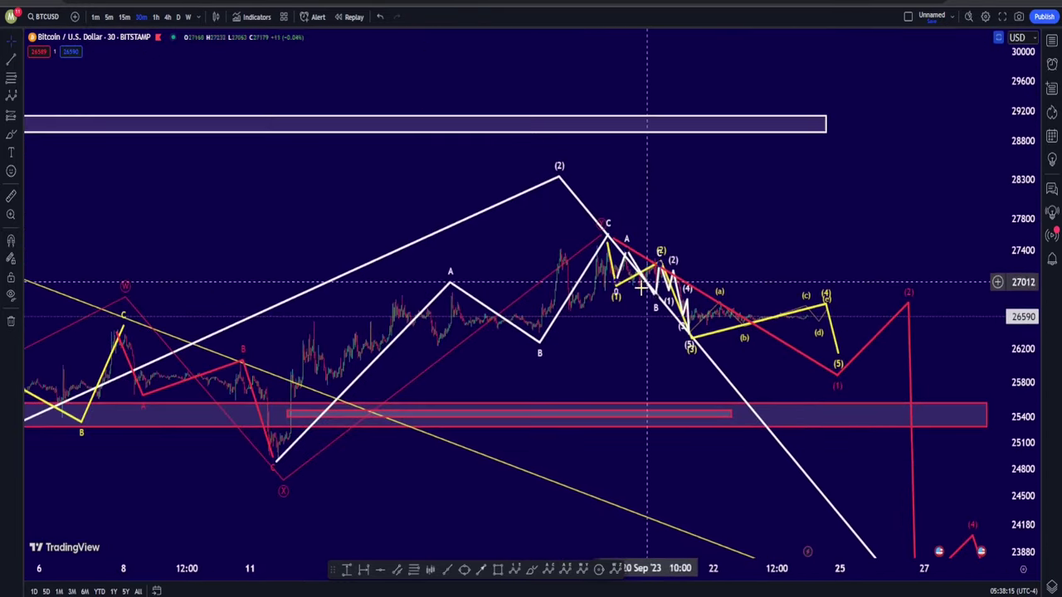
scroll(646, 286, "up", 3)
double_click(1021, 234)
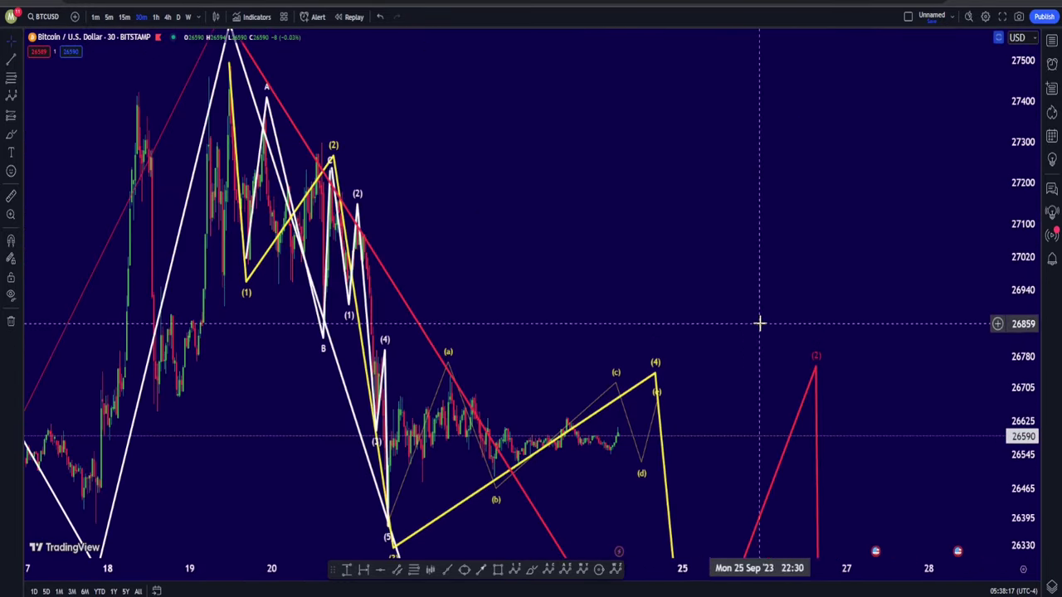
Raise the red impulse's wave (2) peak to 27,248 and shift it right to just past the start of September 27
left_click_drag(1026, 199, 1026, 249)
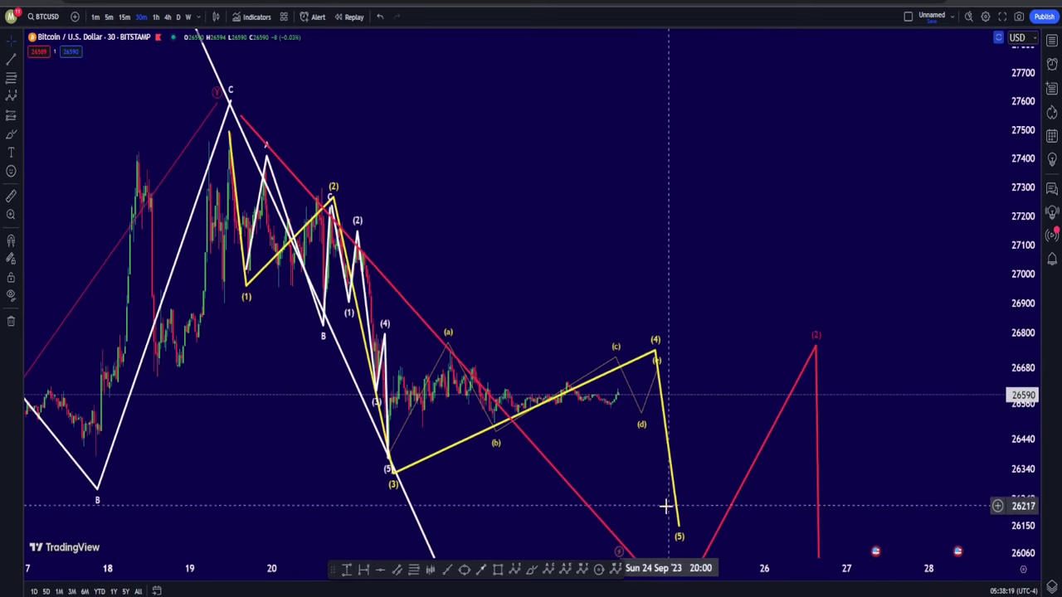
left_click_drag(687, 312, 614, 218)
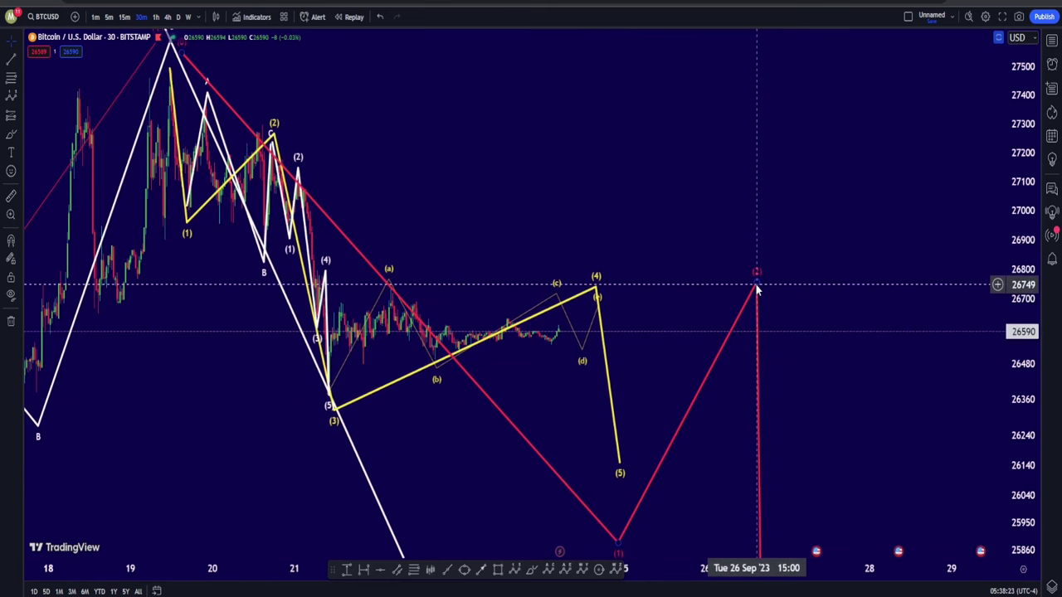
left_click_drag(759, 291, 809, 124)
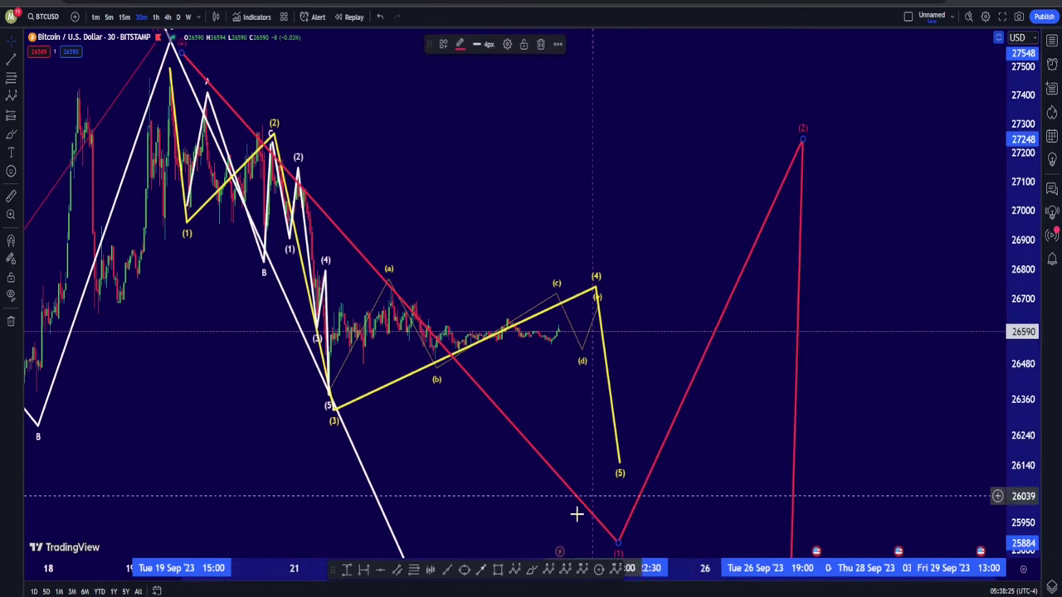
Measure the decline's retracement levels with a temporary Fib Retracement from 27,490 on September 19 to 26,145 at yellow wave (5), and delete it
left_click(421, 549)
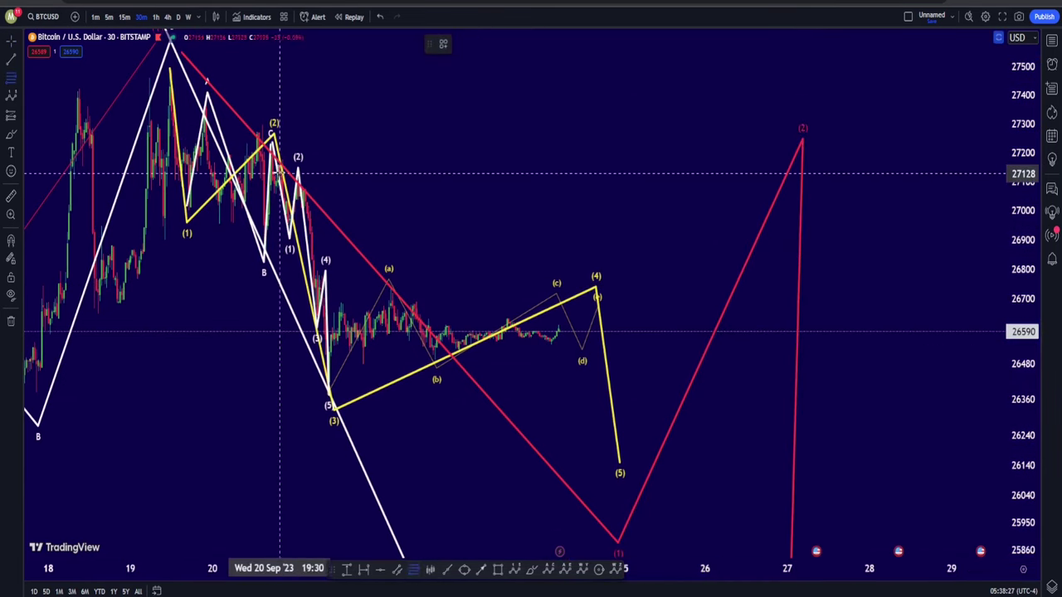
mouse_move(141, 68)
left_mouse_down()
mouse_move(616, 356)
mouse_move(654, 465)
left_mouse_up()
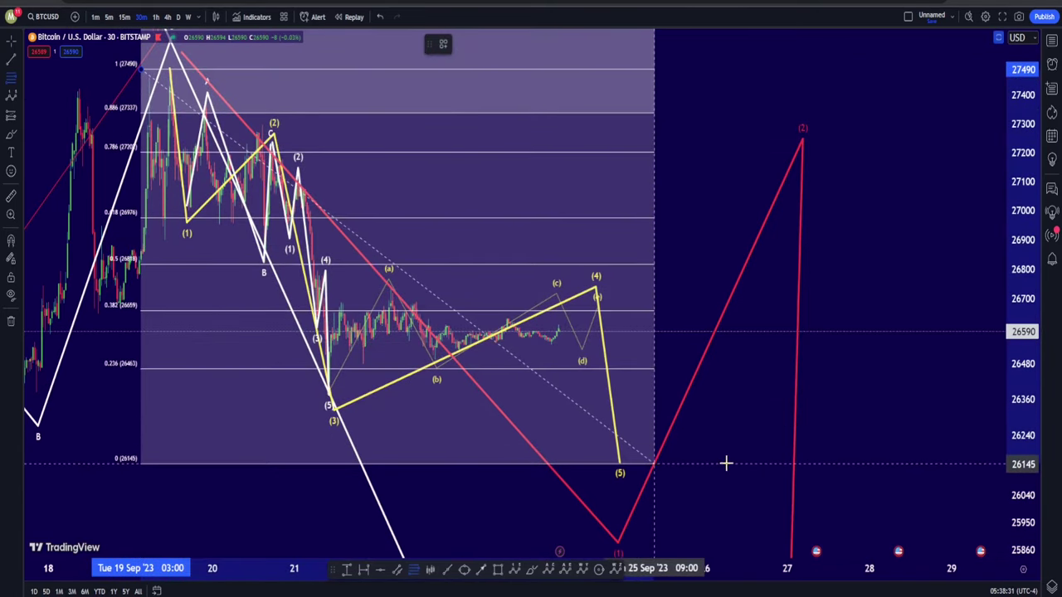
left_click_drag(725, 463, 748, 464)
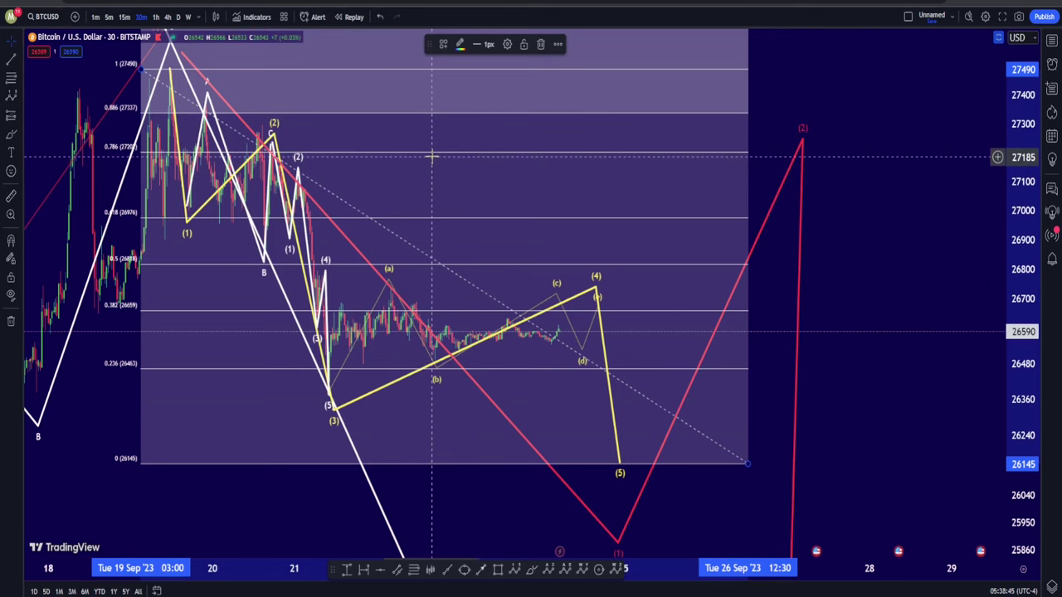
key("Delete")
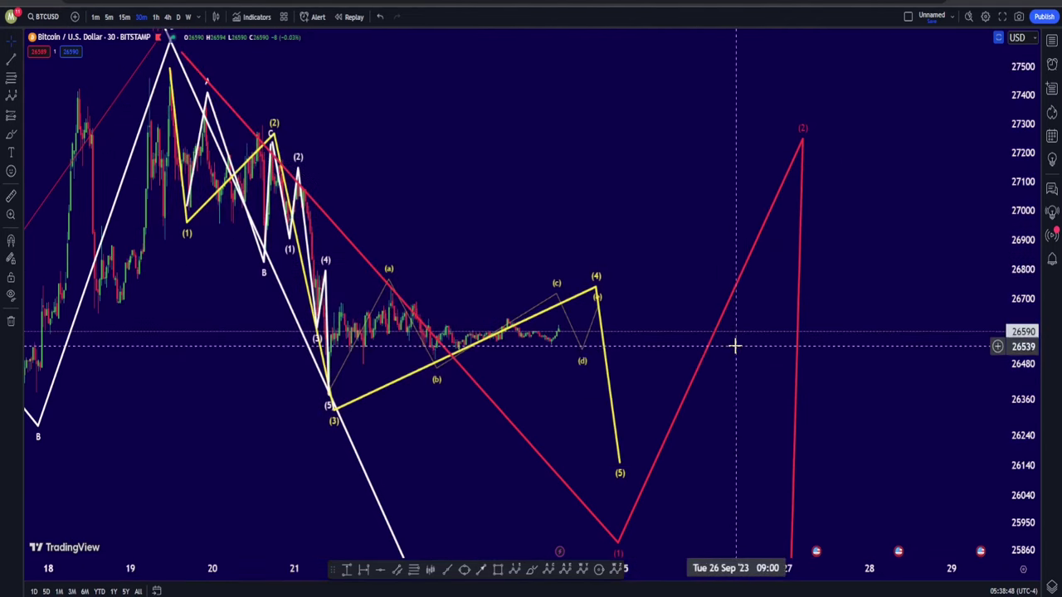